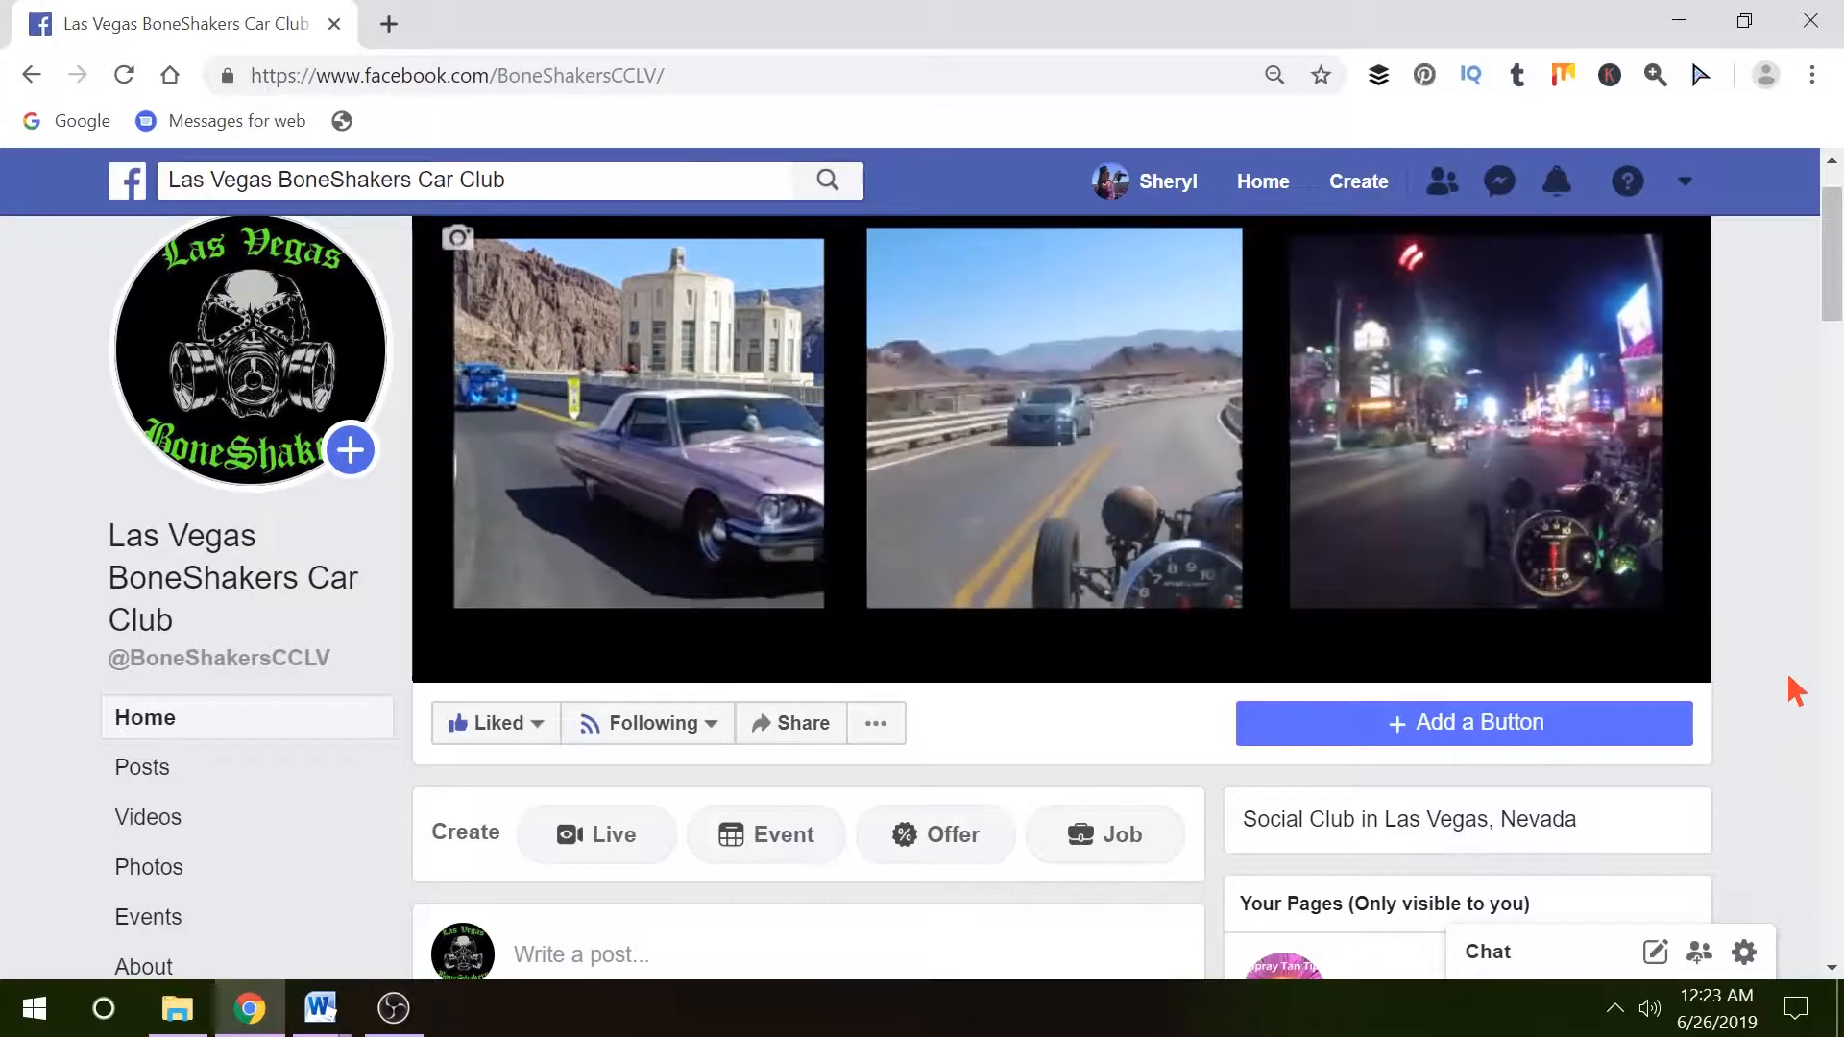
# Go to the Las Vegas BoneShakers Car Club page's events and start creating a new event.
pyautogui.scroll(-3, 1796, 691)
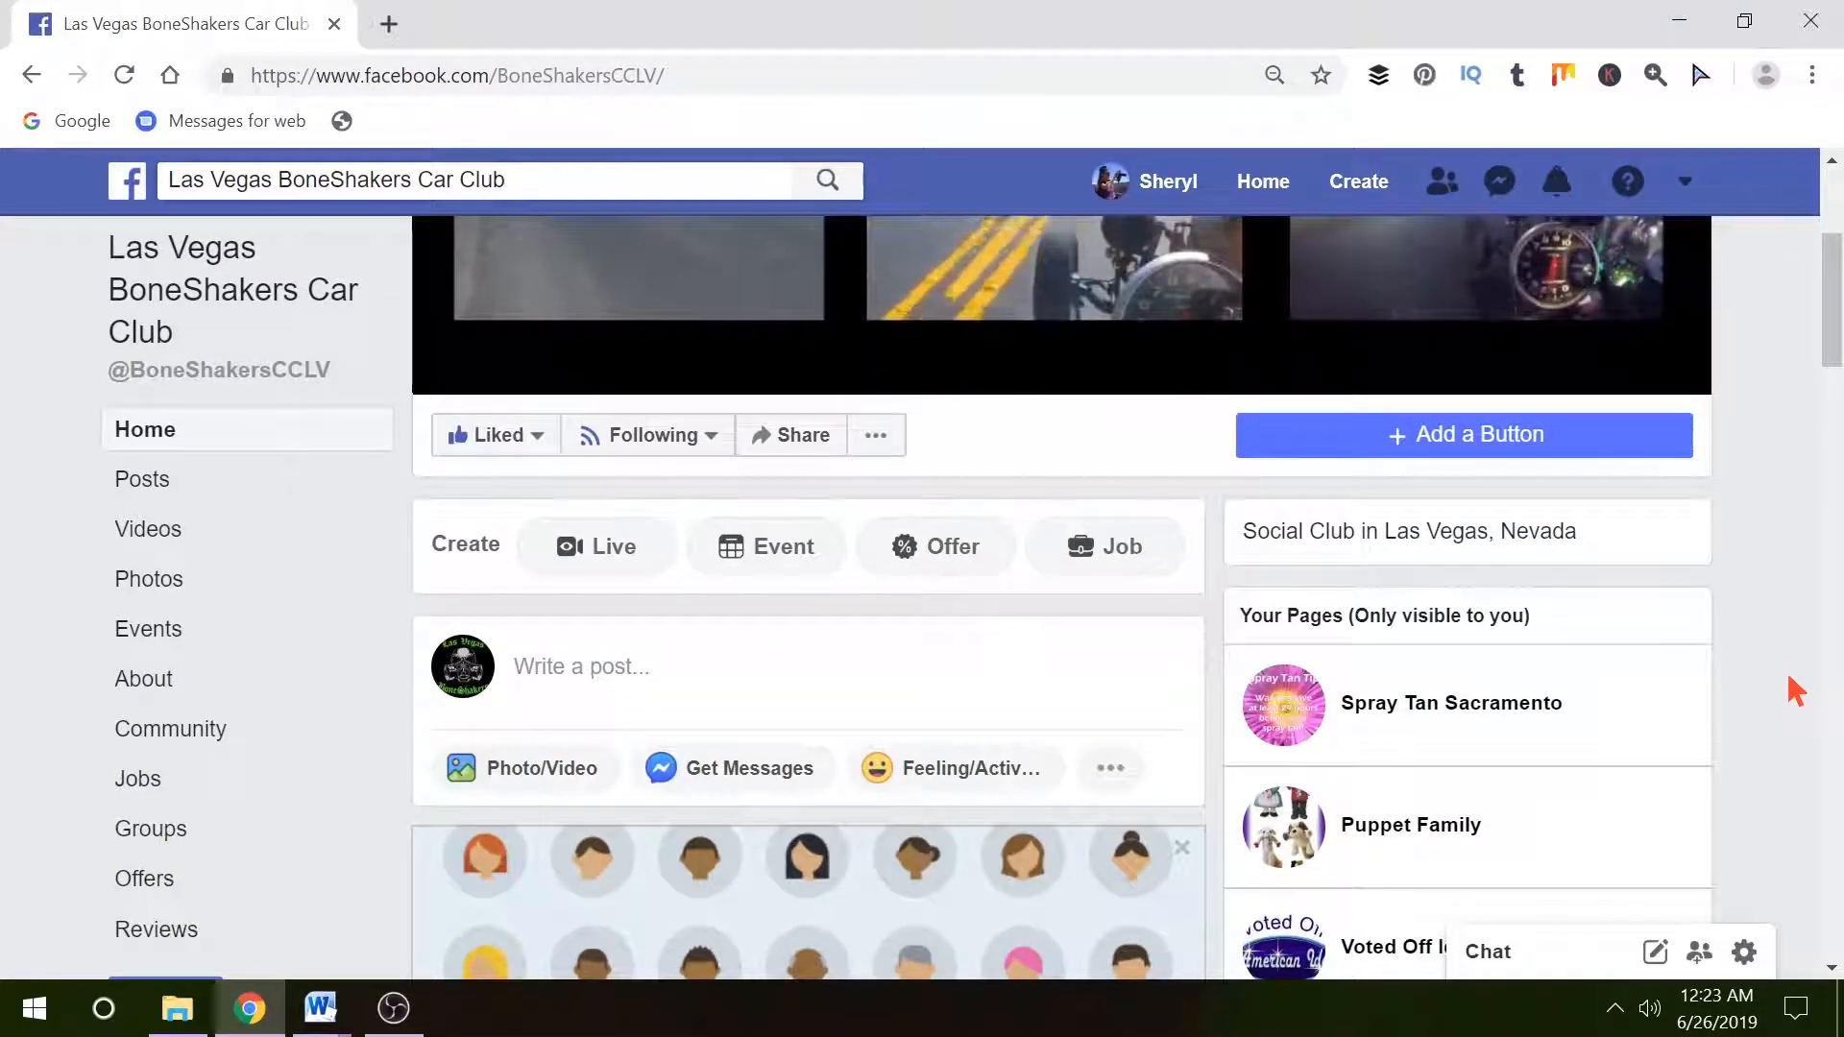
pyautogui.scroll(-2, 1796, 691)
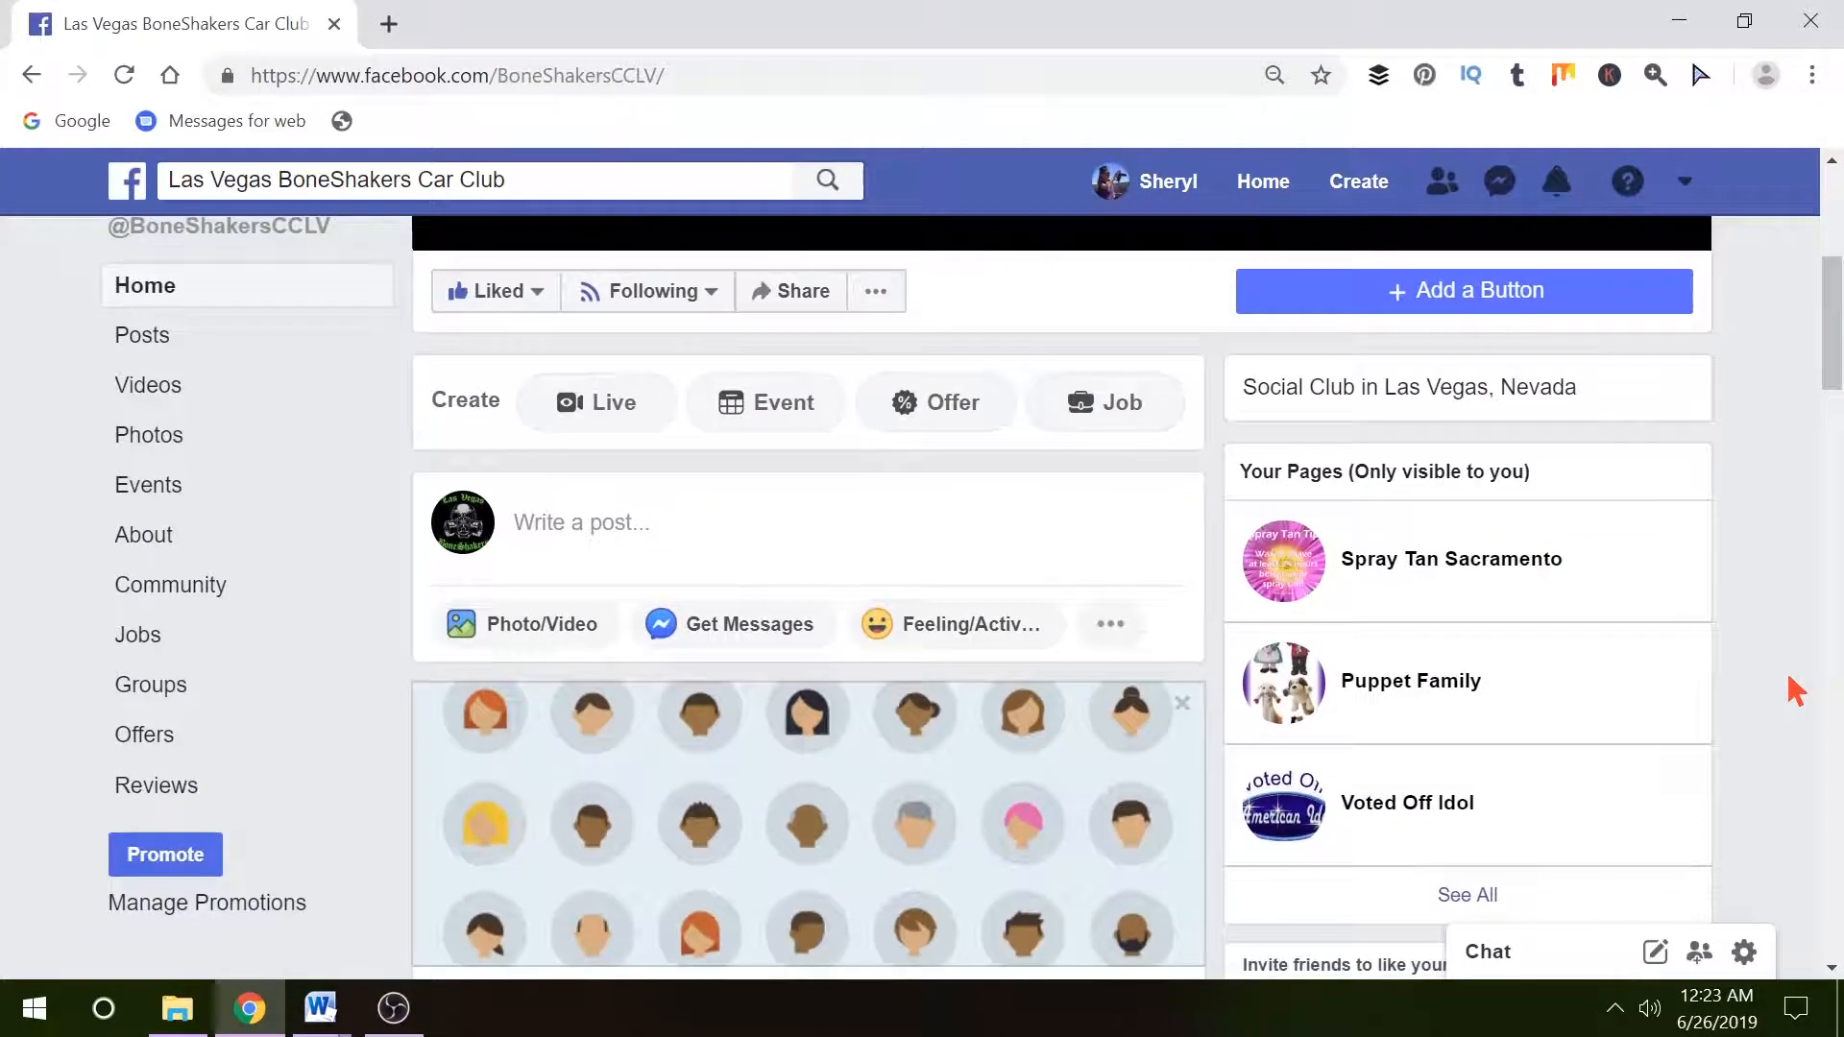
pyautogui.scroll(2, 1796, 691)
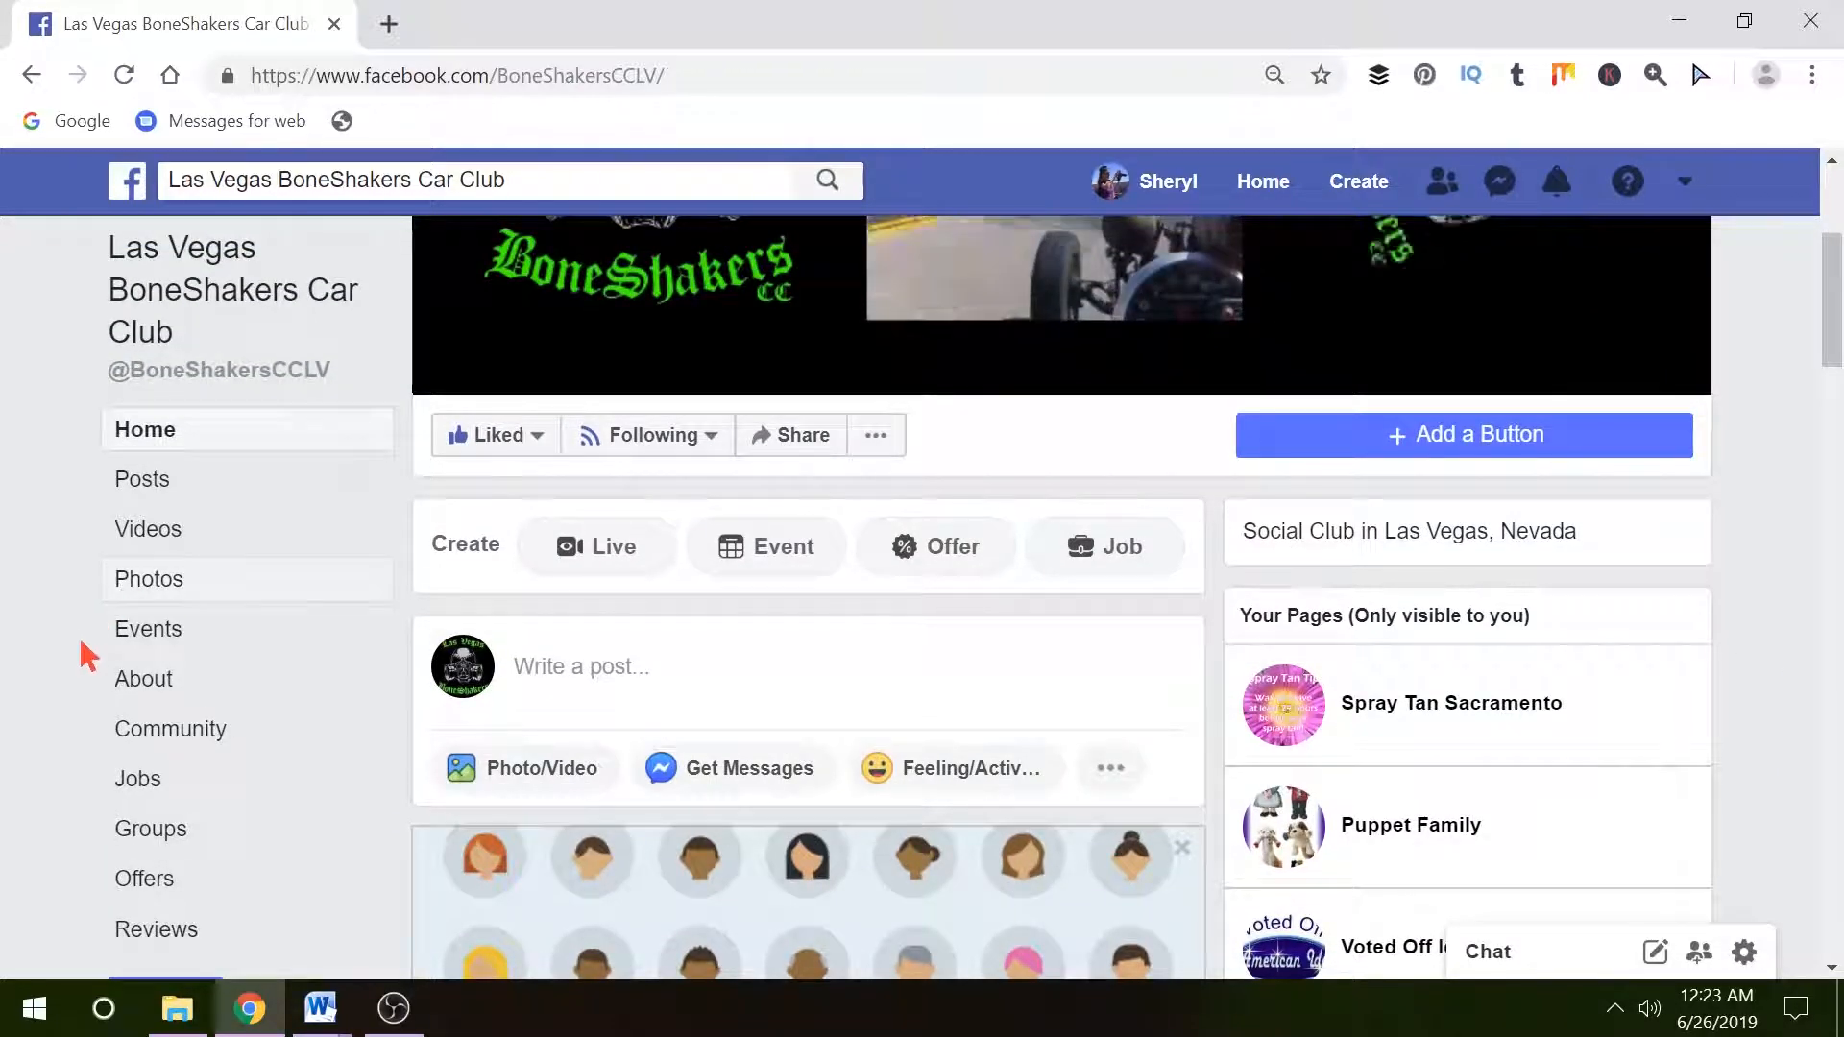
pyautogui.click(152, 638)
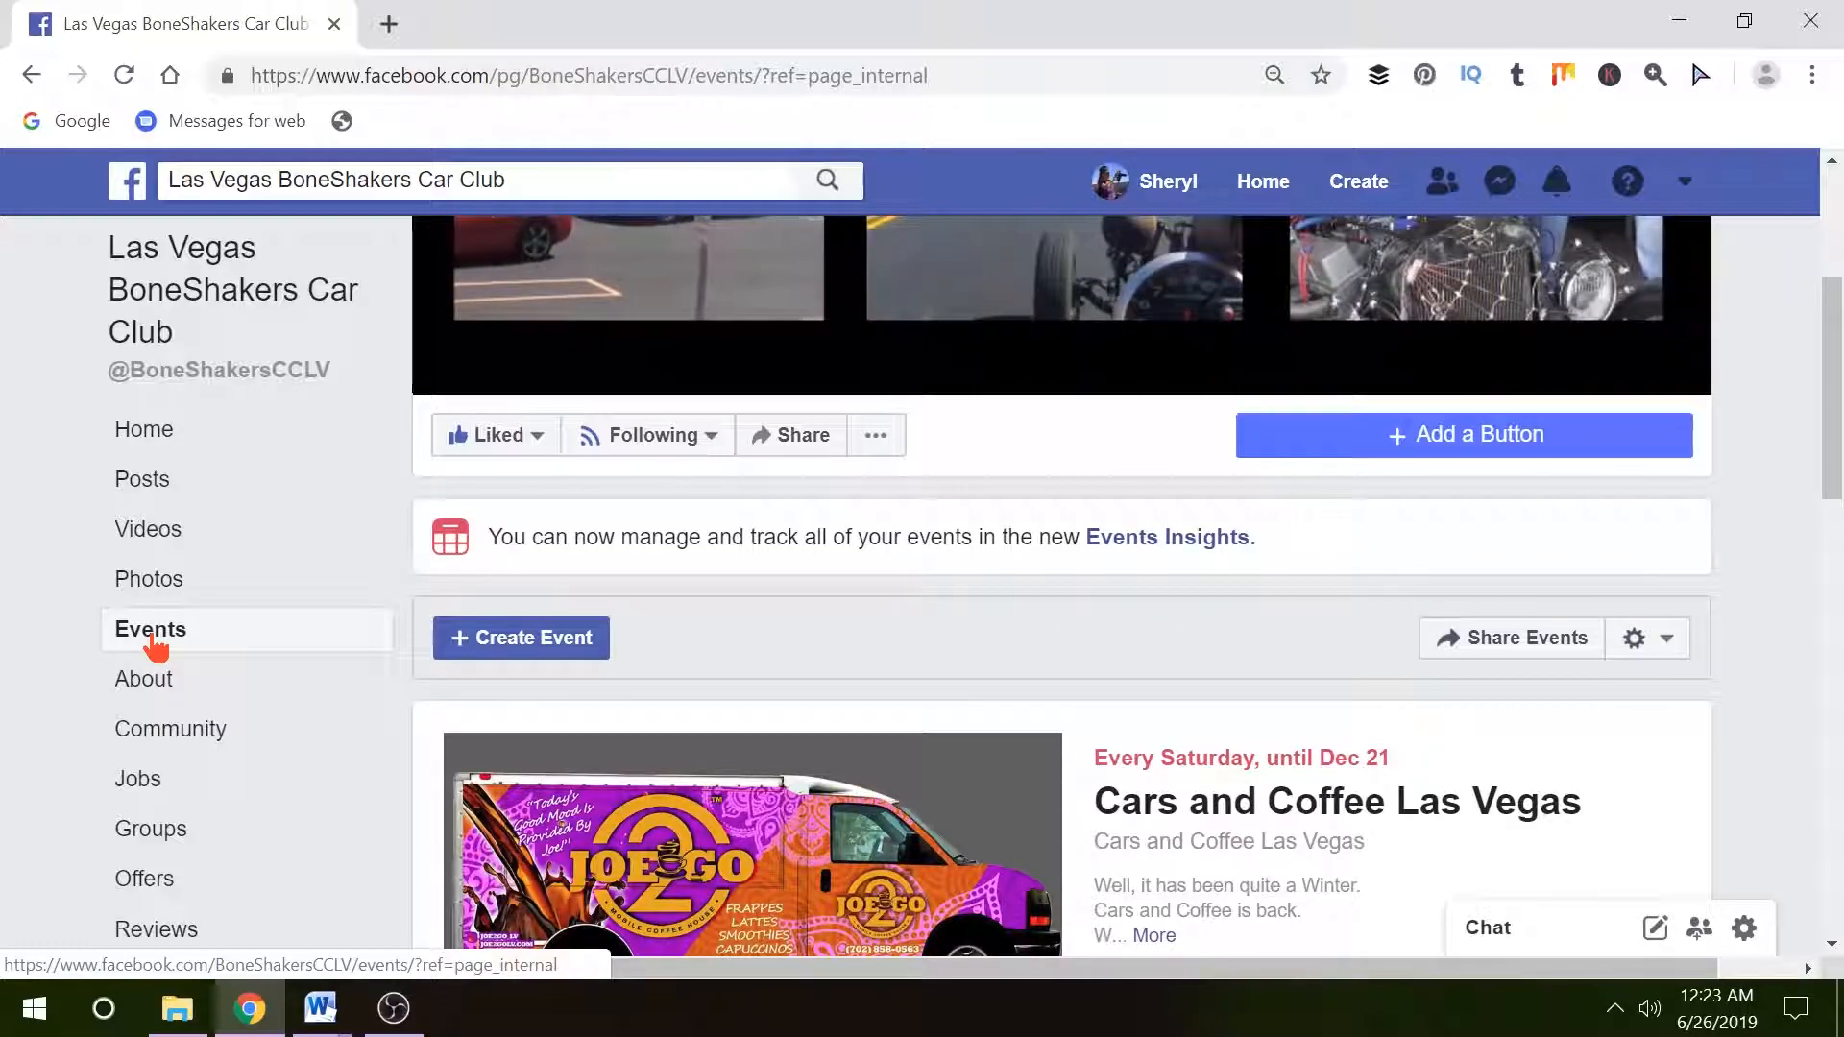
pyautogui.click(548, 651)
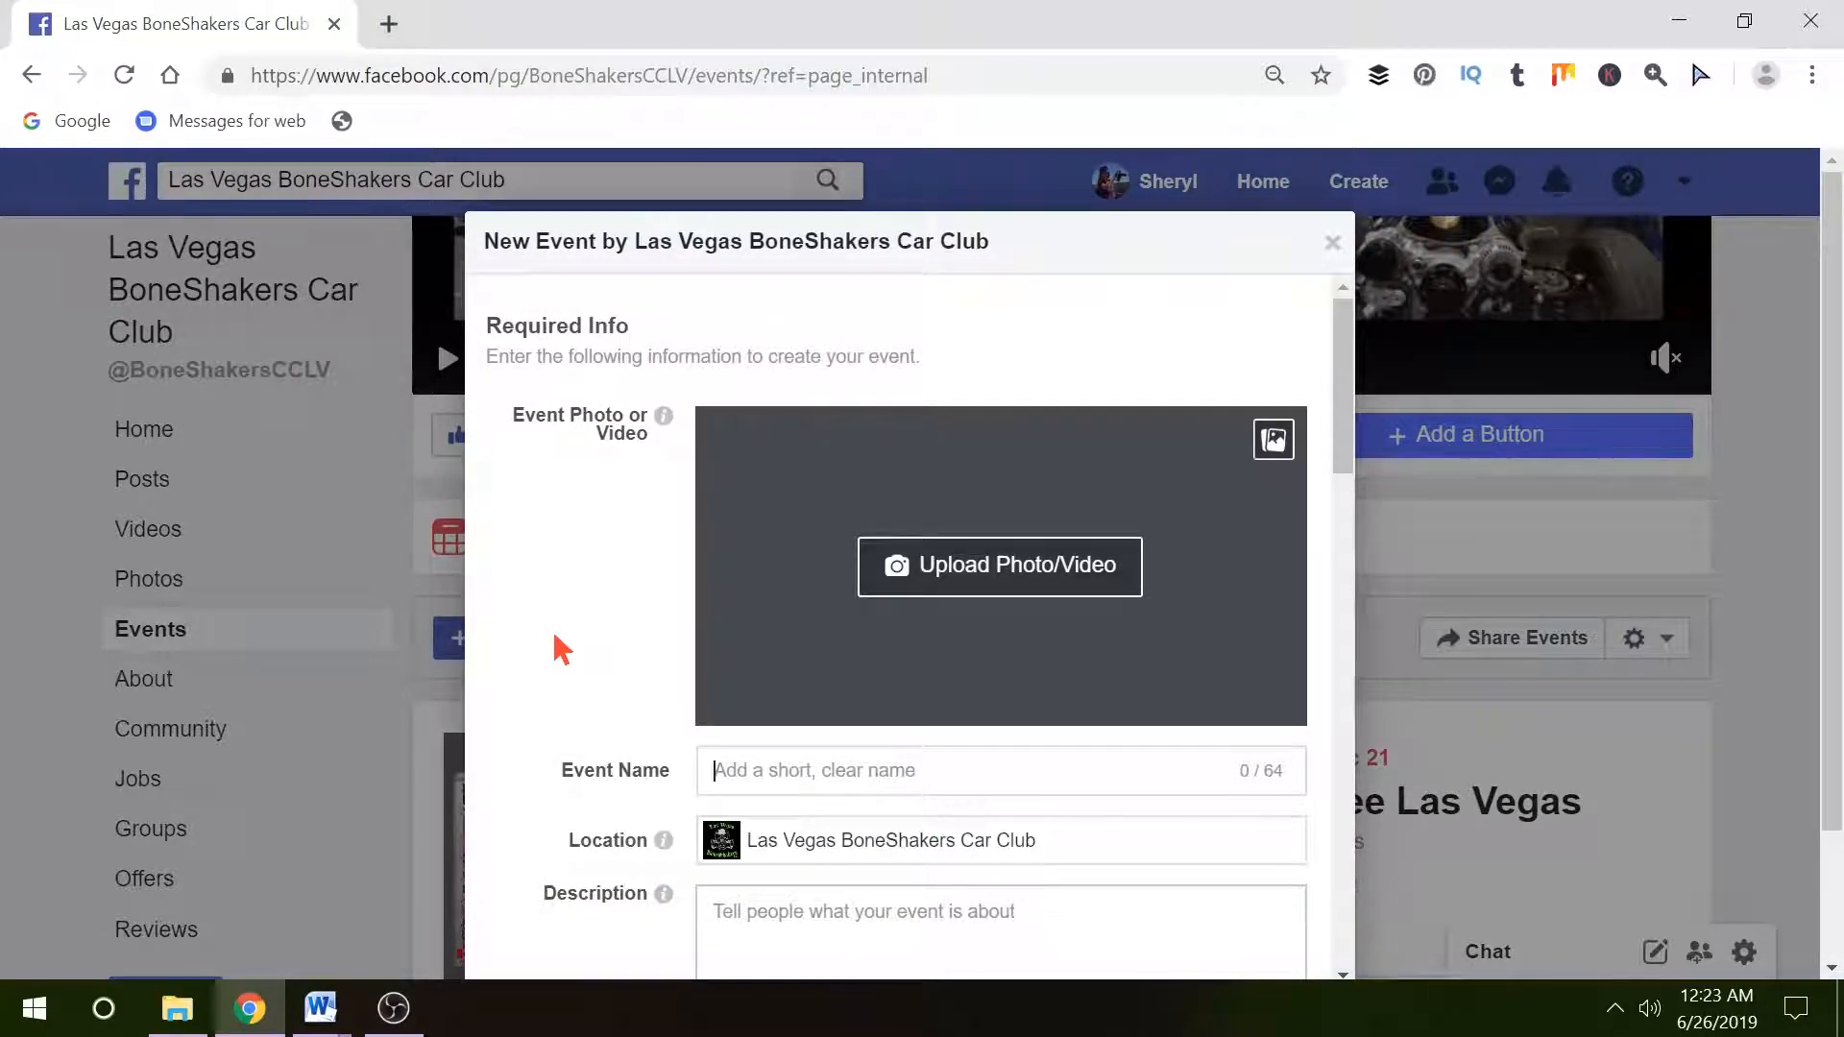
# Upload the WelderUp Open House 1920 picture as the event photo and name the event "WelderUp Open House 2020".
pyautogui.click(984, 576)
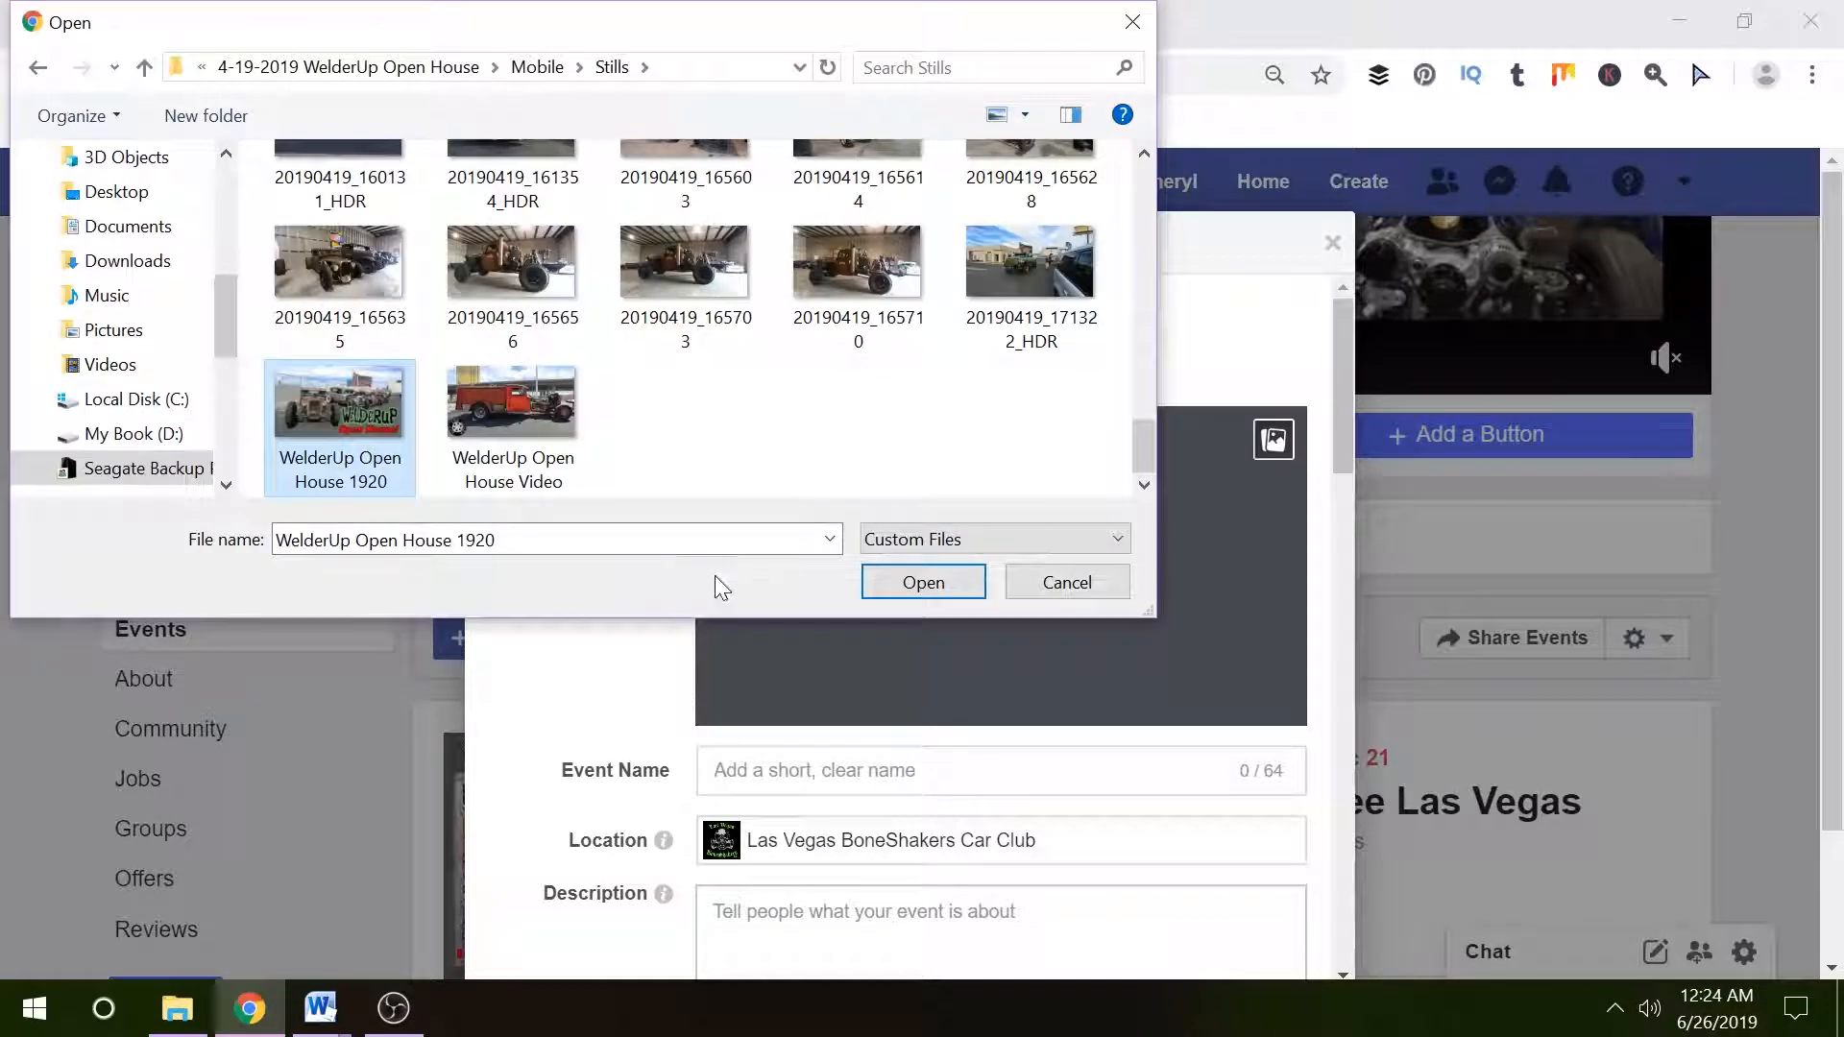
pyautogui.click(914, 582)
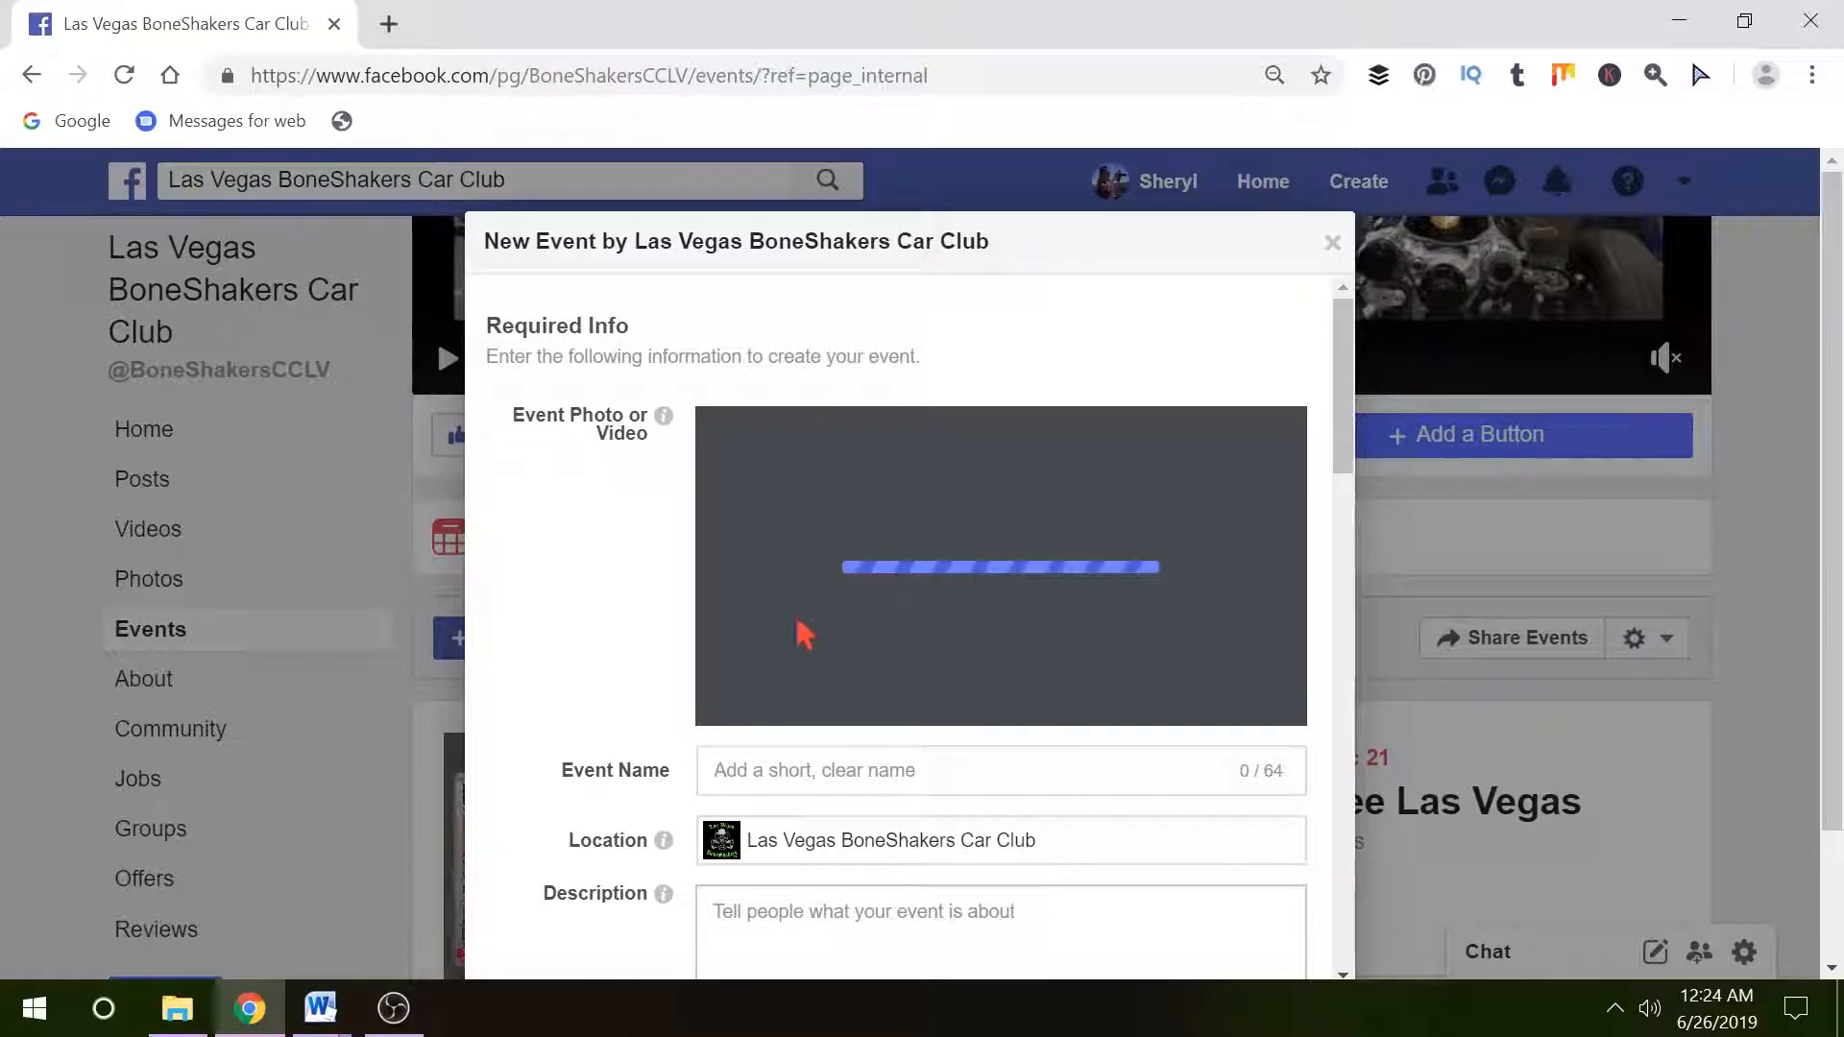
pyautogui.scroll(-3, 585, 644)
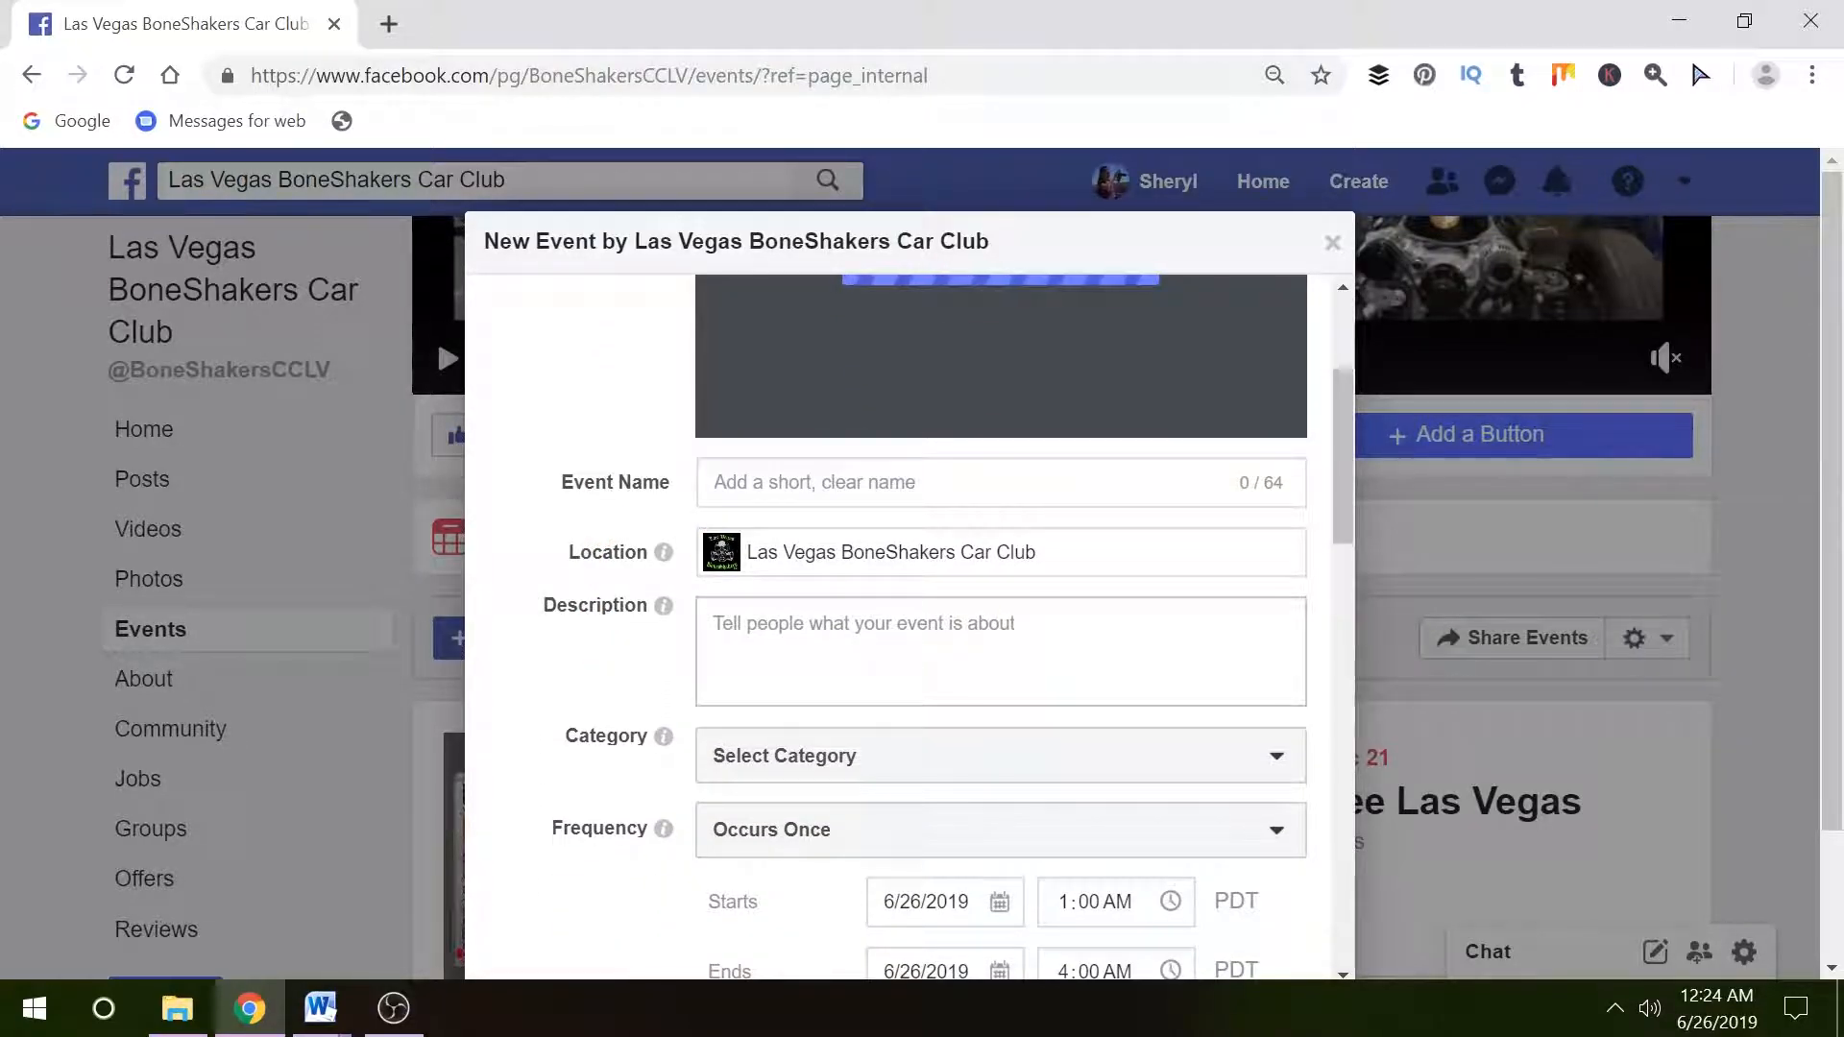
pyautogui.hotkey('alt', 'Tab')
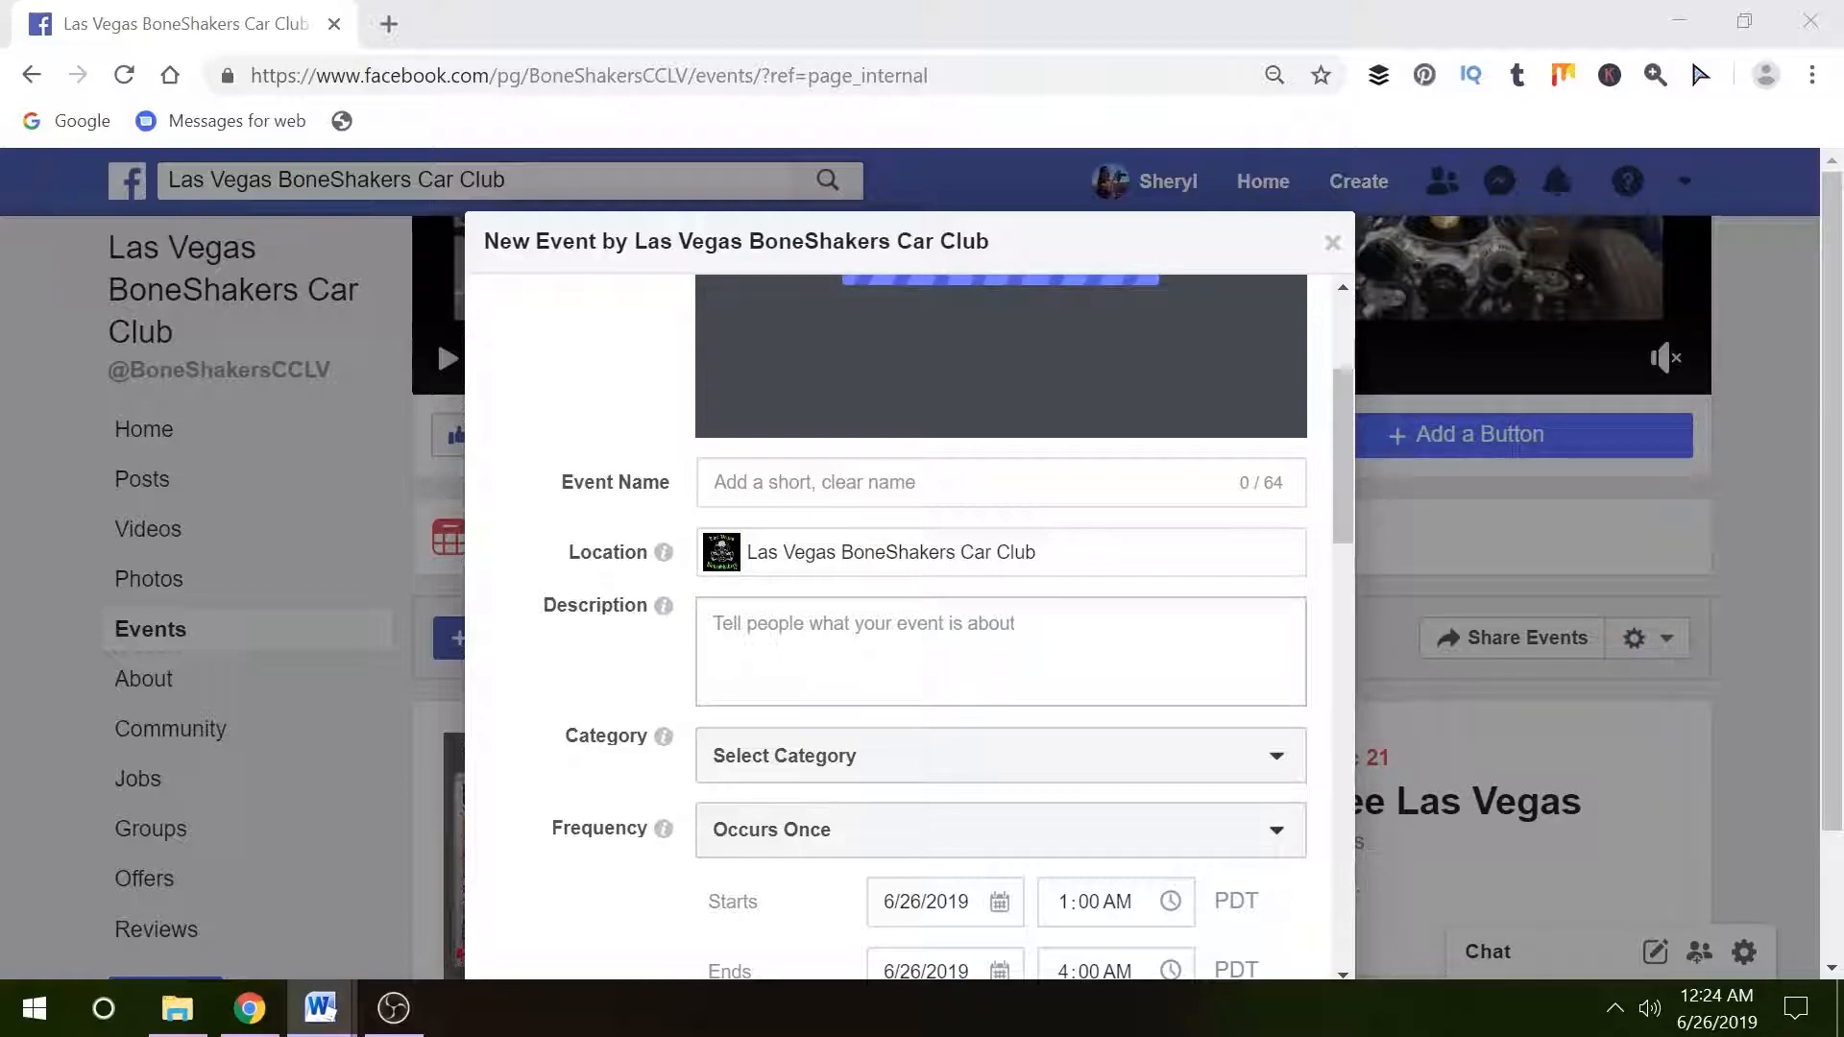
pyautogui.hotkey('alt', 'Tab')
pyautogui.write('WelderUp Open House 2020')
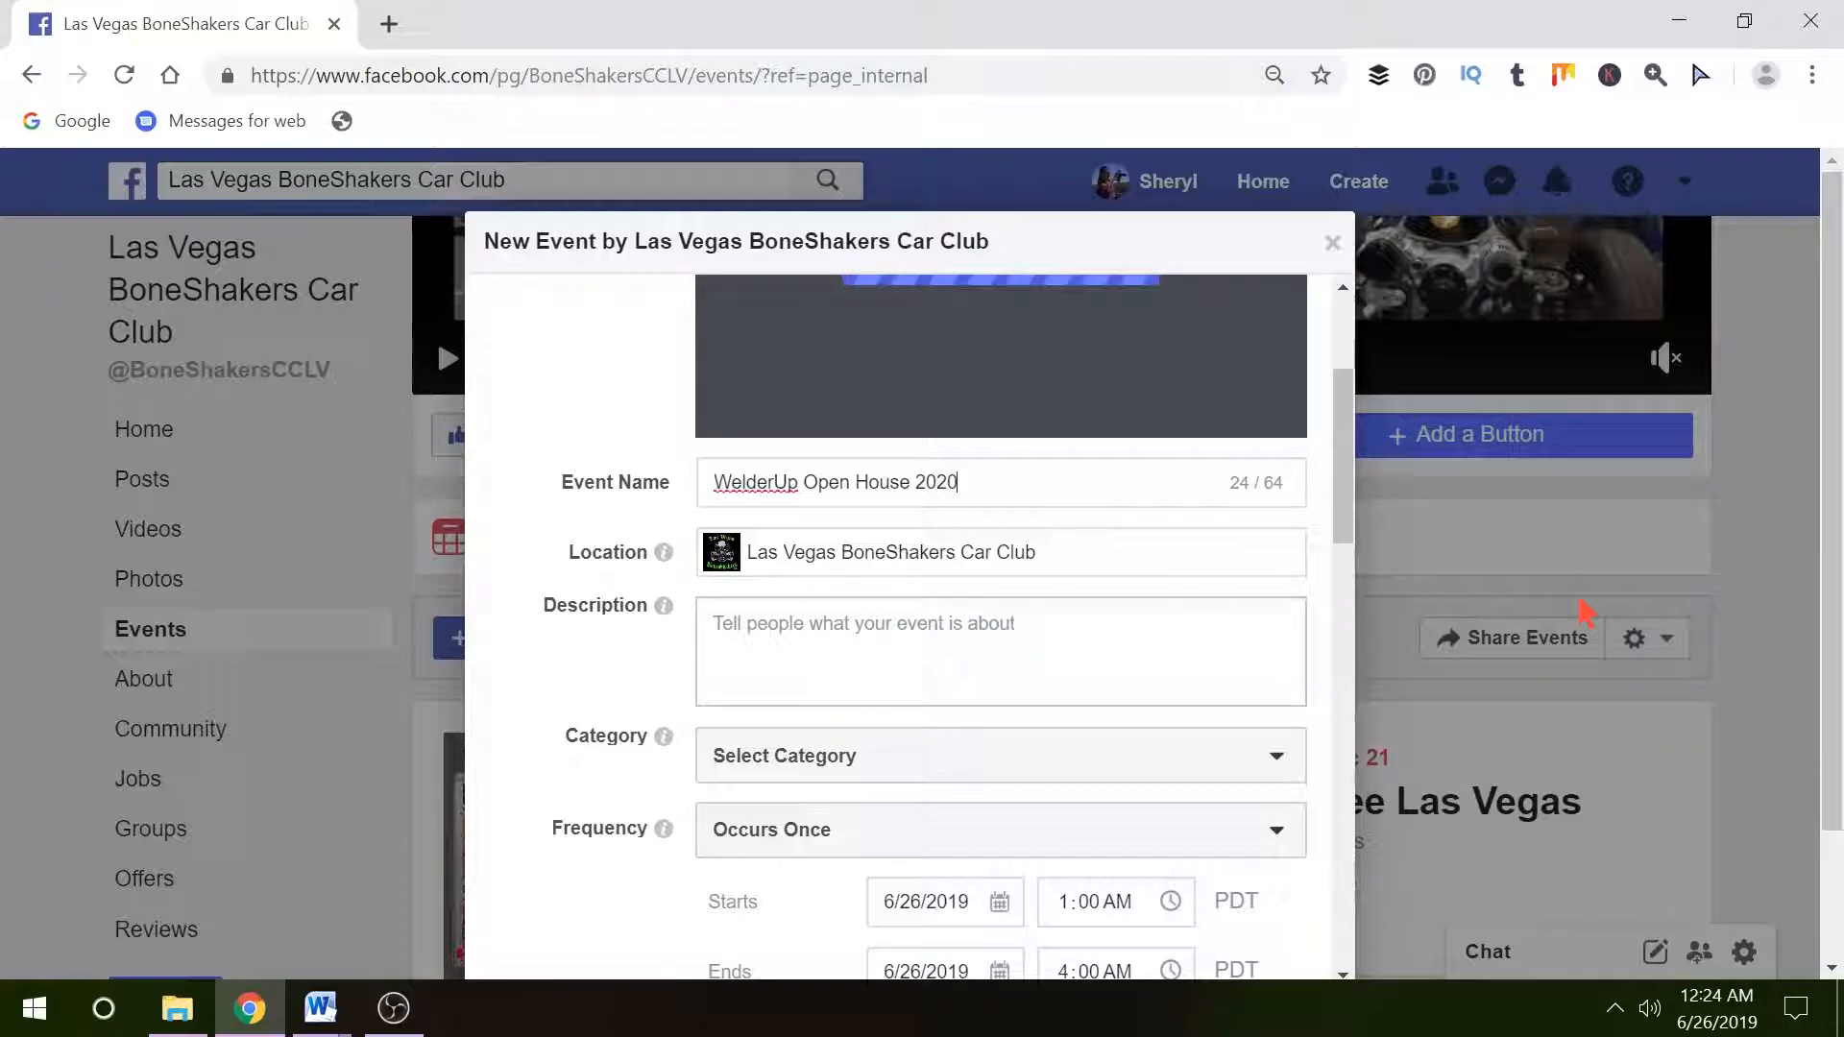
# Set the event location to the Welderup page in Las Vegas and add Welderup as a co-host.
pyautogui.hotkey('alt', 'Tab')
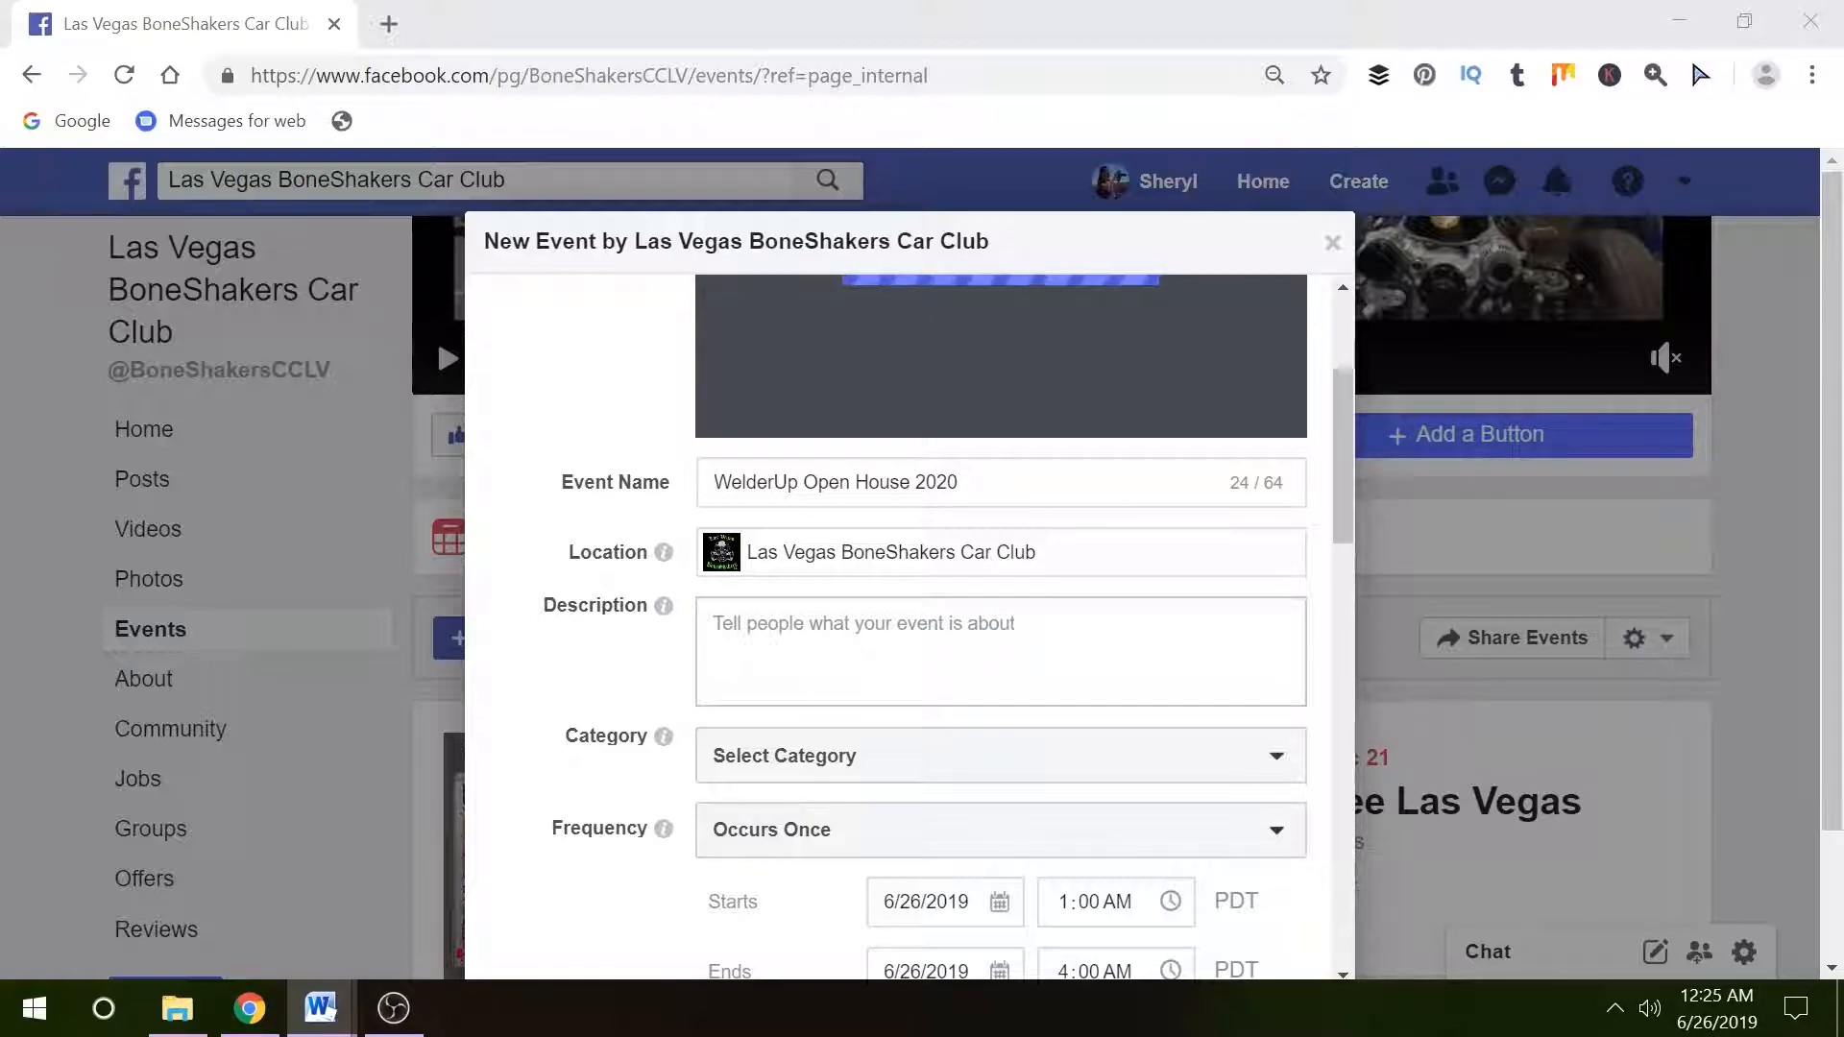
pyautogui.hotkey('alt', 'Tab')
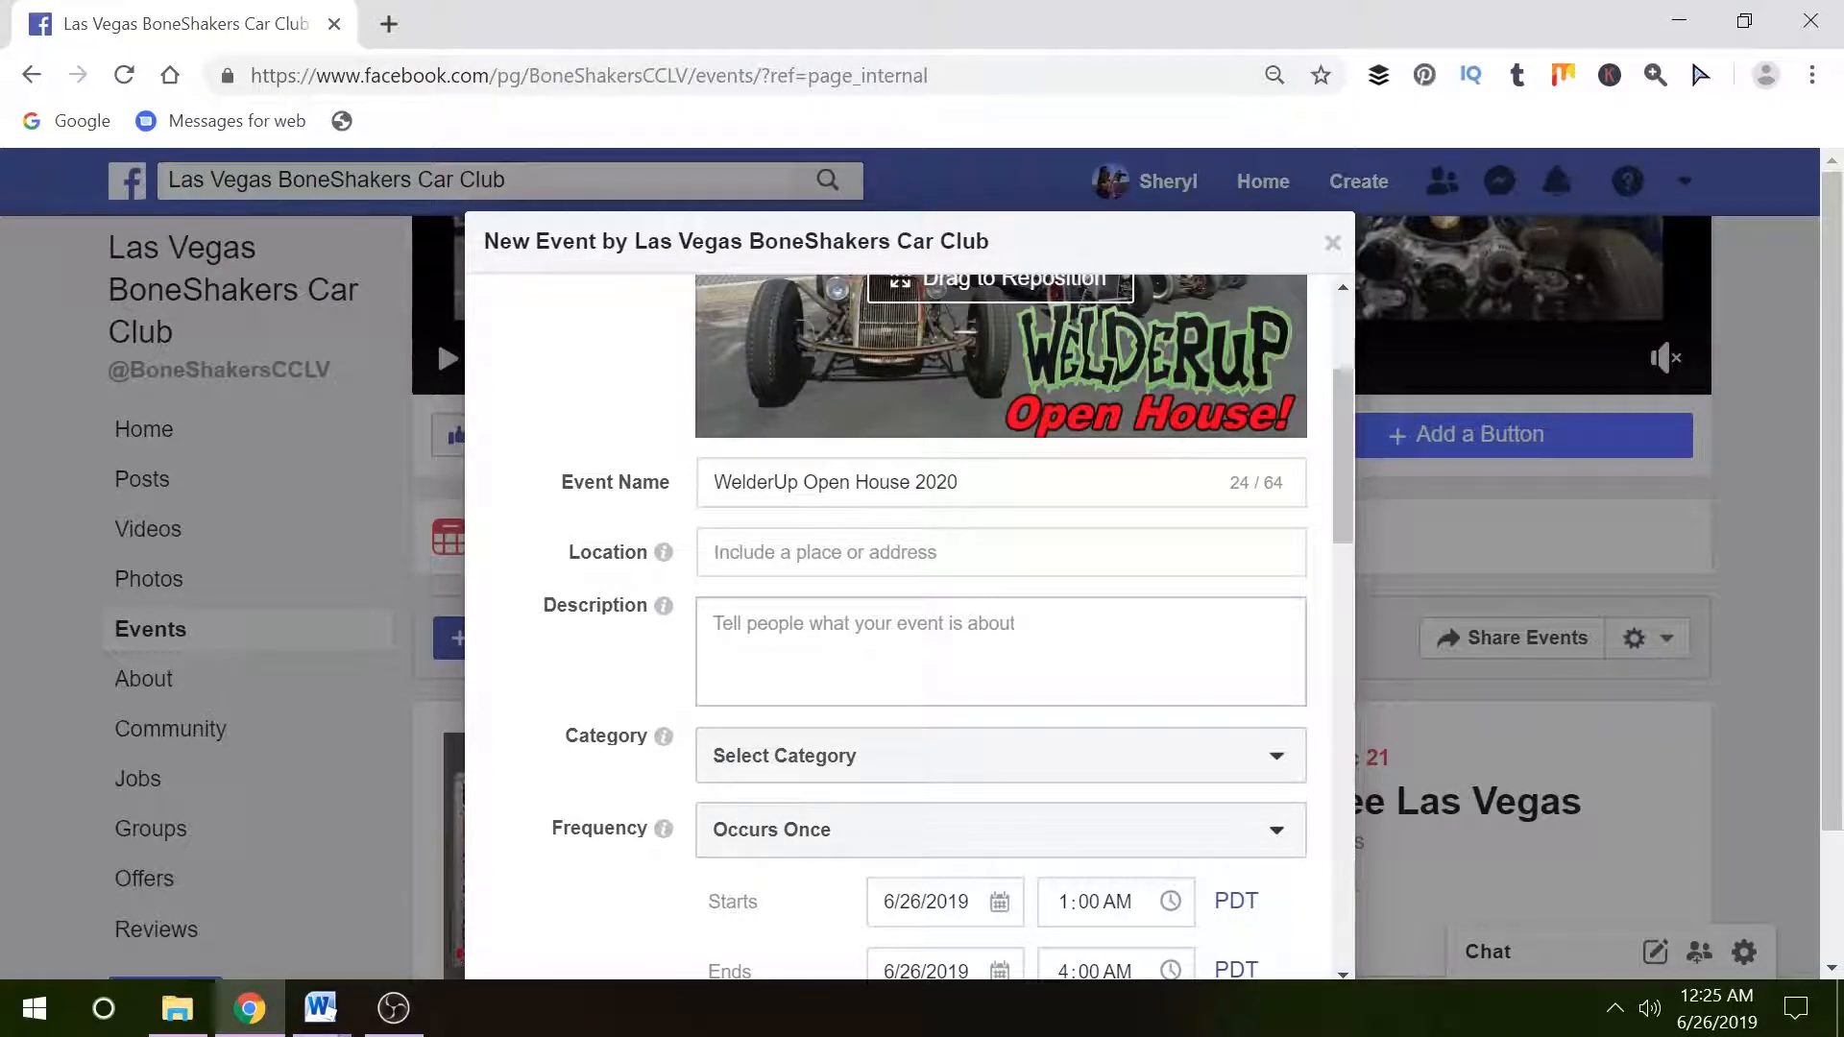
pyautogui.write('We')
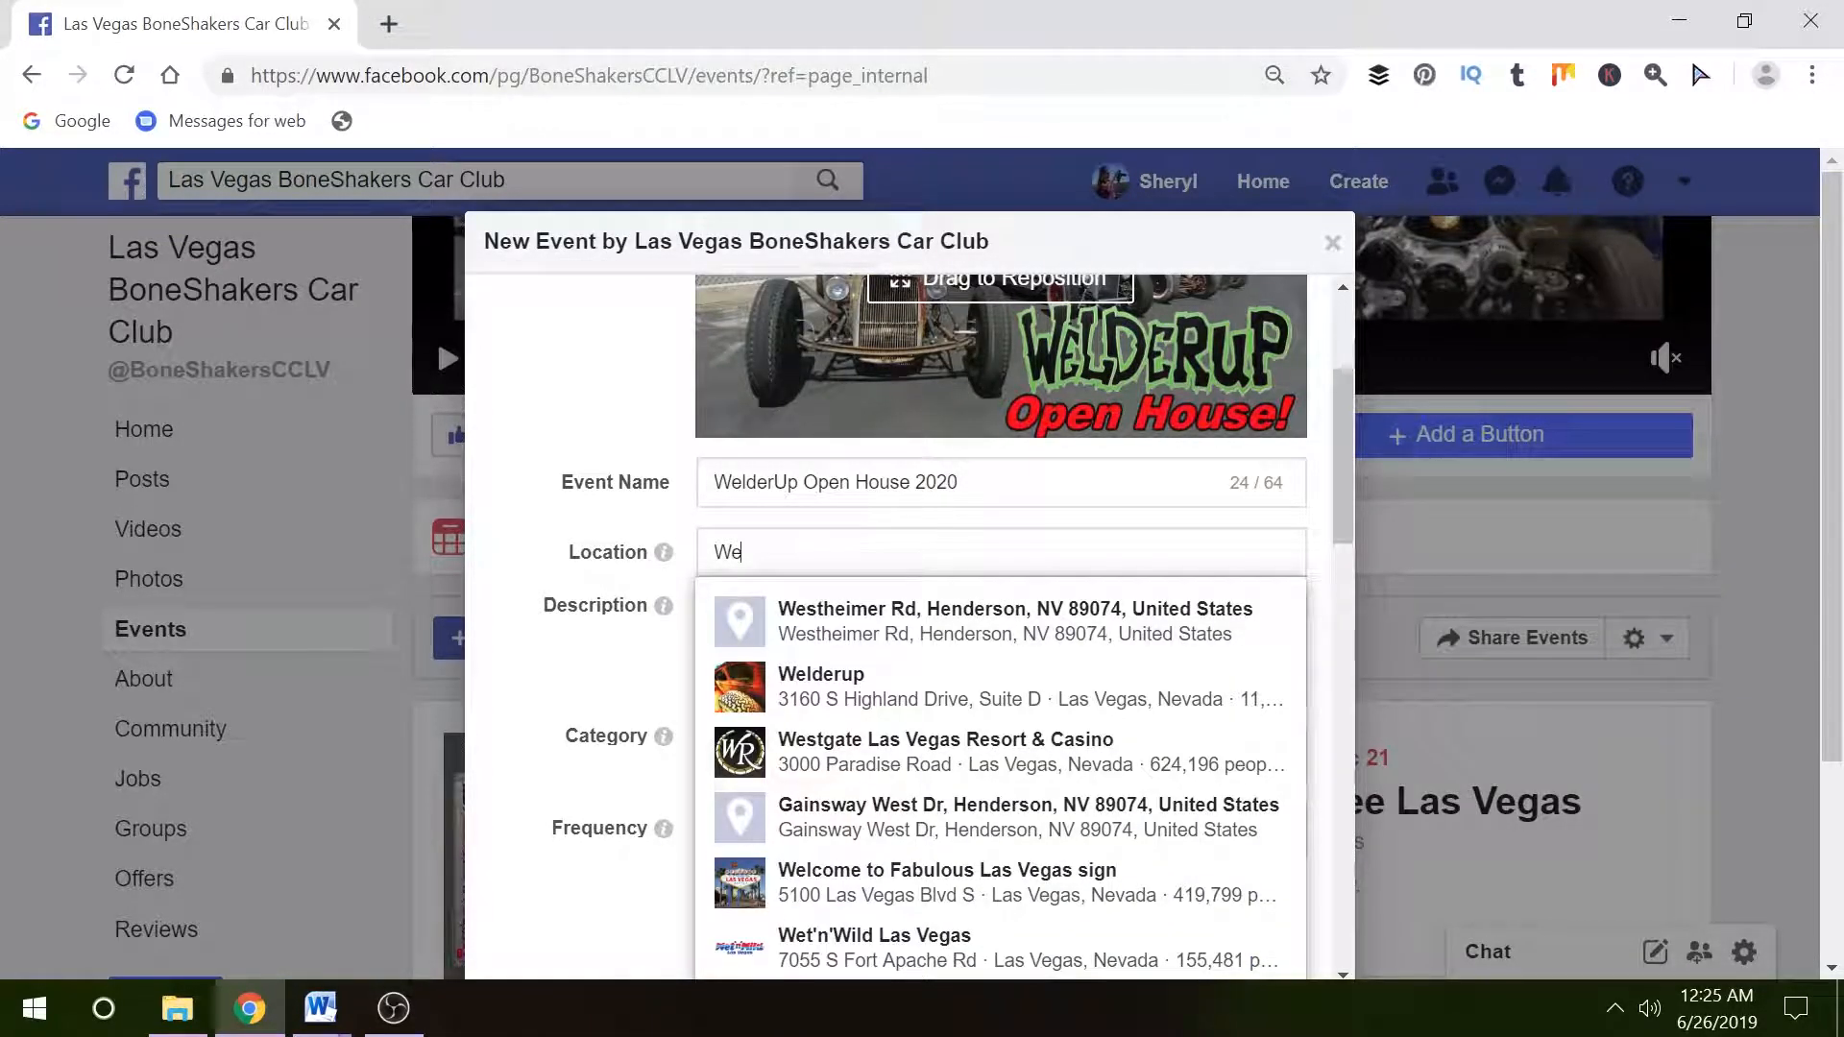
pyautogui.click(855, 701)
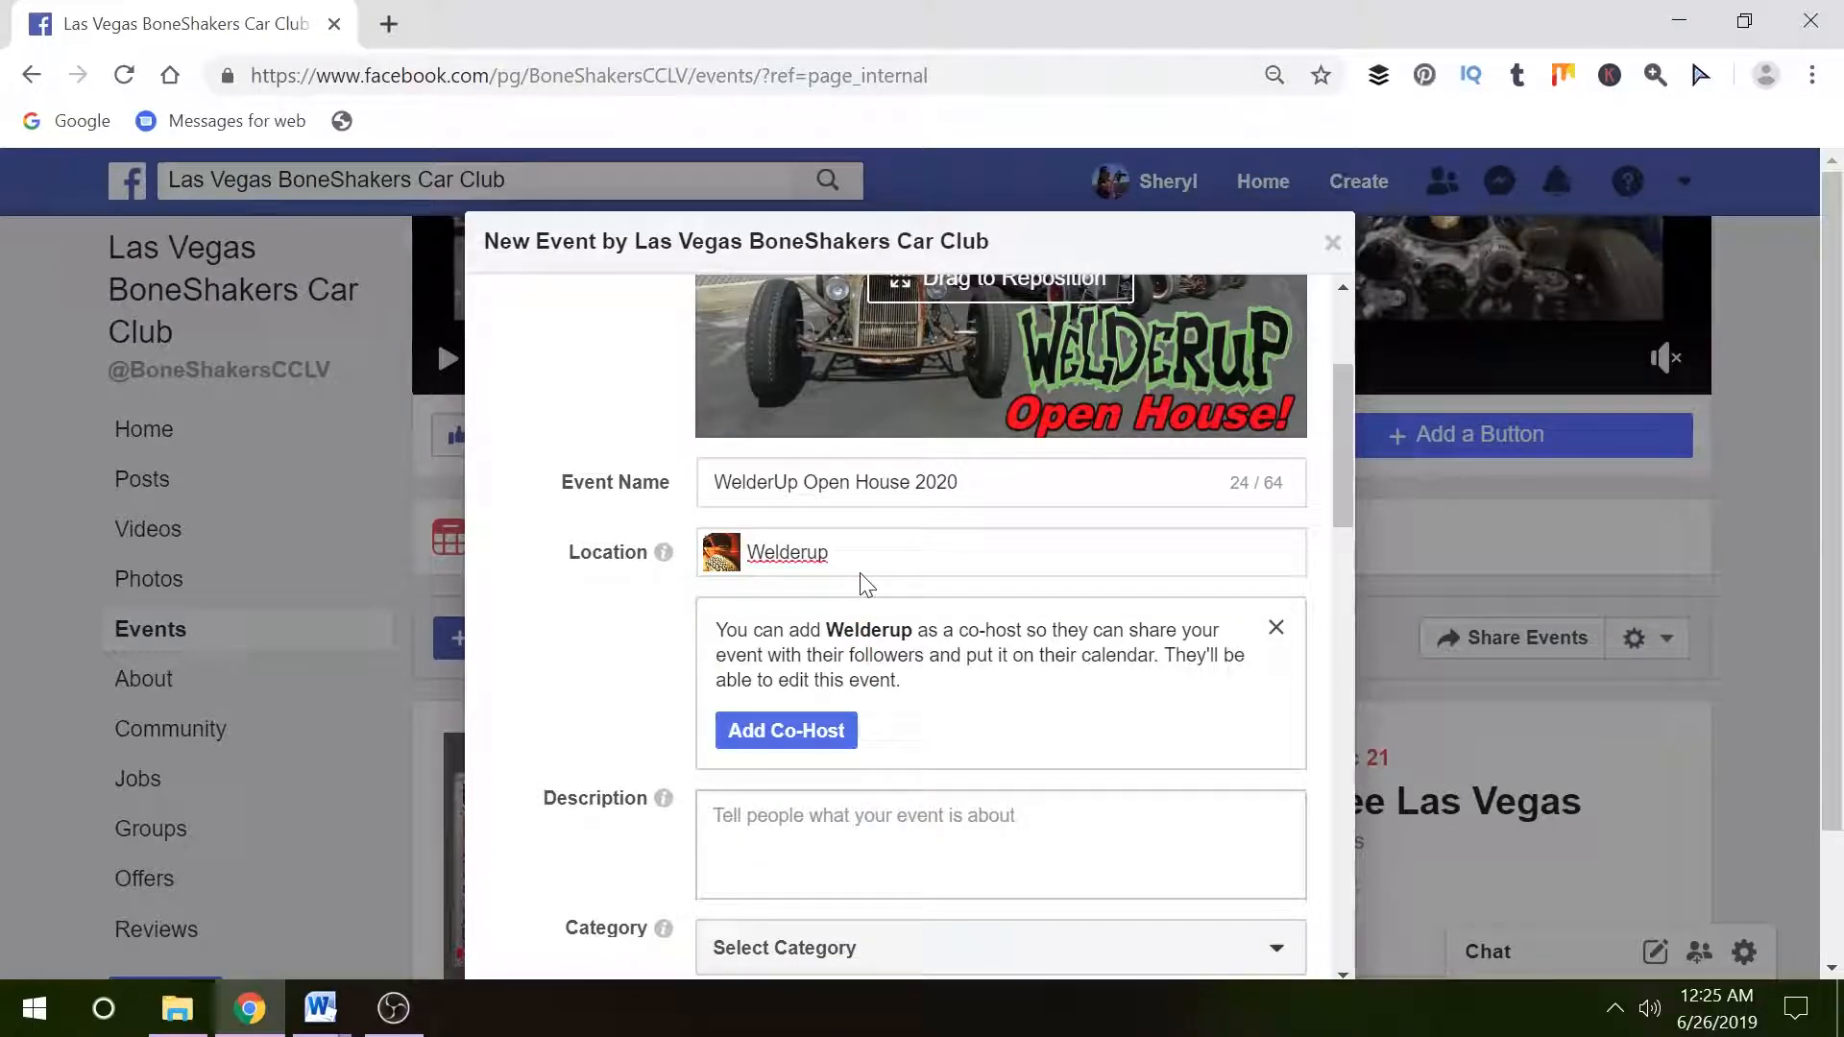
pyautogui.scroll(-2, 860, 576)
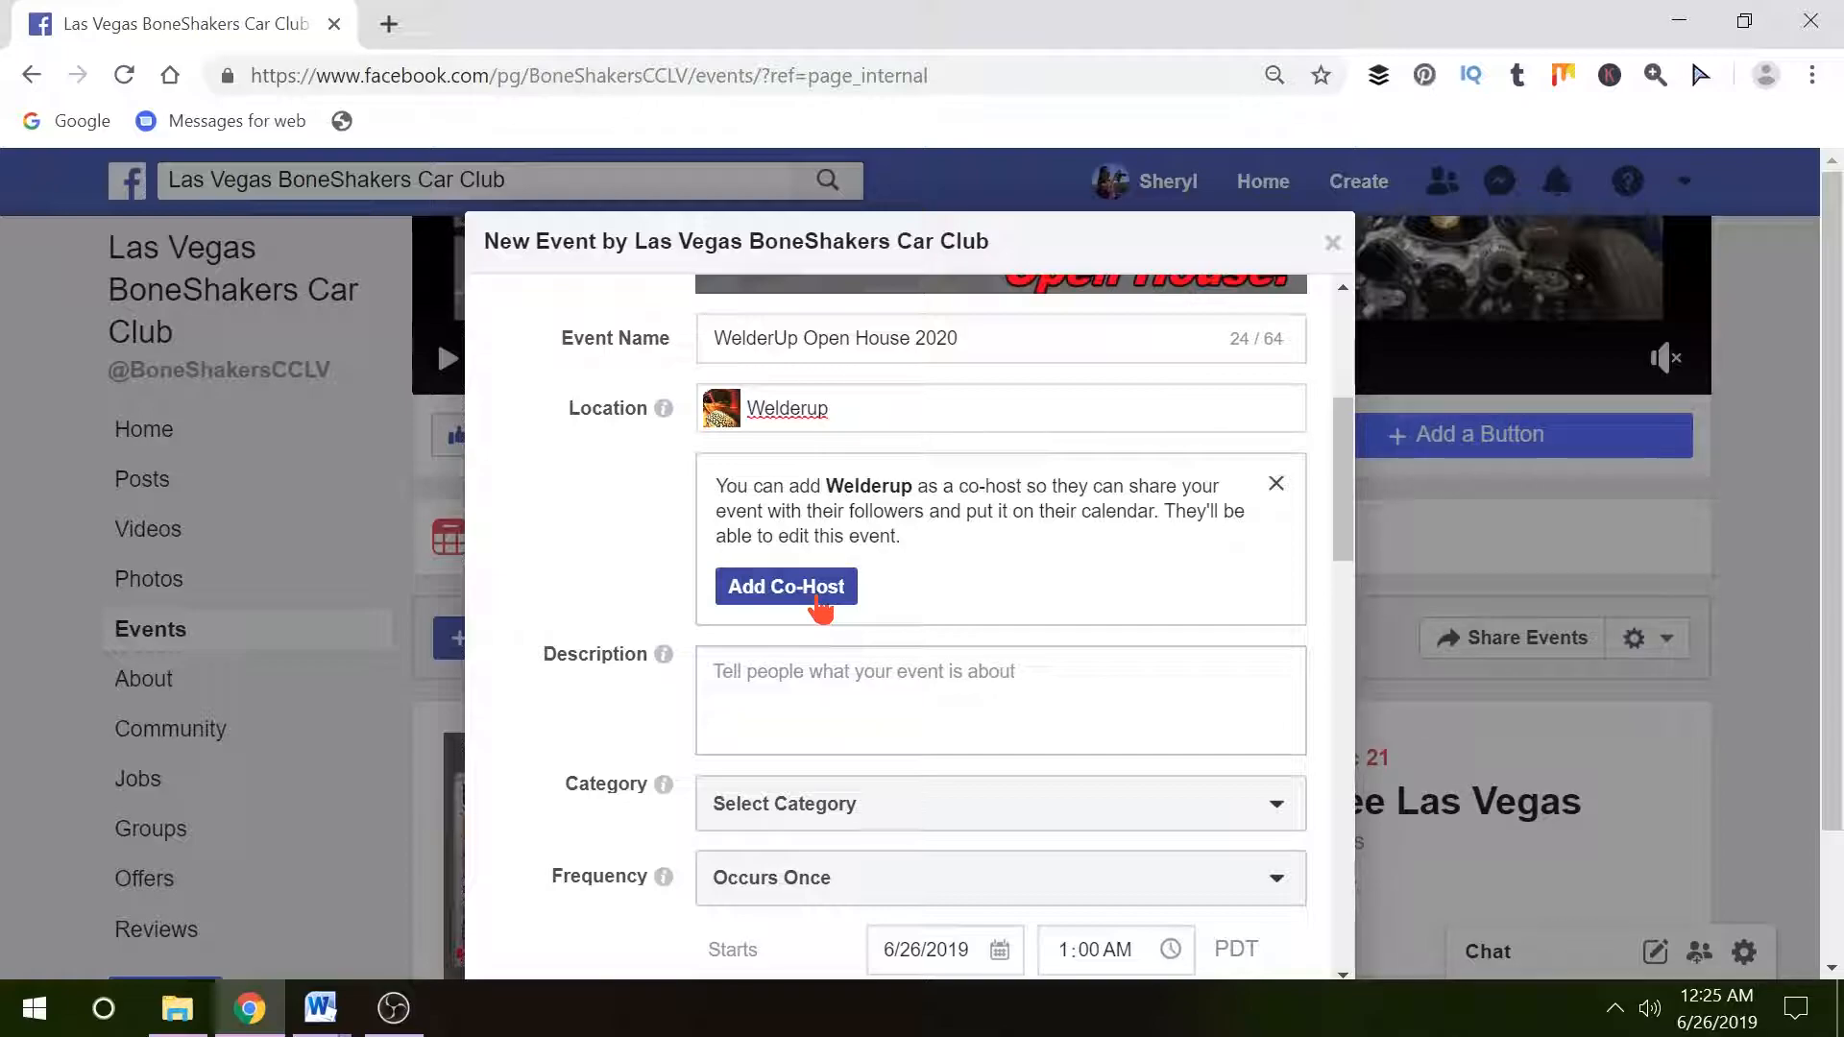
pyautogui.click(822, 588)
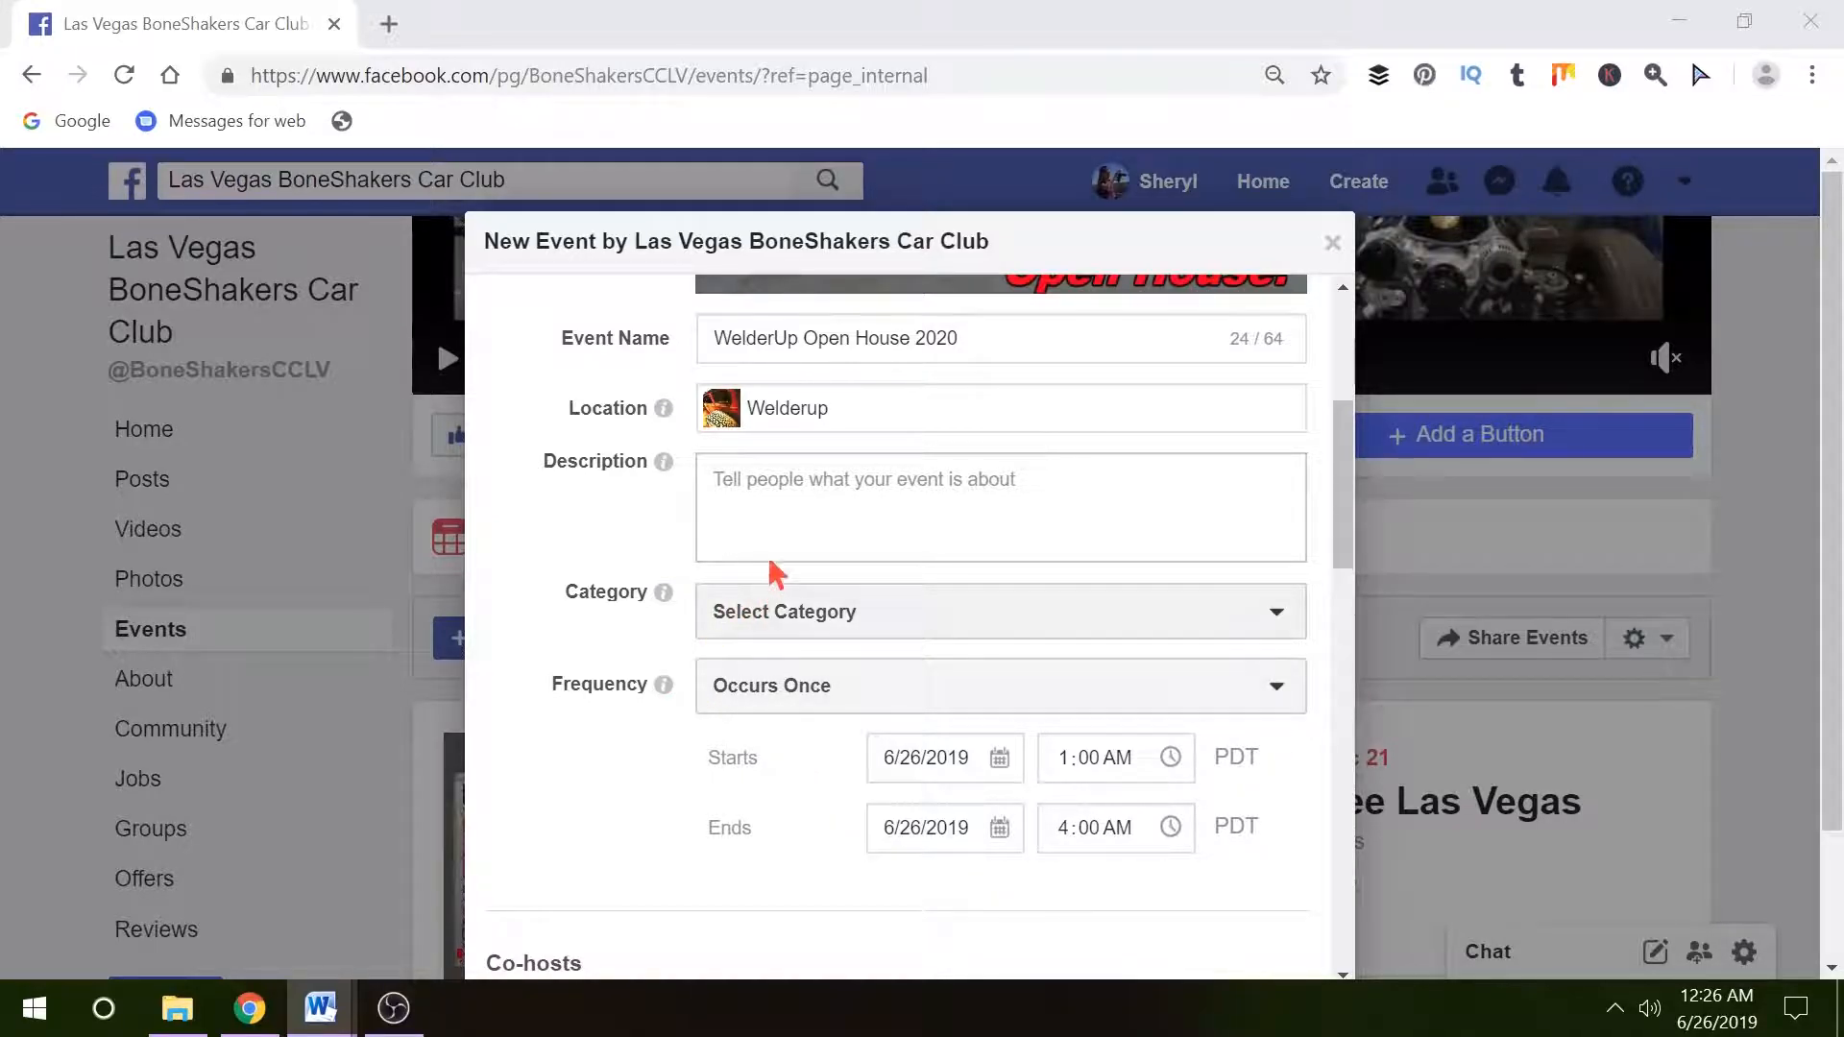
# Paste the copied invitation text for the 2020 WelderUp Open House into the event description.
pyautogui.click(712, 480)
pyautogui.rightClick(769, 497)
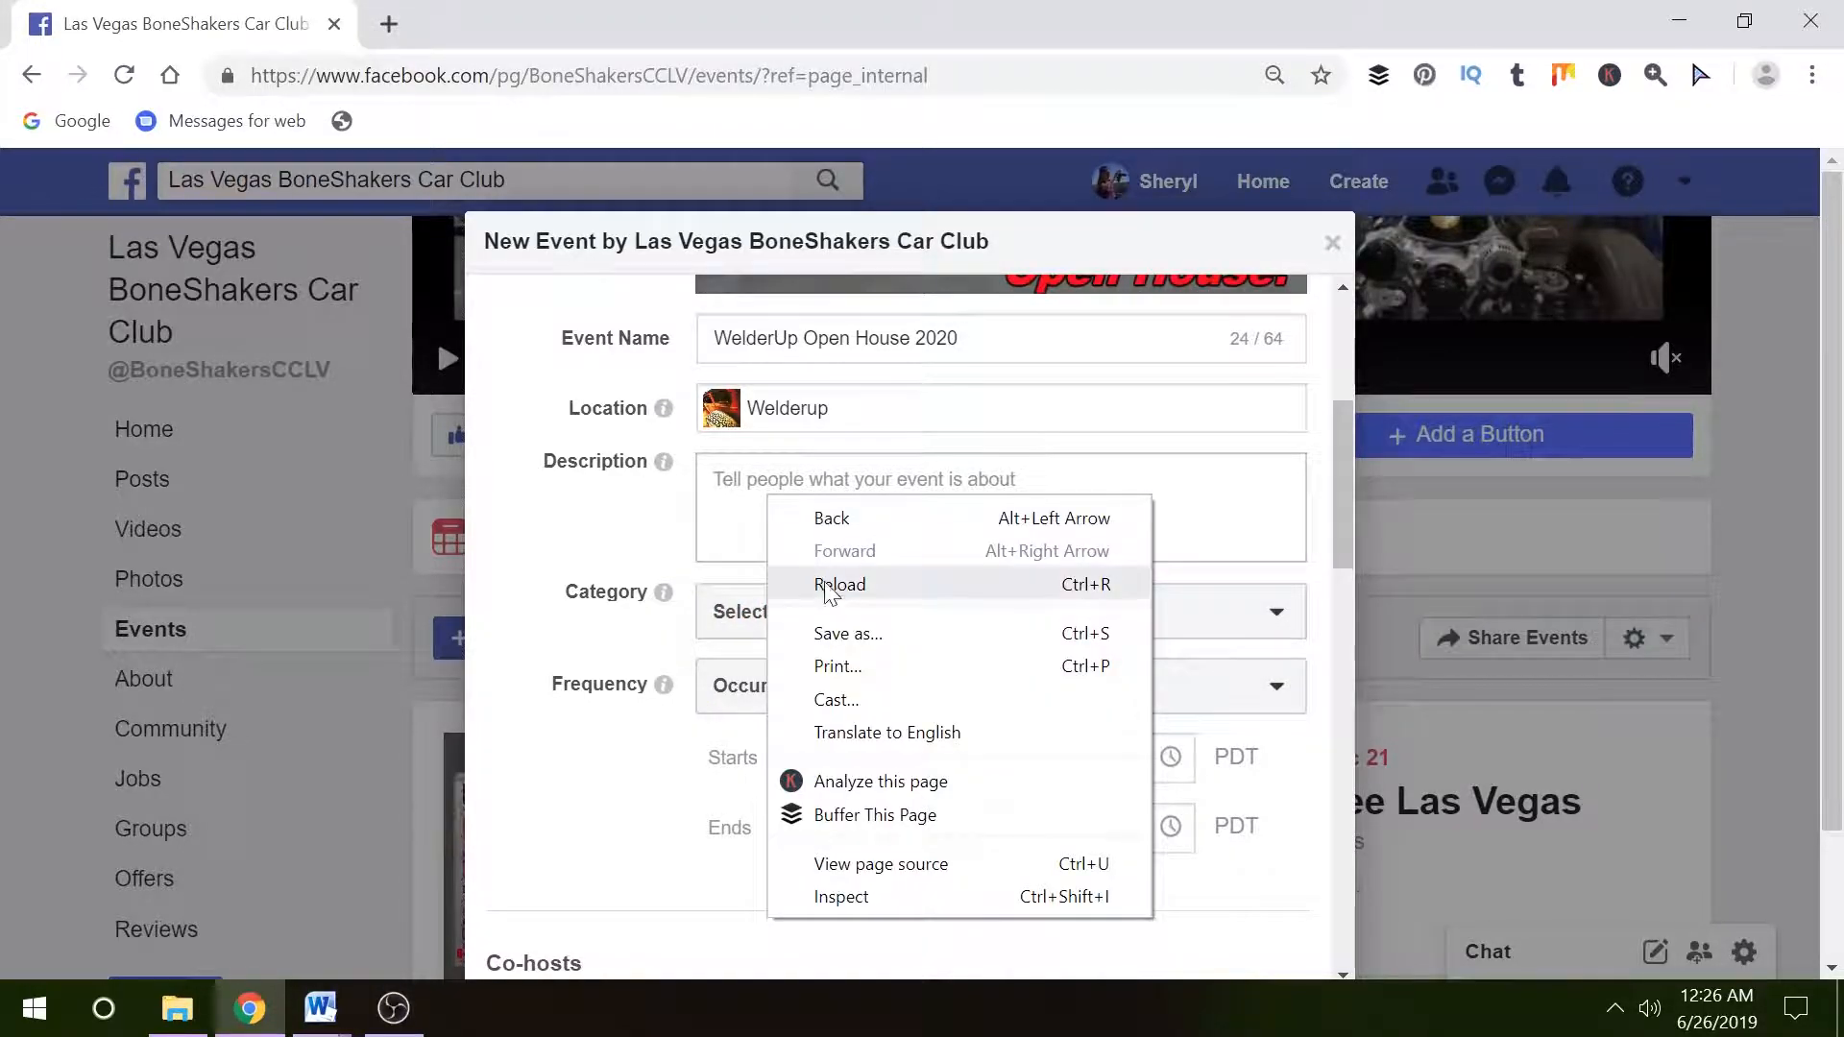
pyautogui.click(738, 497)
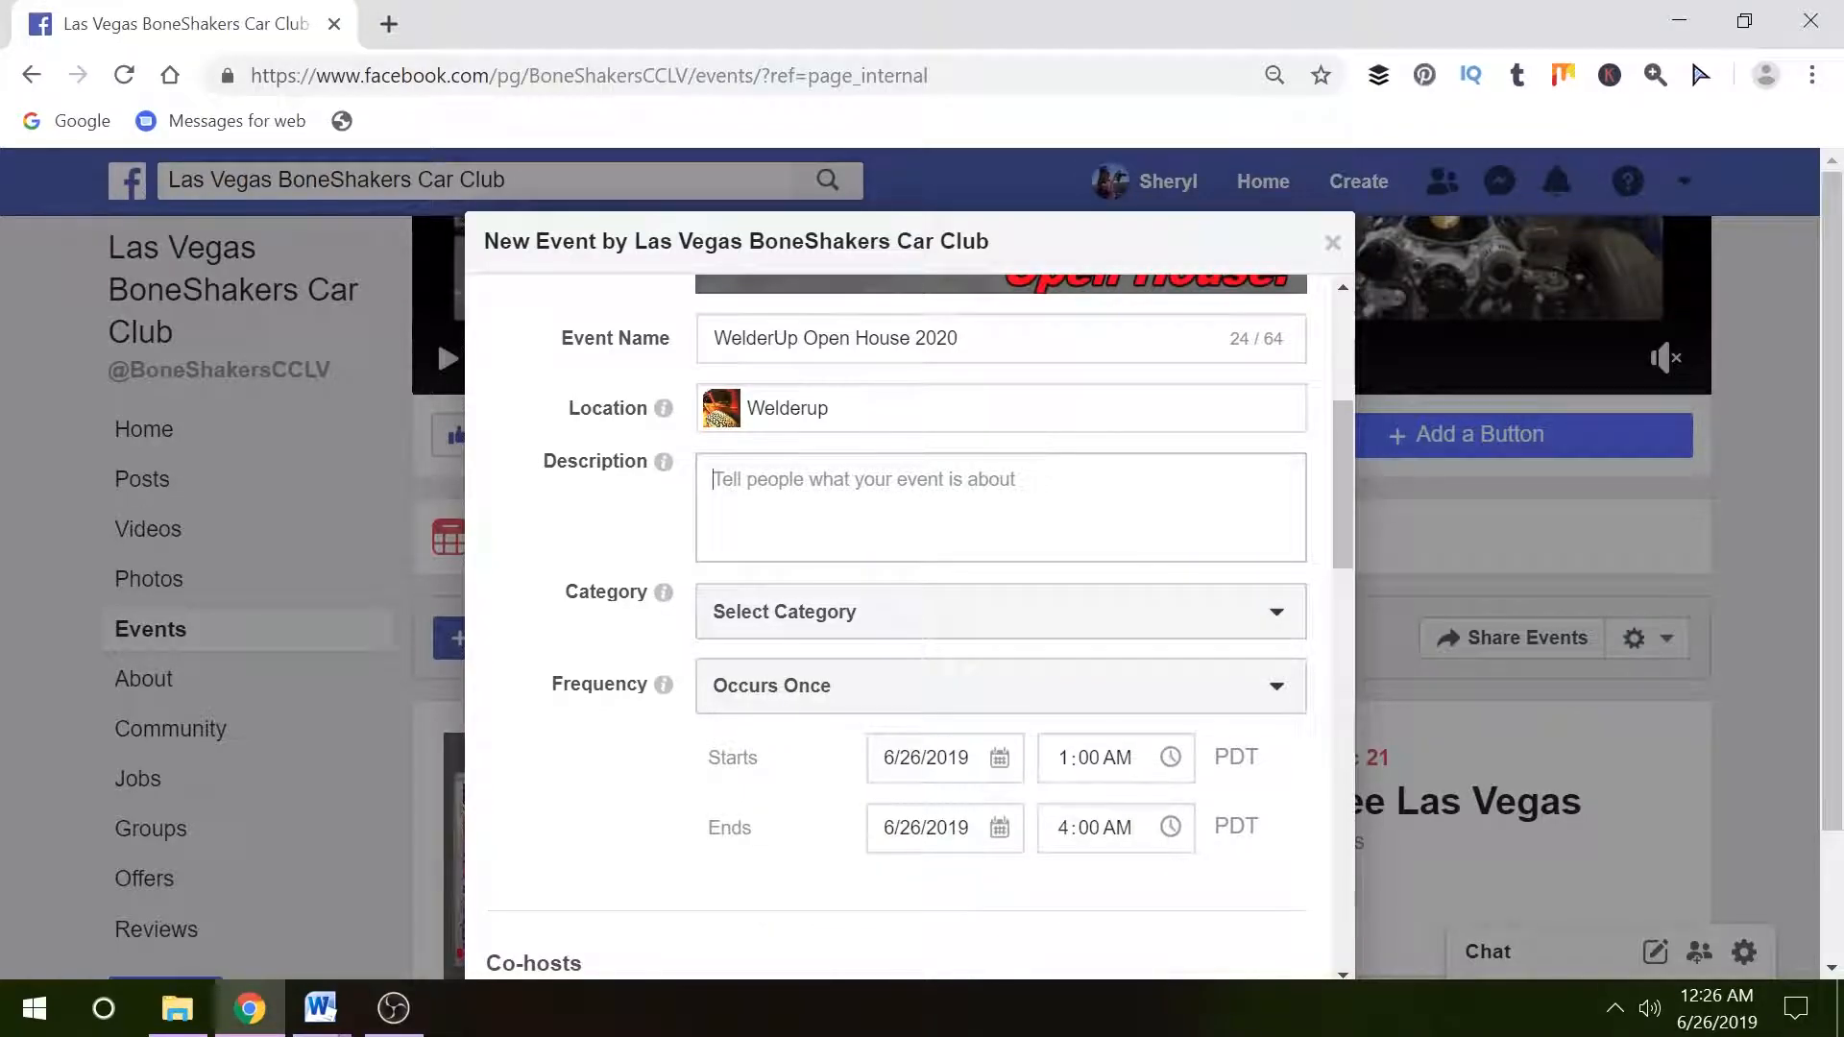
pyautogui.hotkey('ctrl', 'v')
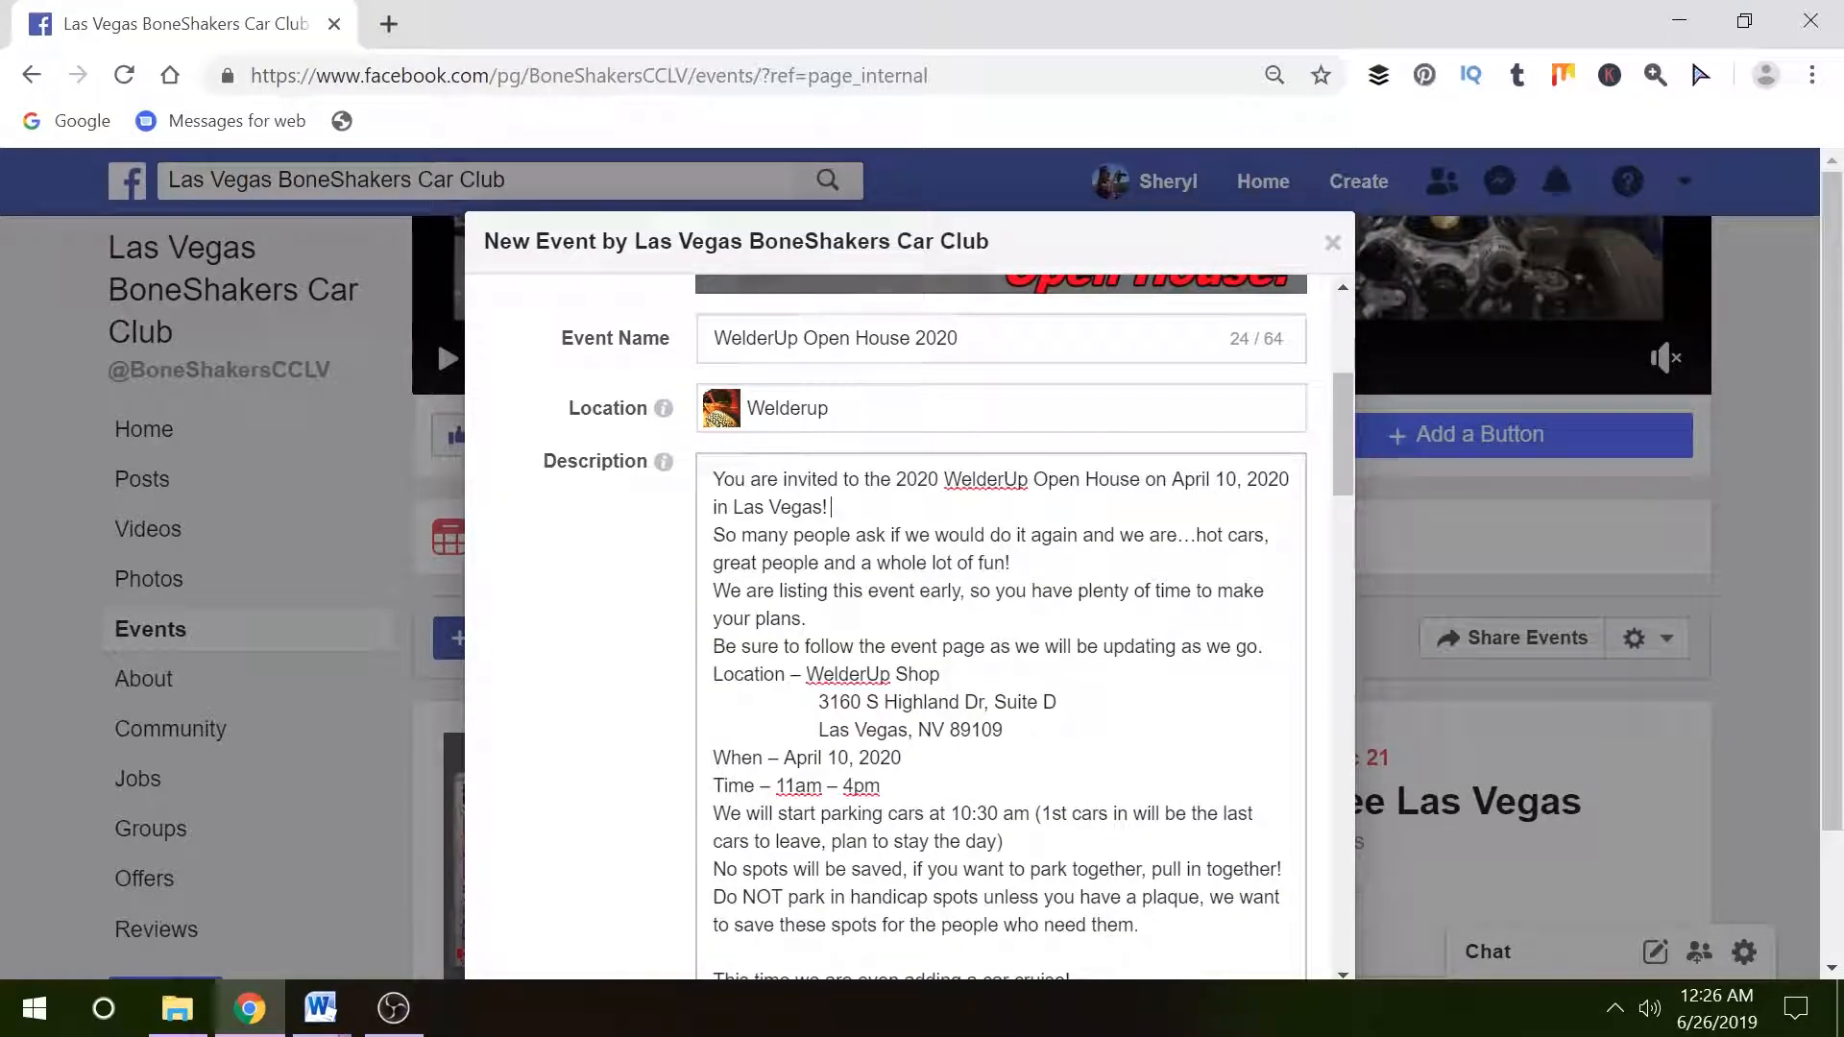
# Separate the description's paragraphs with blank lines, from the opening invitation through the 10:30 am car parking note.
pyautogui.click(830, 507)
pyautogui.press('Return')
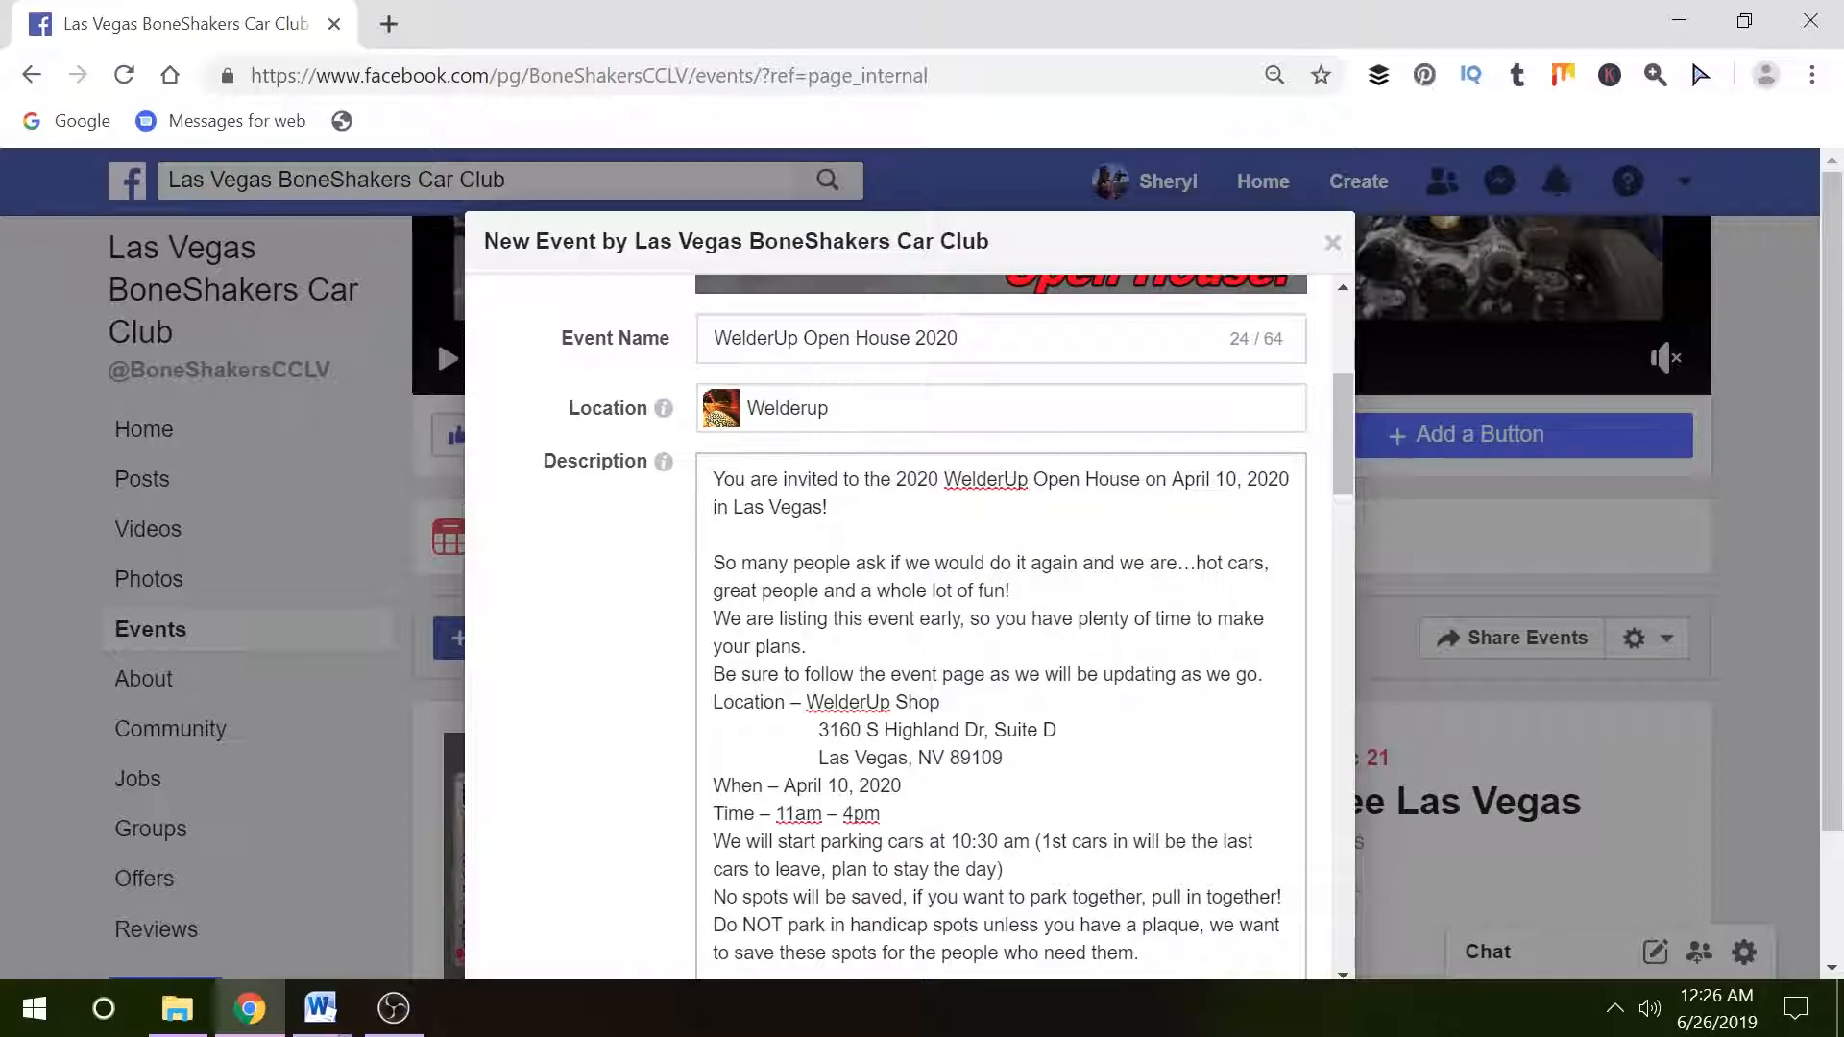
pyautogui.click(1011, 591)
pyautogui.press('Return')
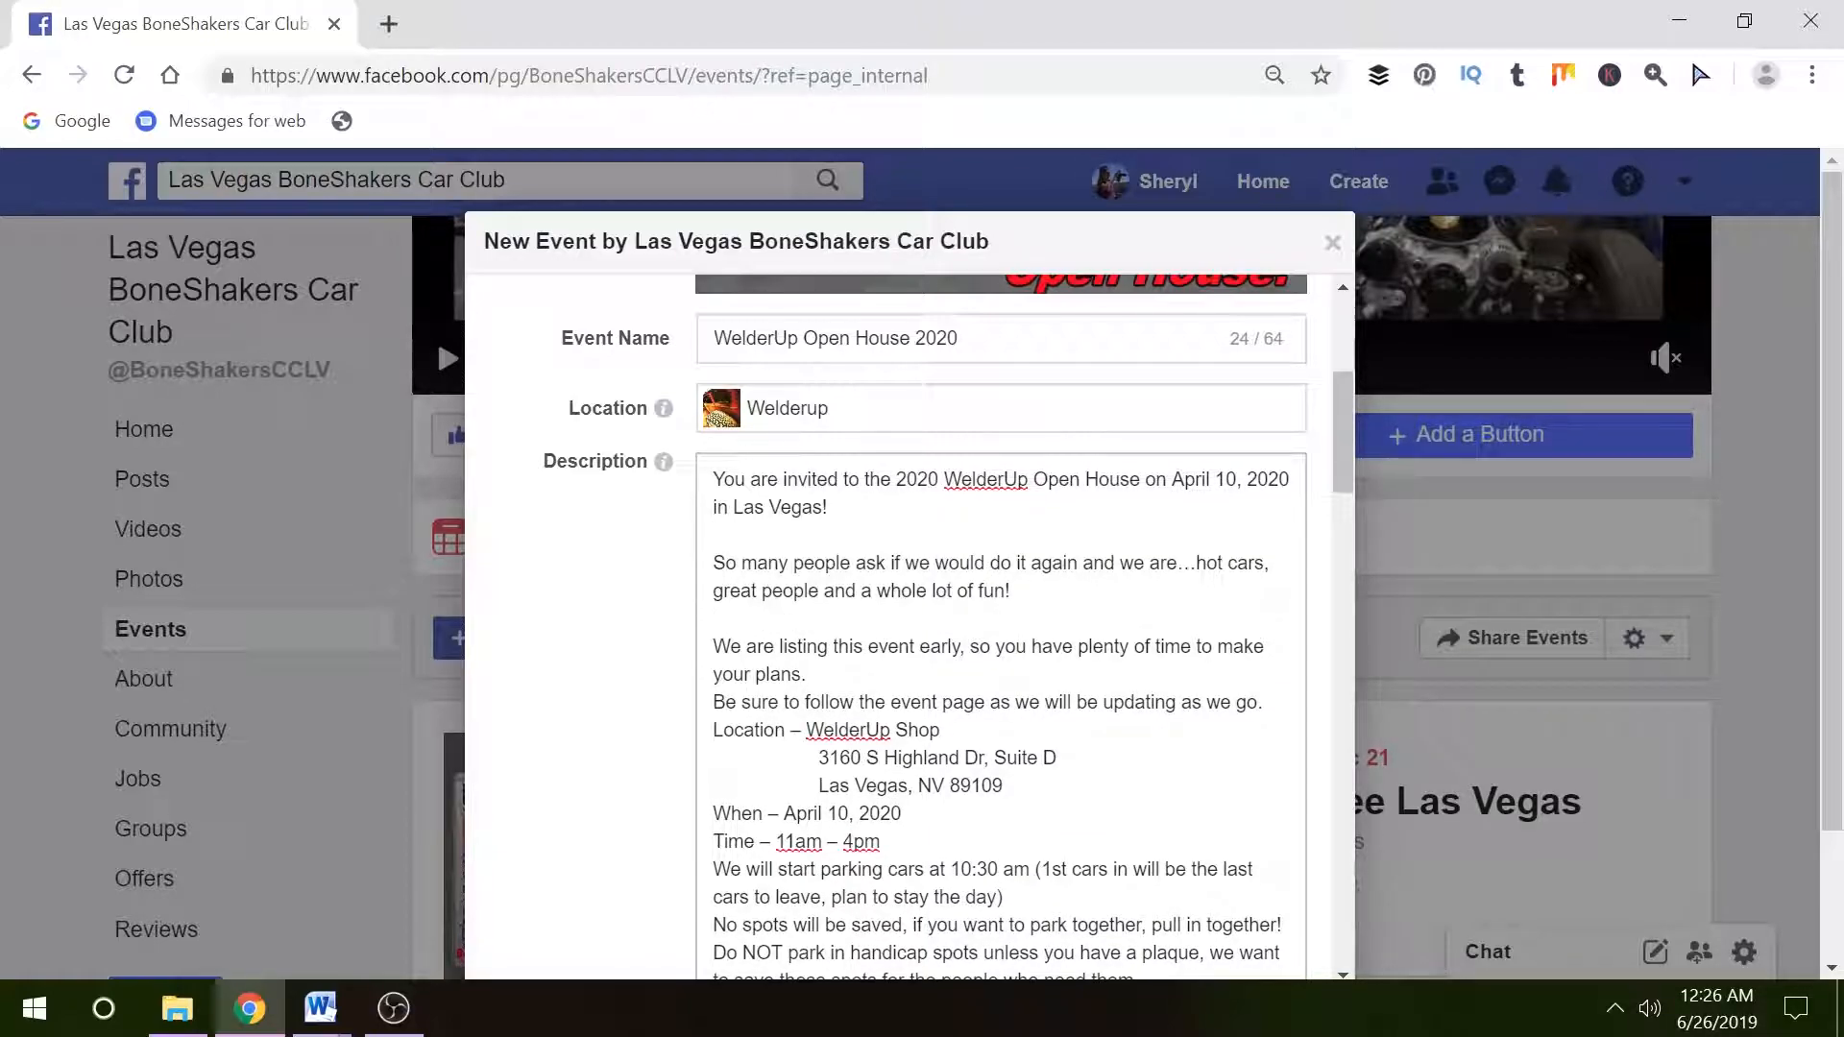
pyautogui.press('Return')
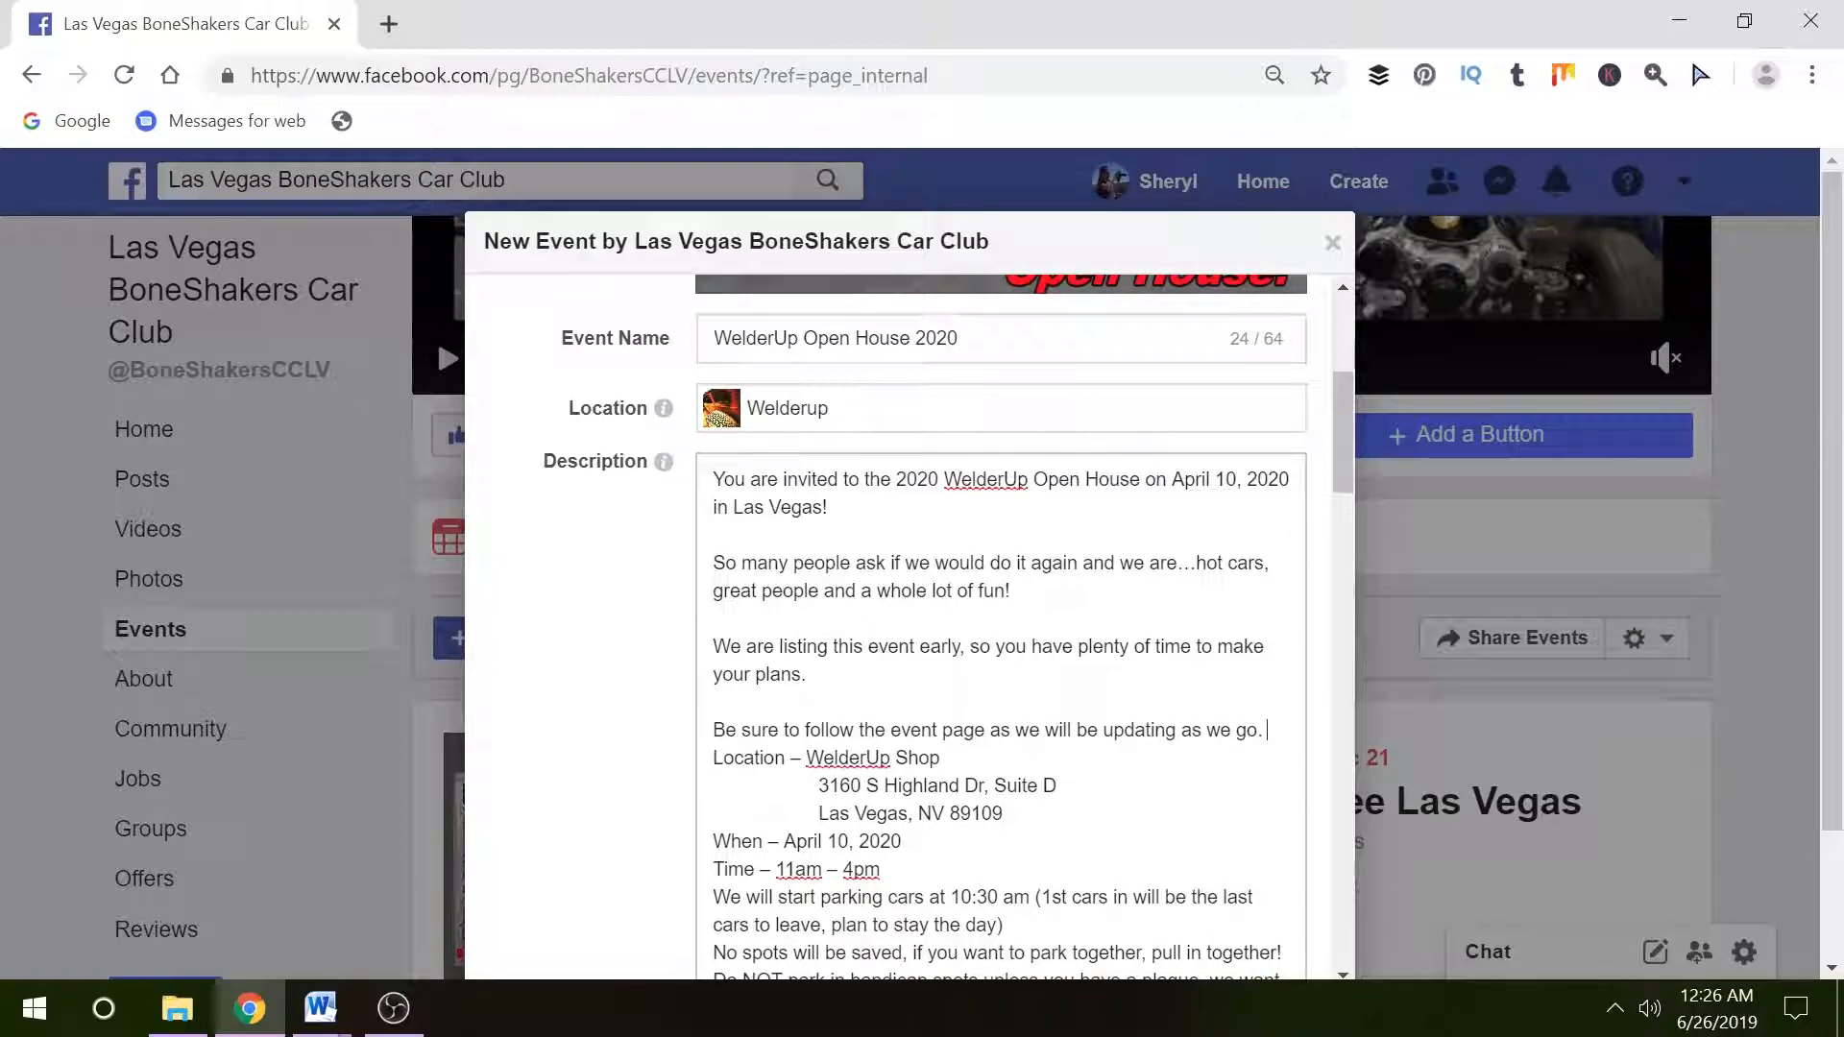
pyautogui.press('Return')
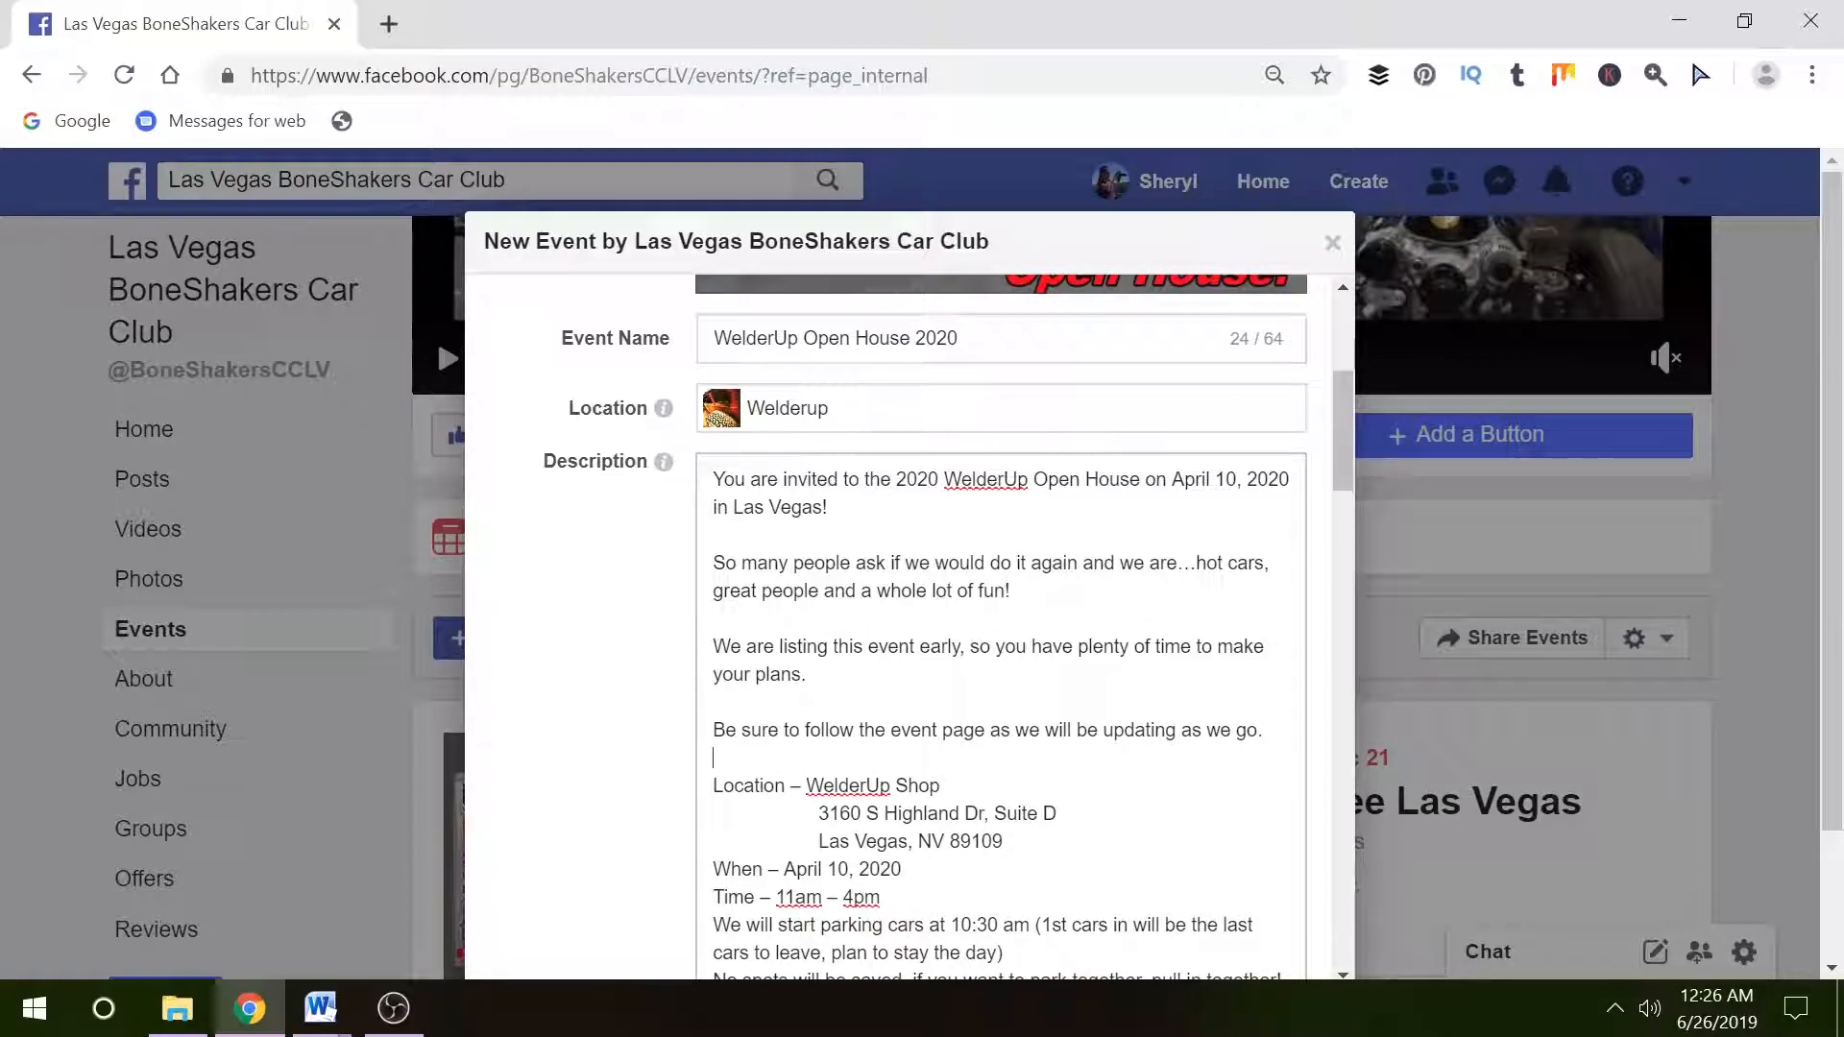
pyautogui.scroll(-2, 998, 625)
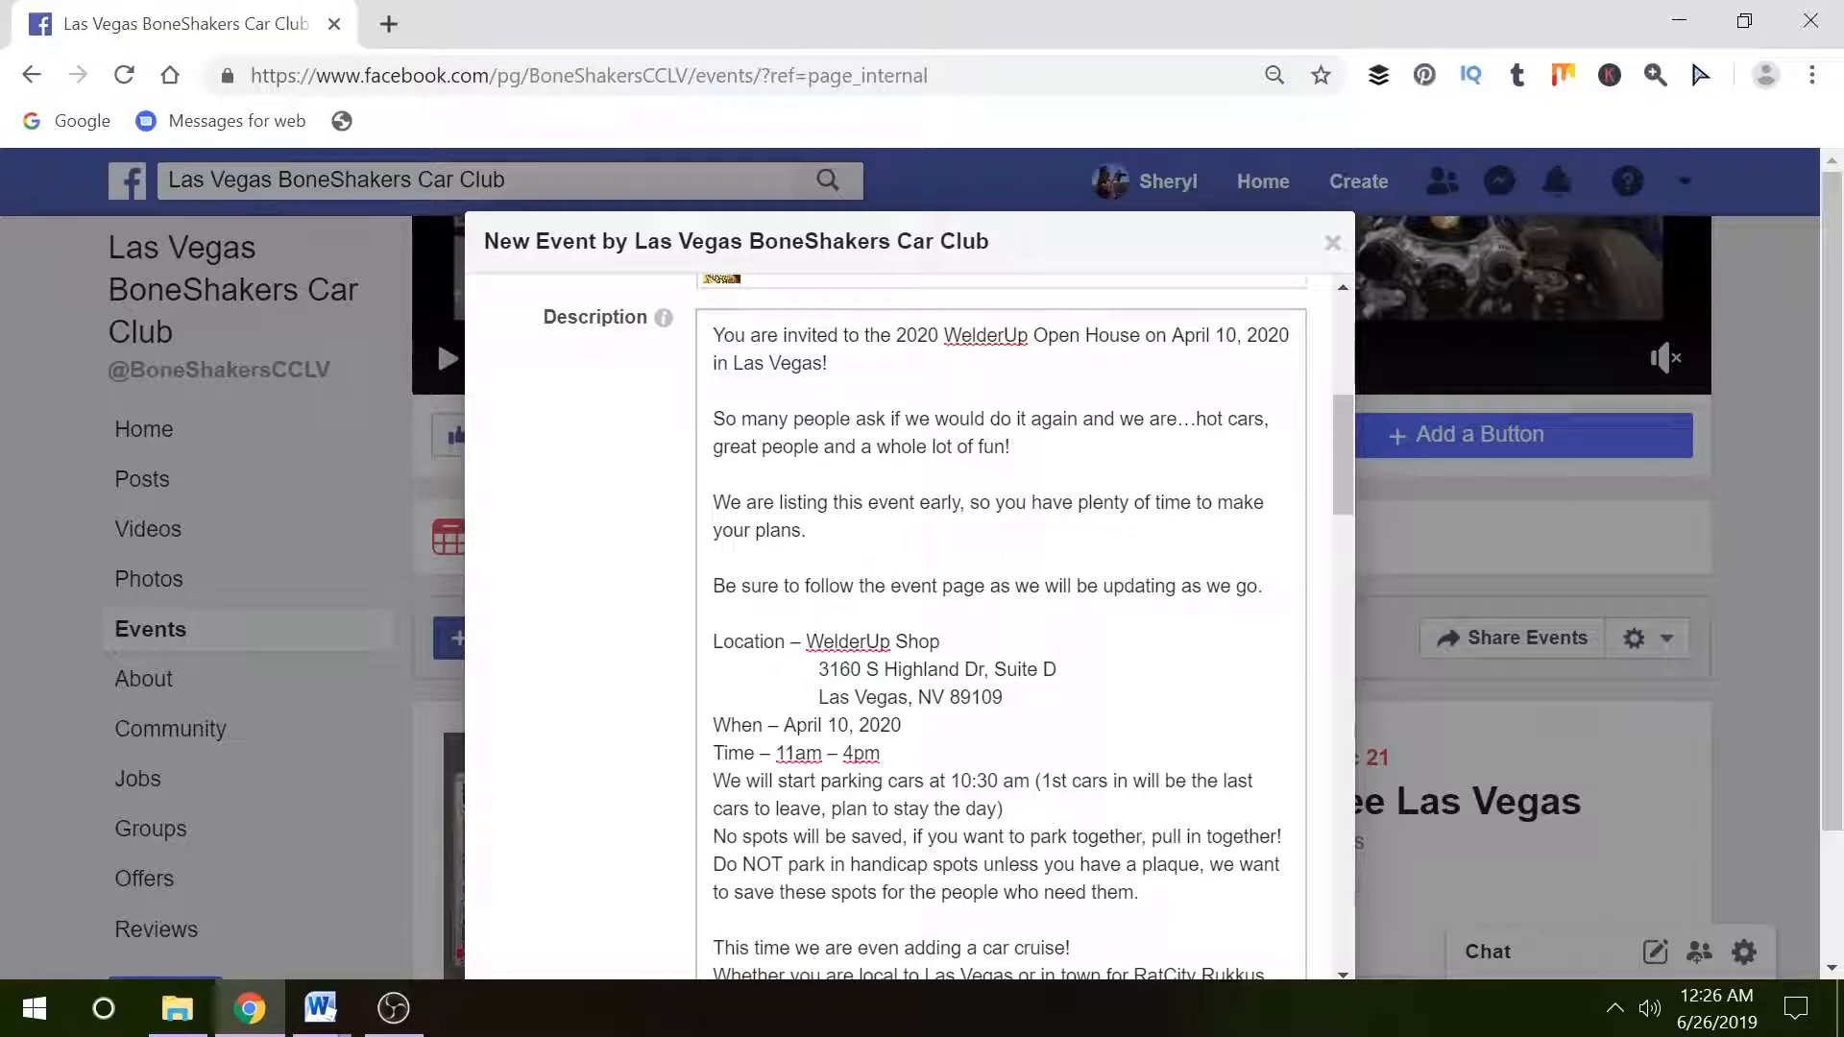
pyautogui.press('Return')
pyautogui.click(1004, 837)
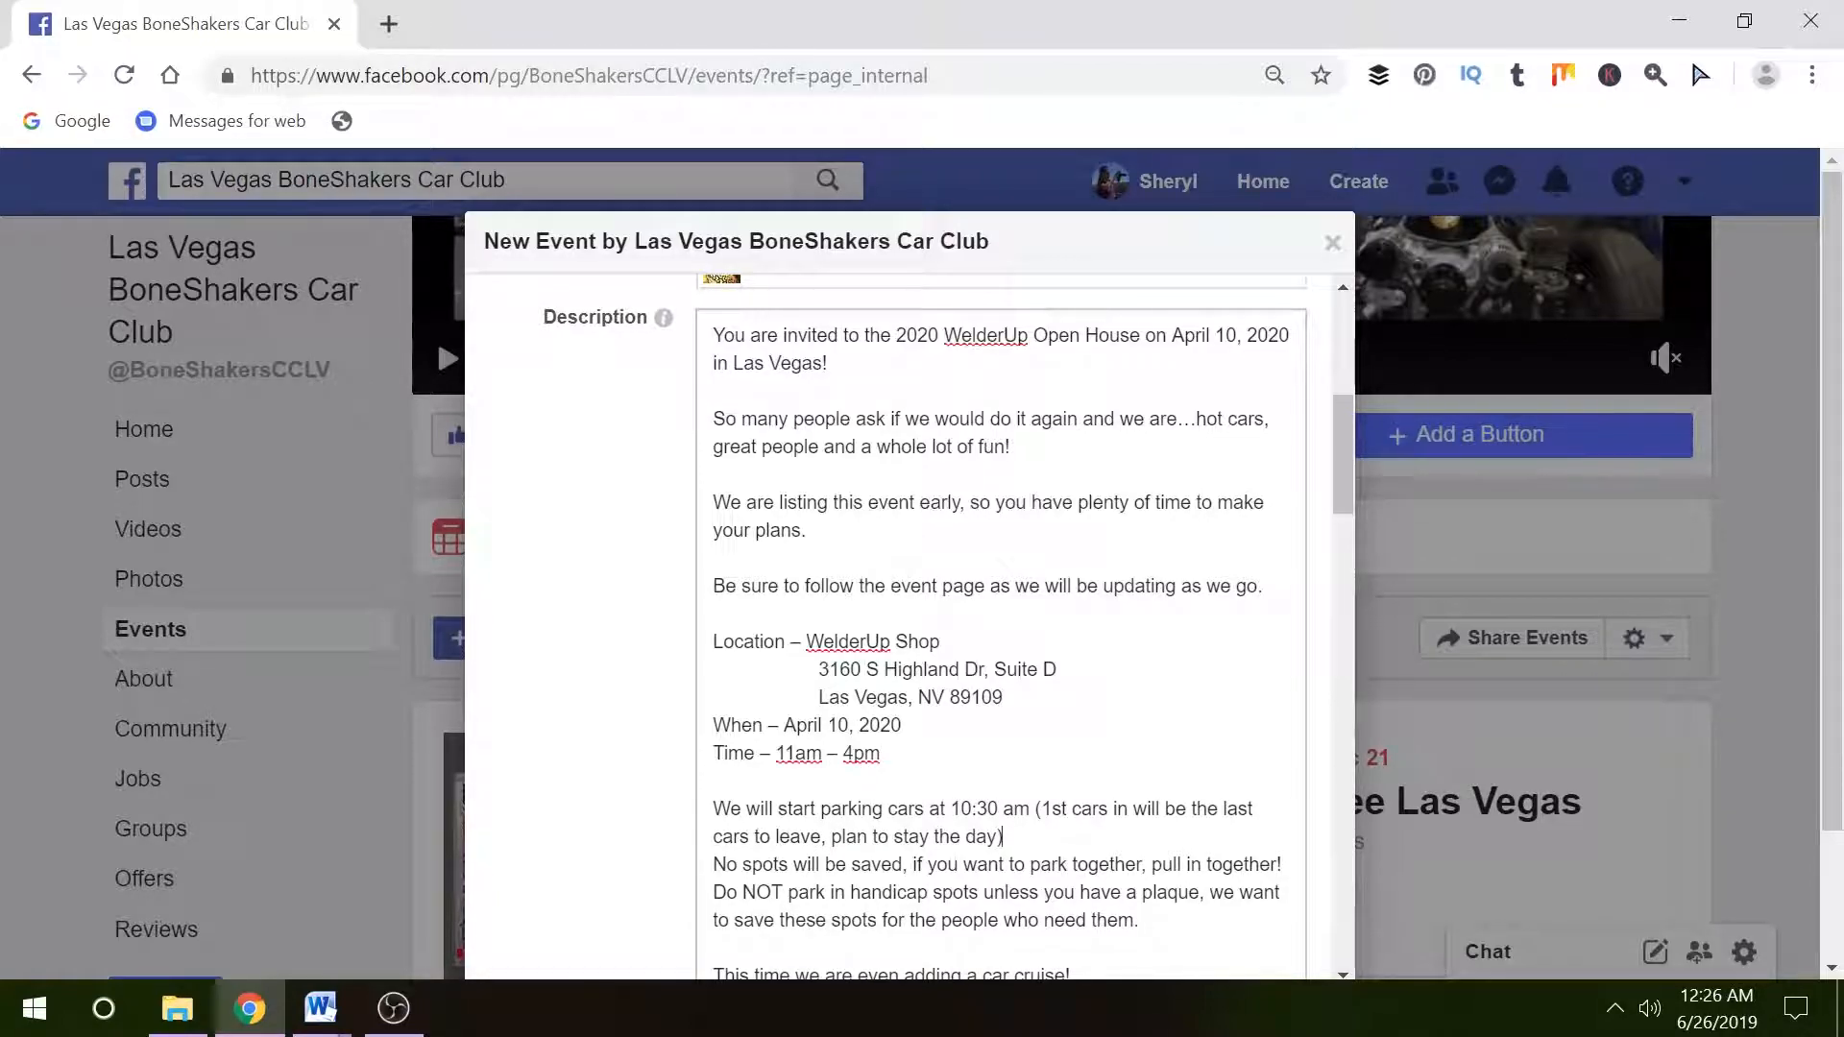
pyautogui.press('Return')
pyautogui.scroll(-2, 999, 625)
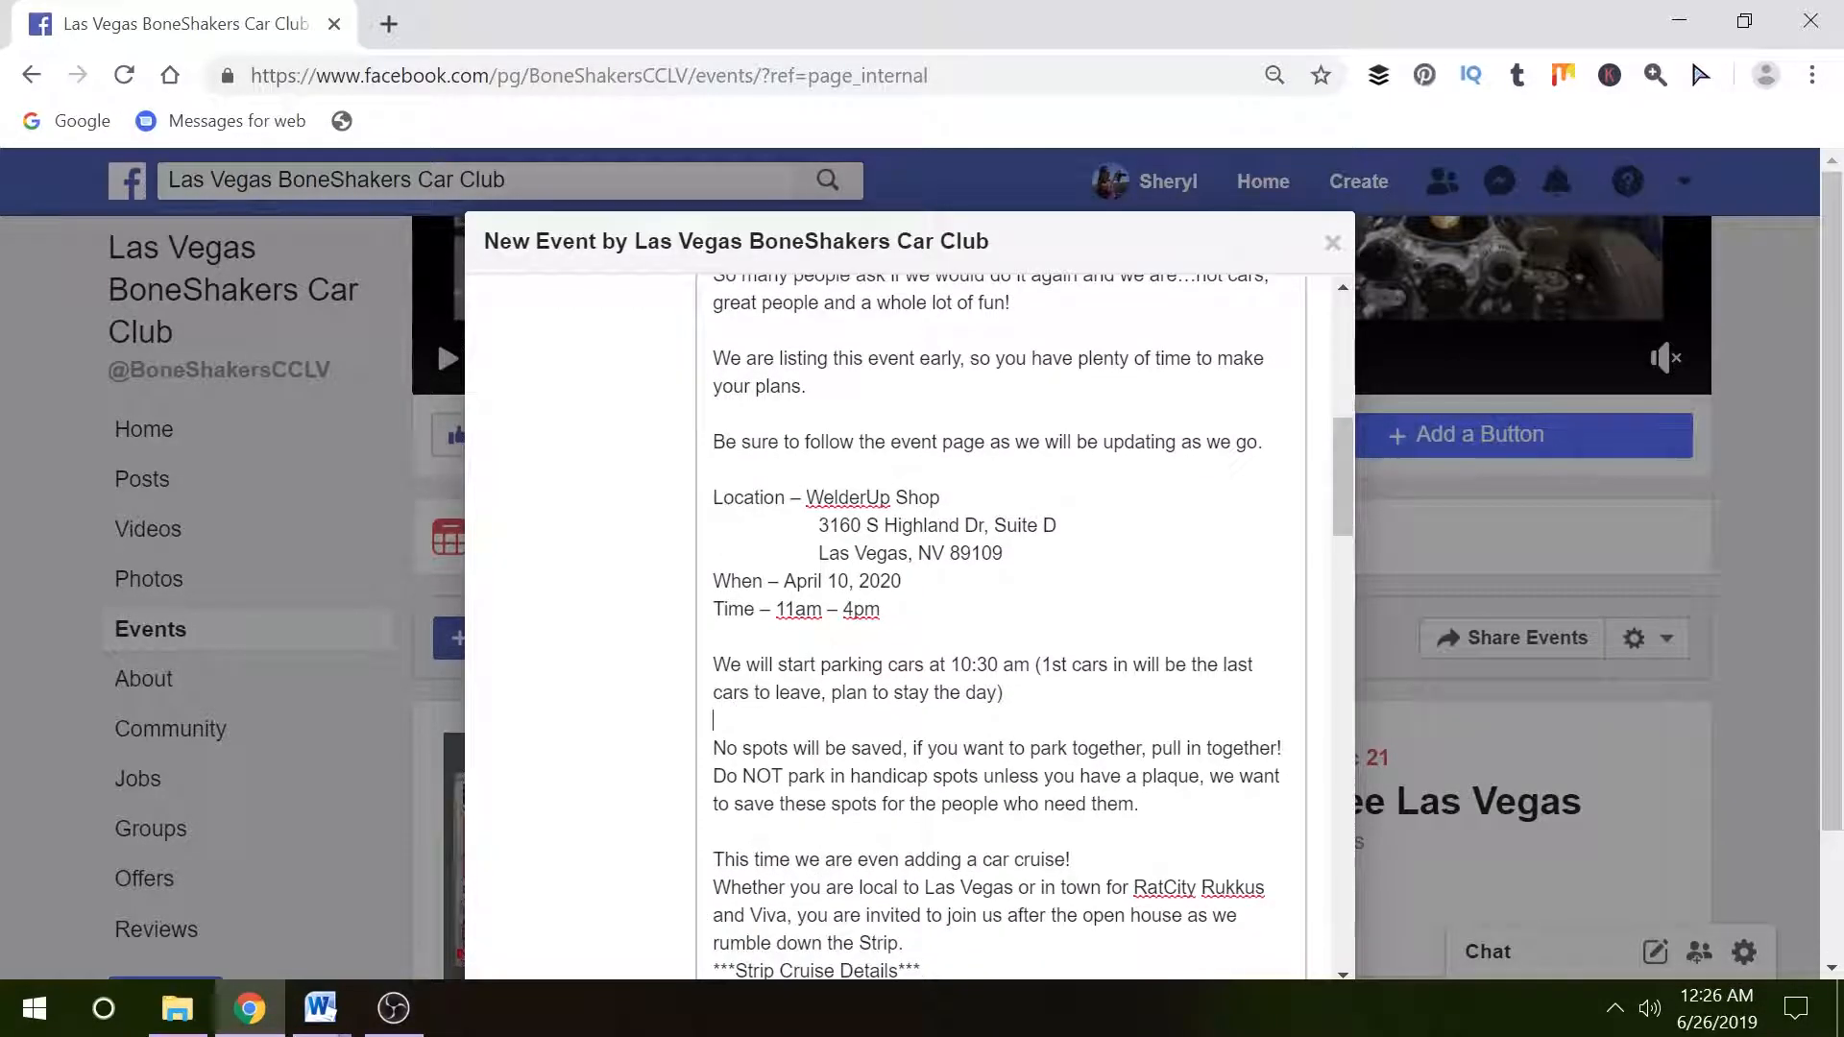
# Review the event photo, name, location and the full description, including the Strip Cruise details and the rules.
pyautogui.scroll(3, 999, 624)
pyautogui.scroll(-3, 999, 624)
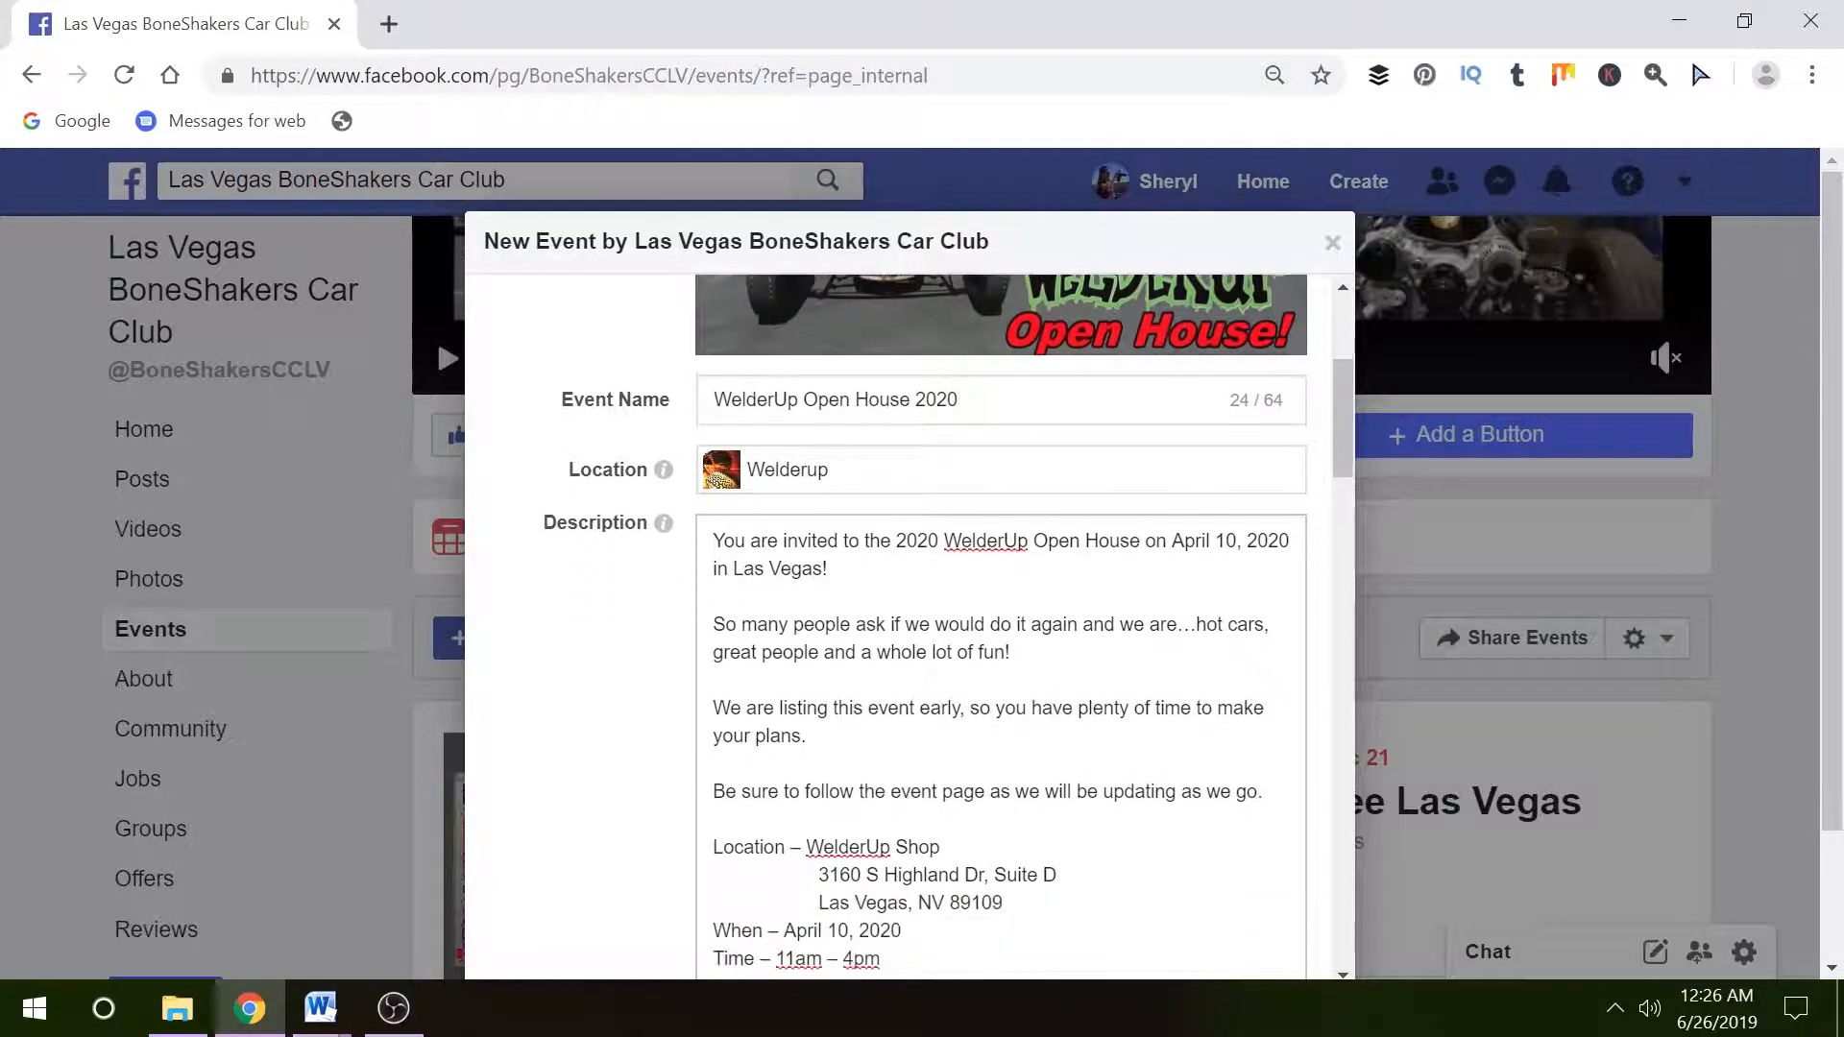
pyautogui.scroll(6, 1297, 753)
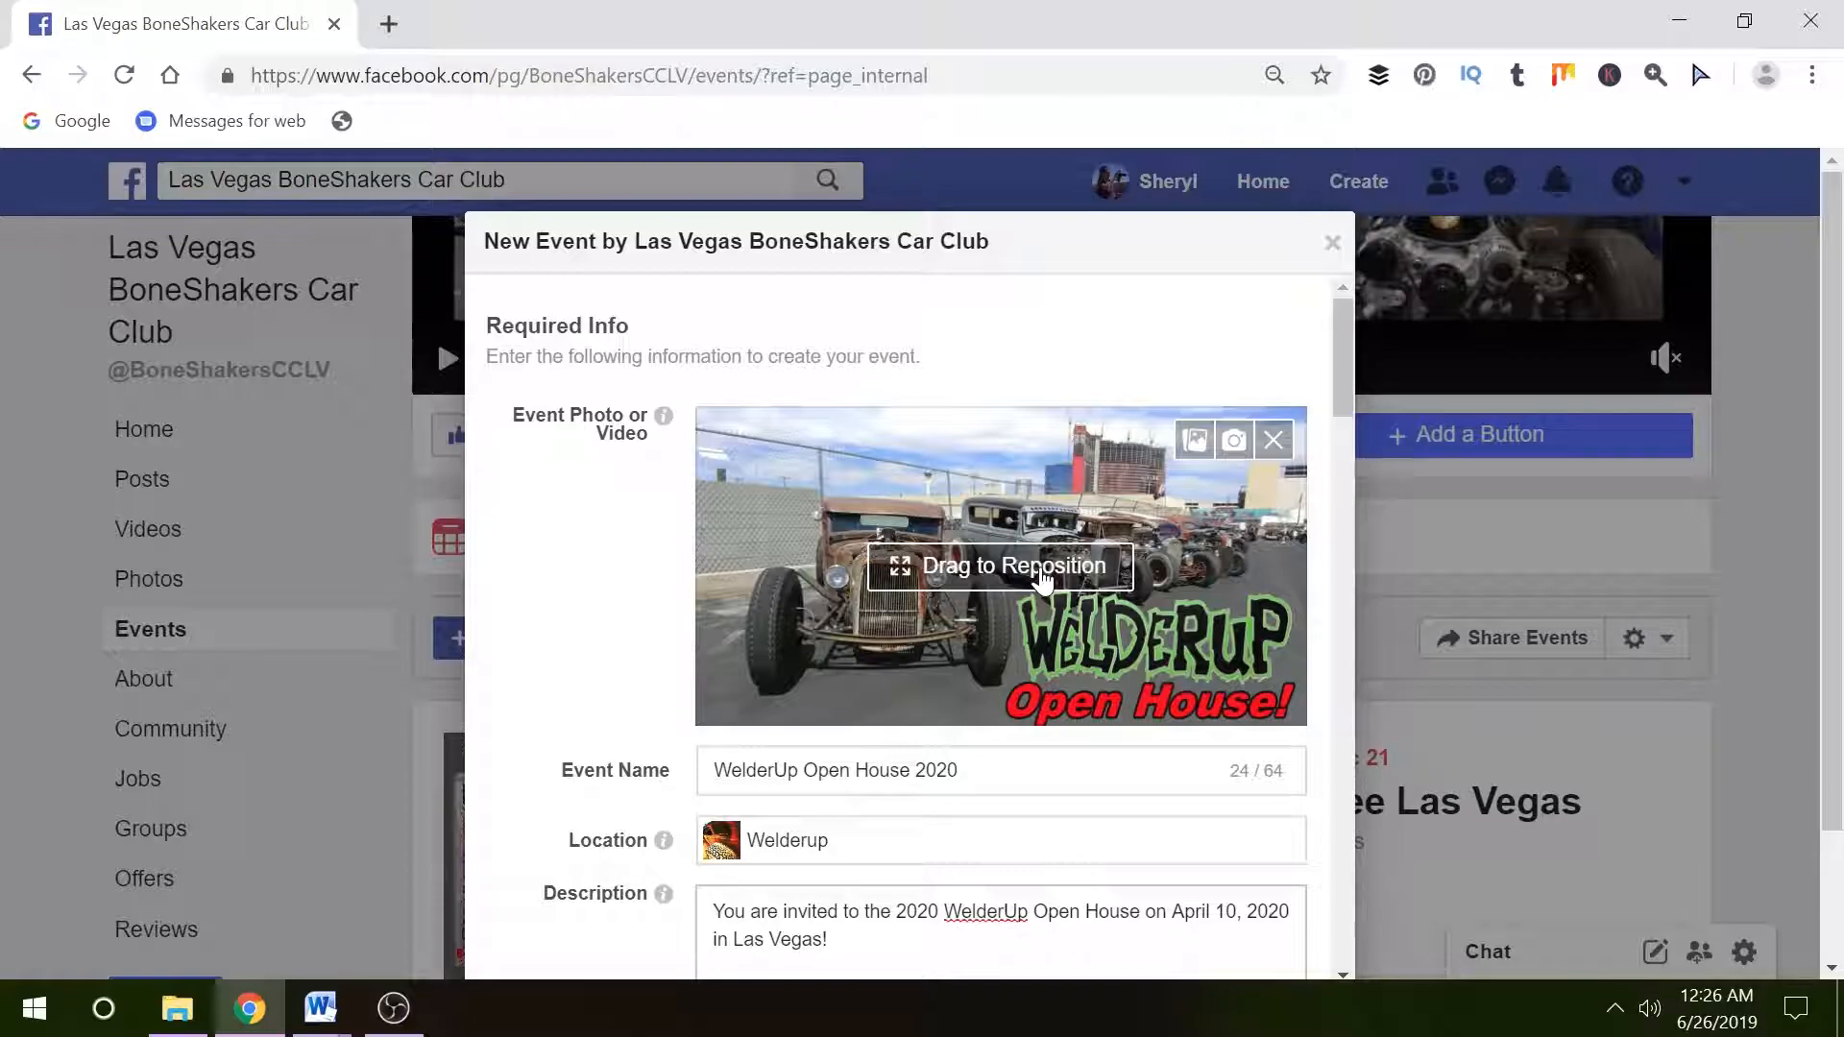
pyautogui.scroll(-12, 1042, 576)
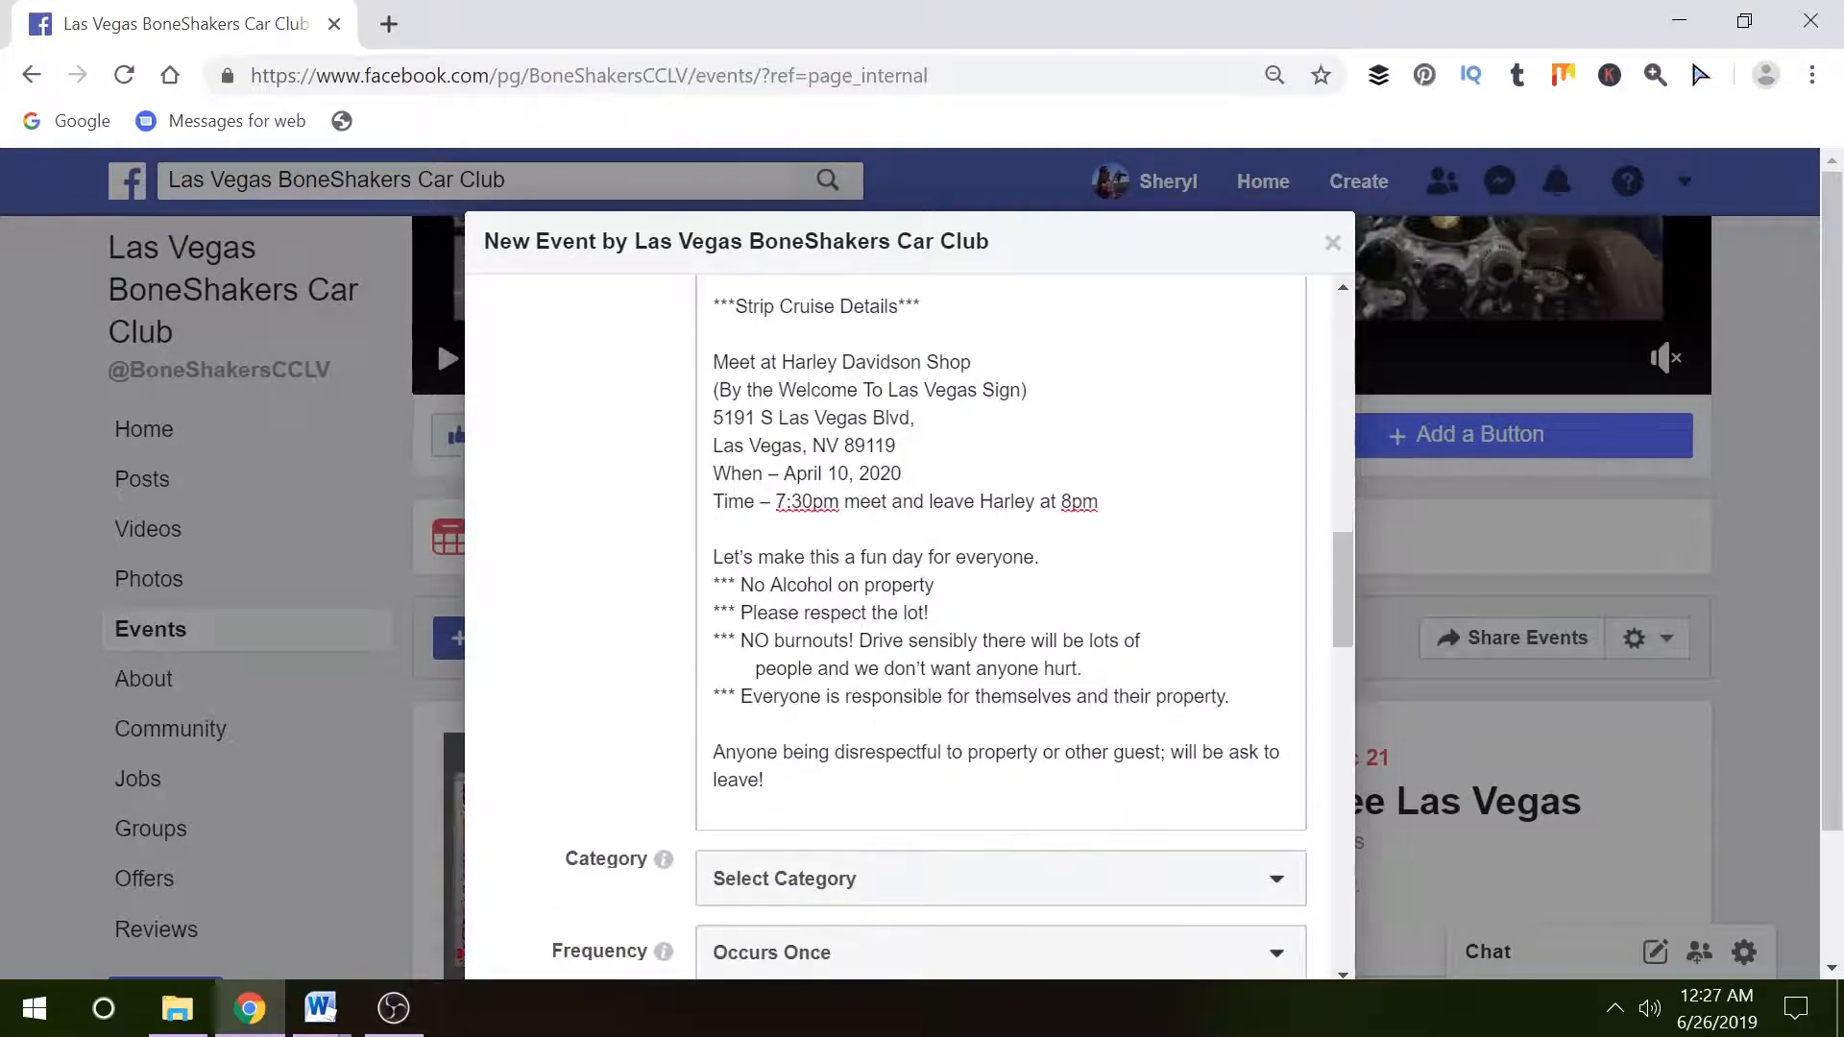
pyautogui.scroll(4, 1062, 659)
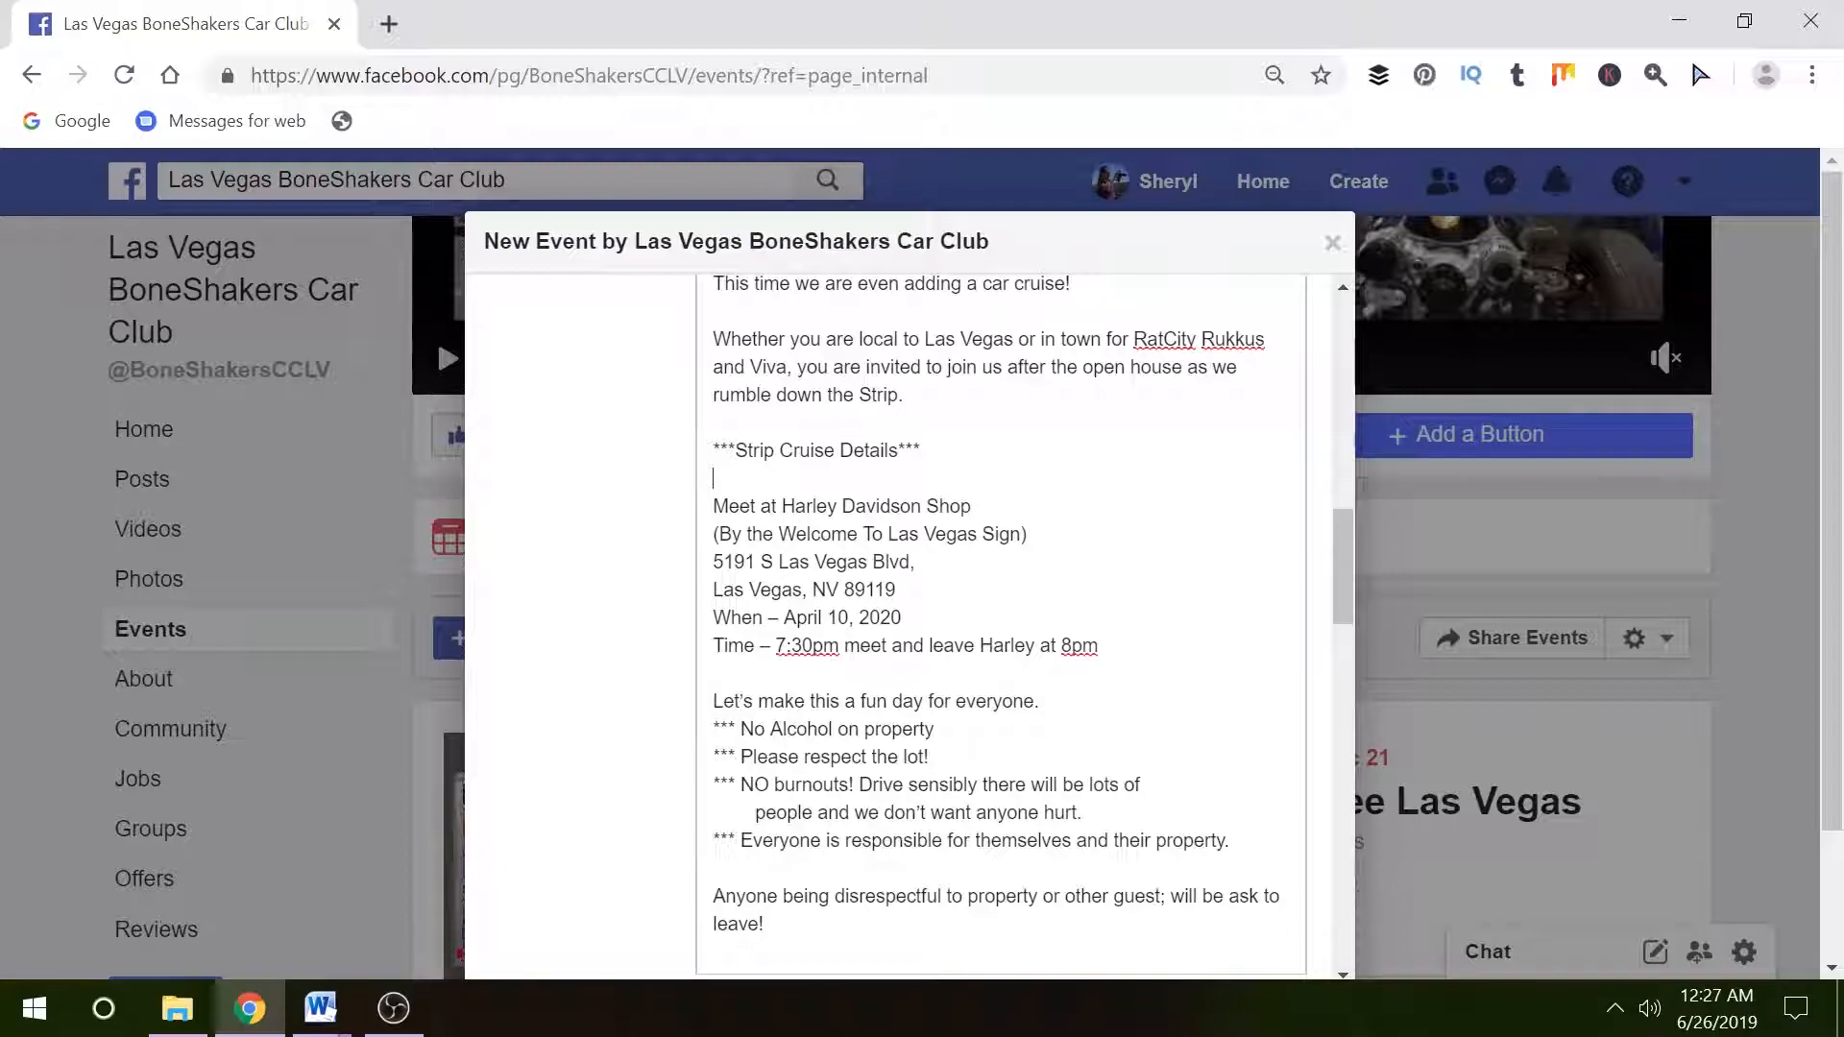
pyautogui.scroll(4, 1001, 624)
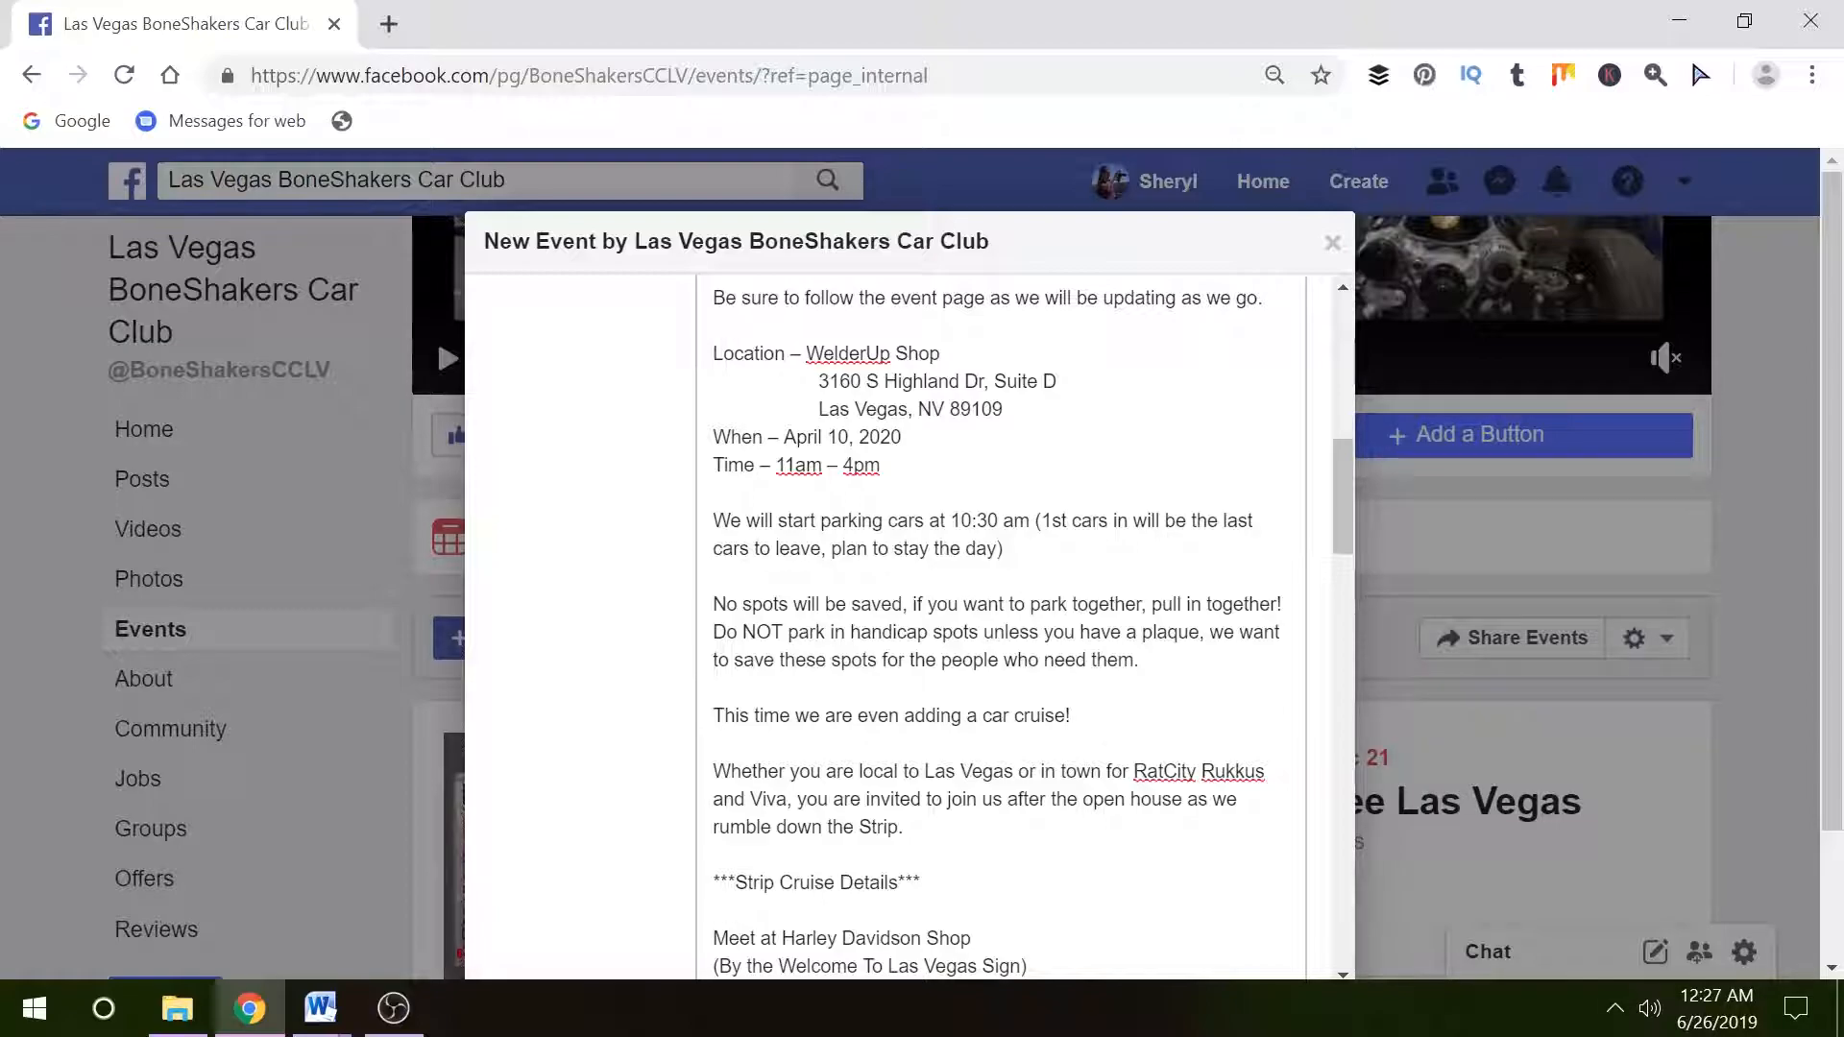
pyautogui.scroll(-5, 1001, 625)
pyautogui.scroll(-3, 1000, 625)
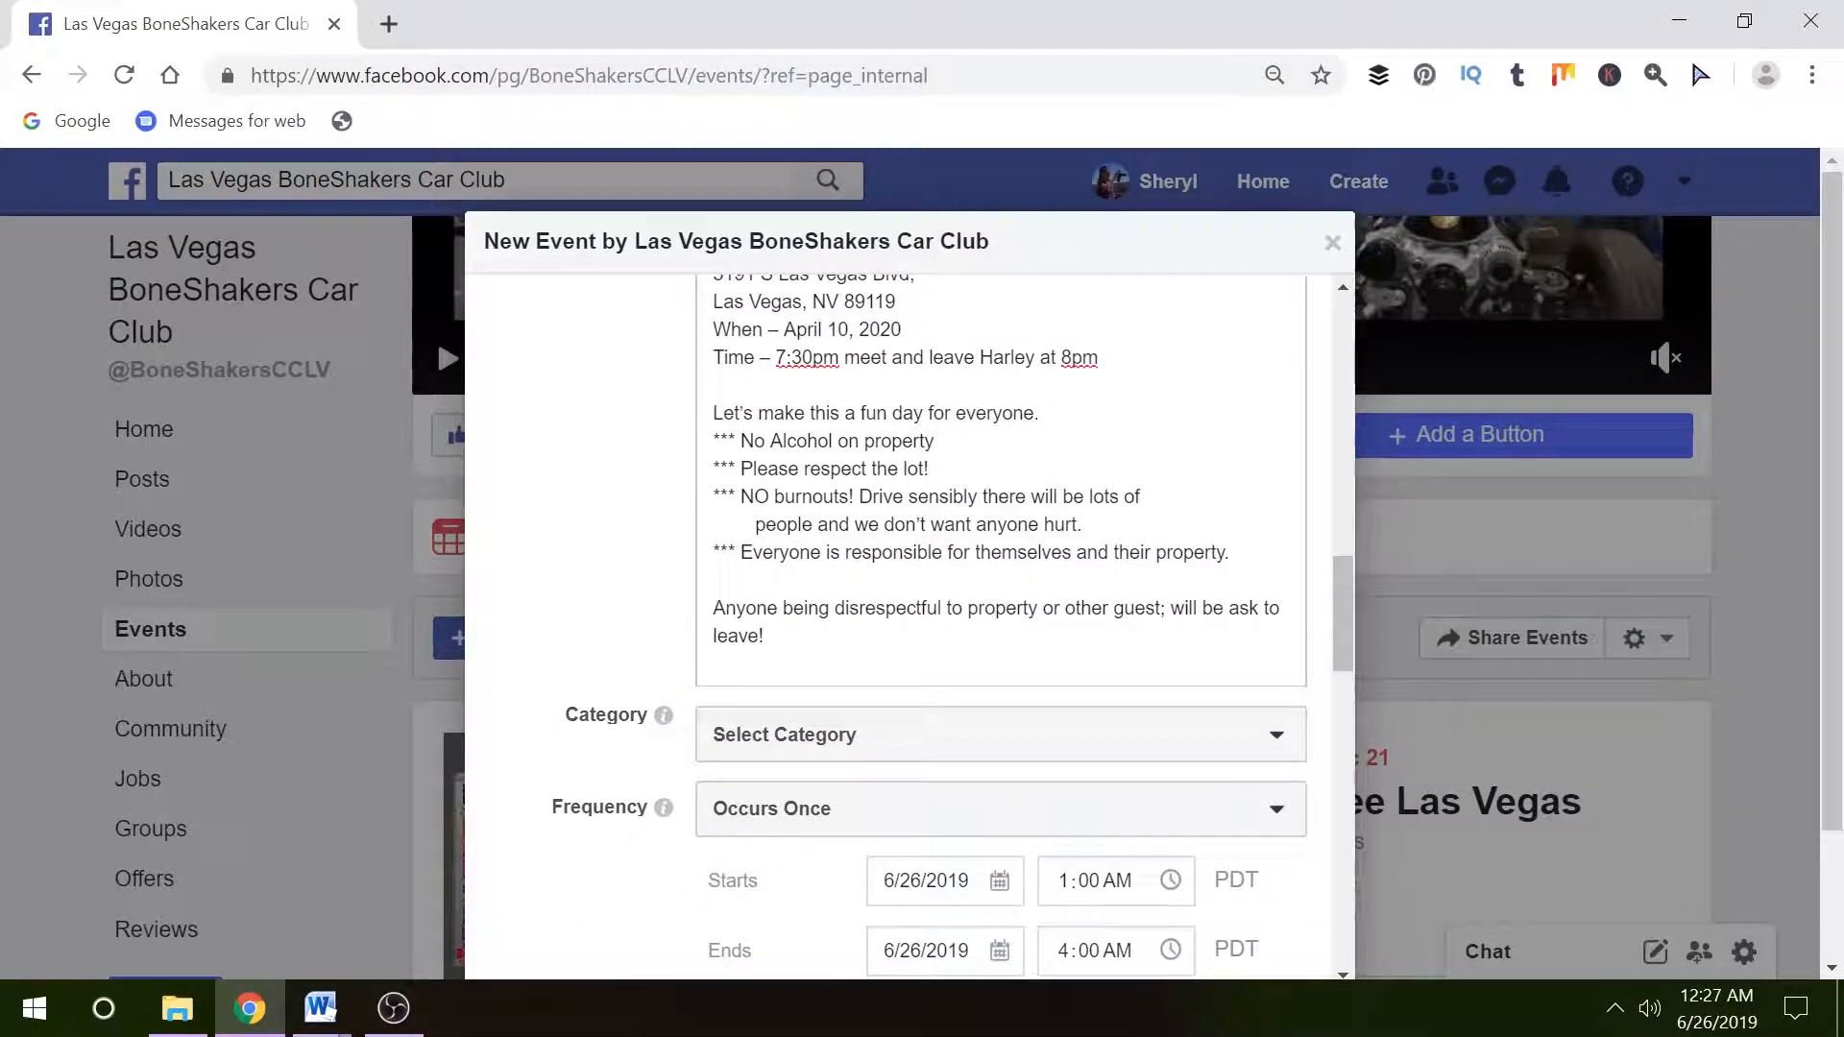
# Set the event category to Other, check the frequency choices and keep Occurs Once.
pyautogui.scroll(-2, 1095, 619)
pyautogui.click(1106, 613)
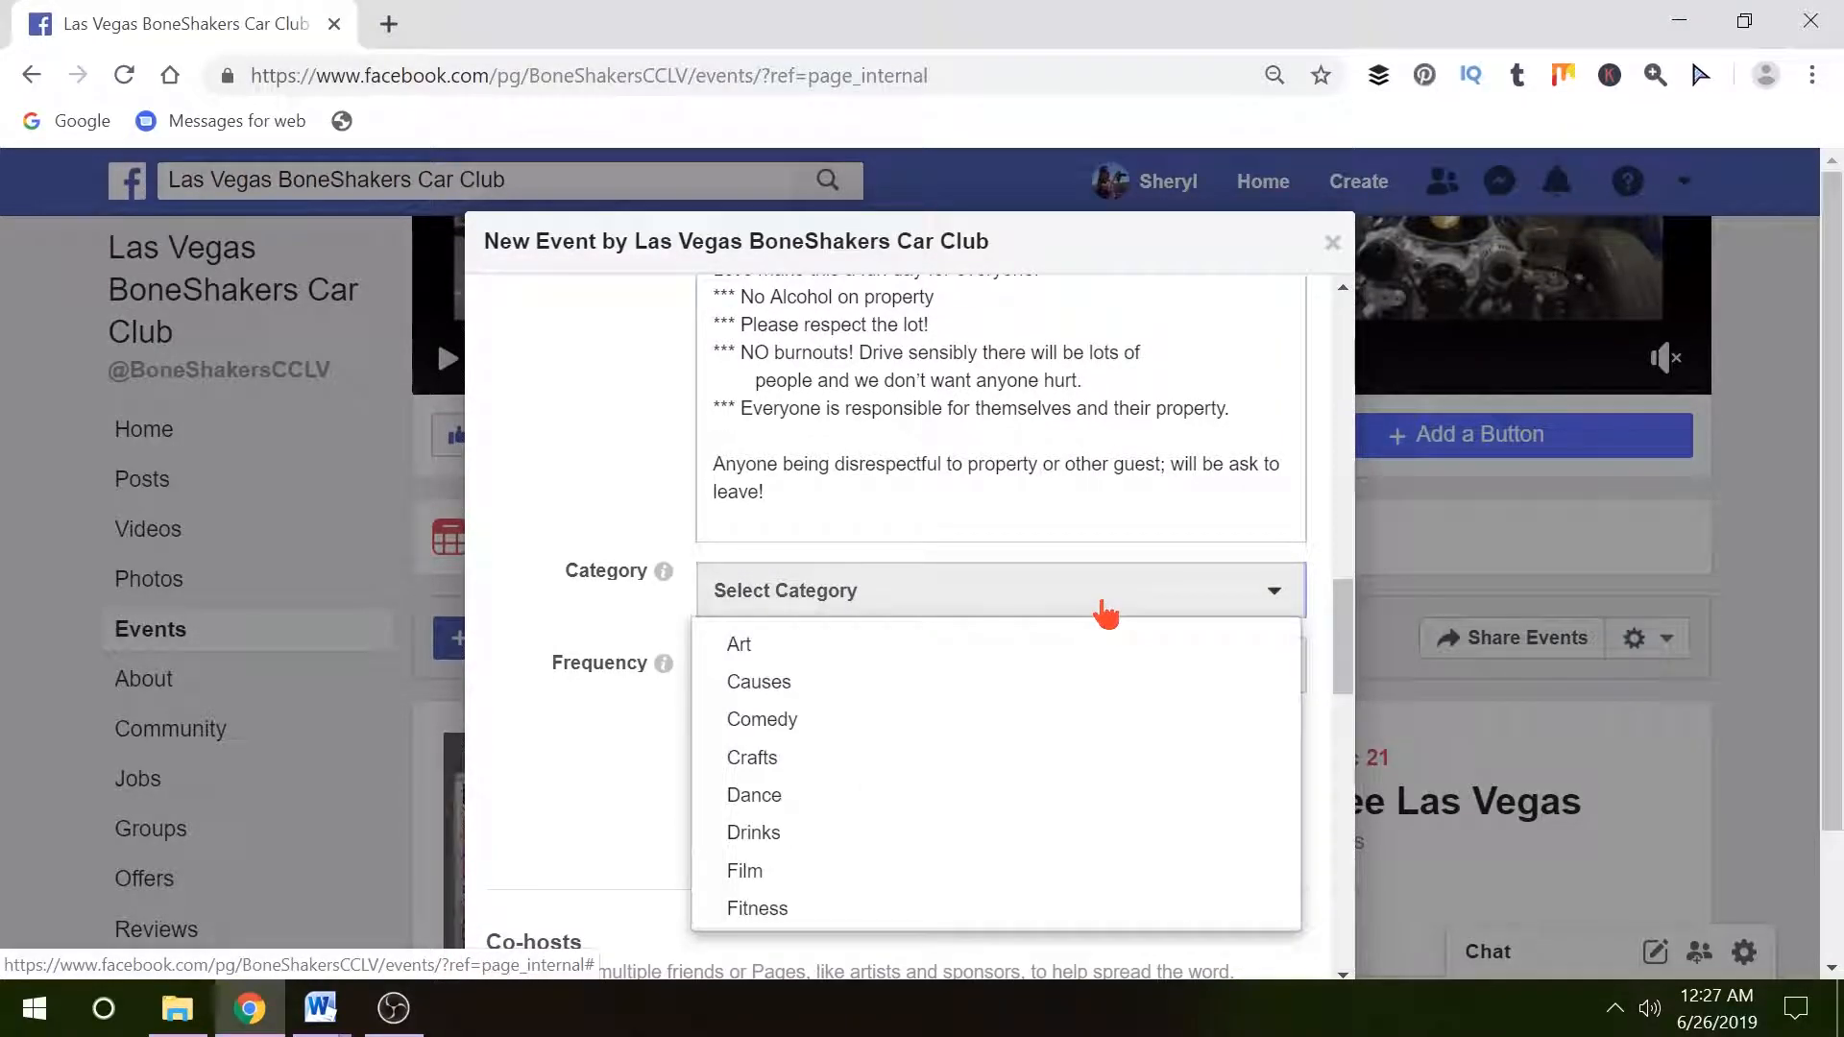
pyautogui.scroll(-2, 1051, 689)
pyautogui.scroll(-3, 1052, 689)
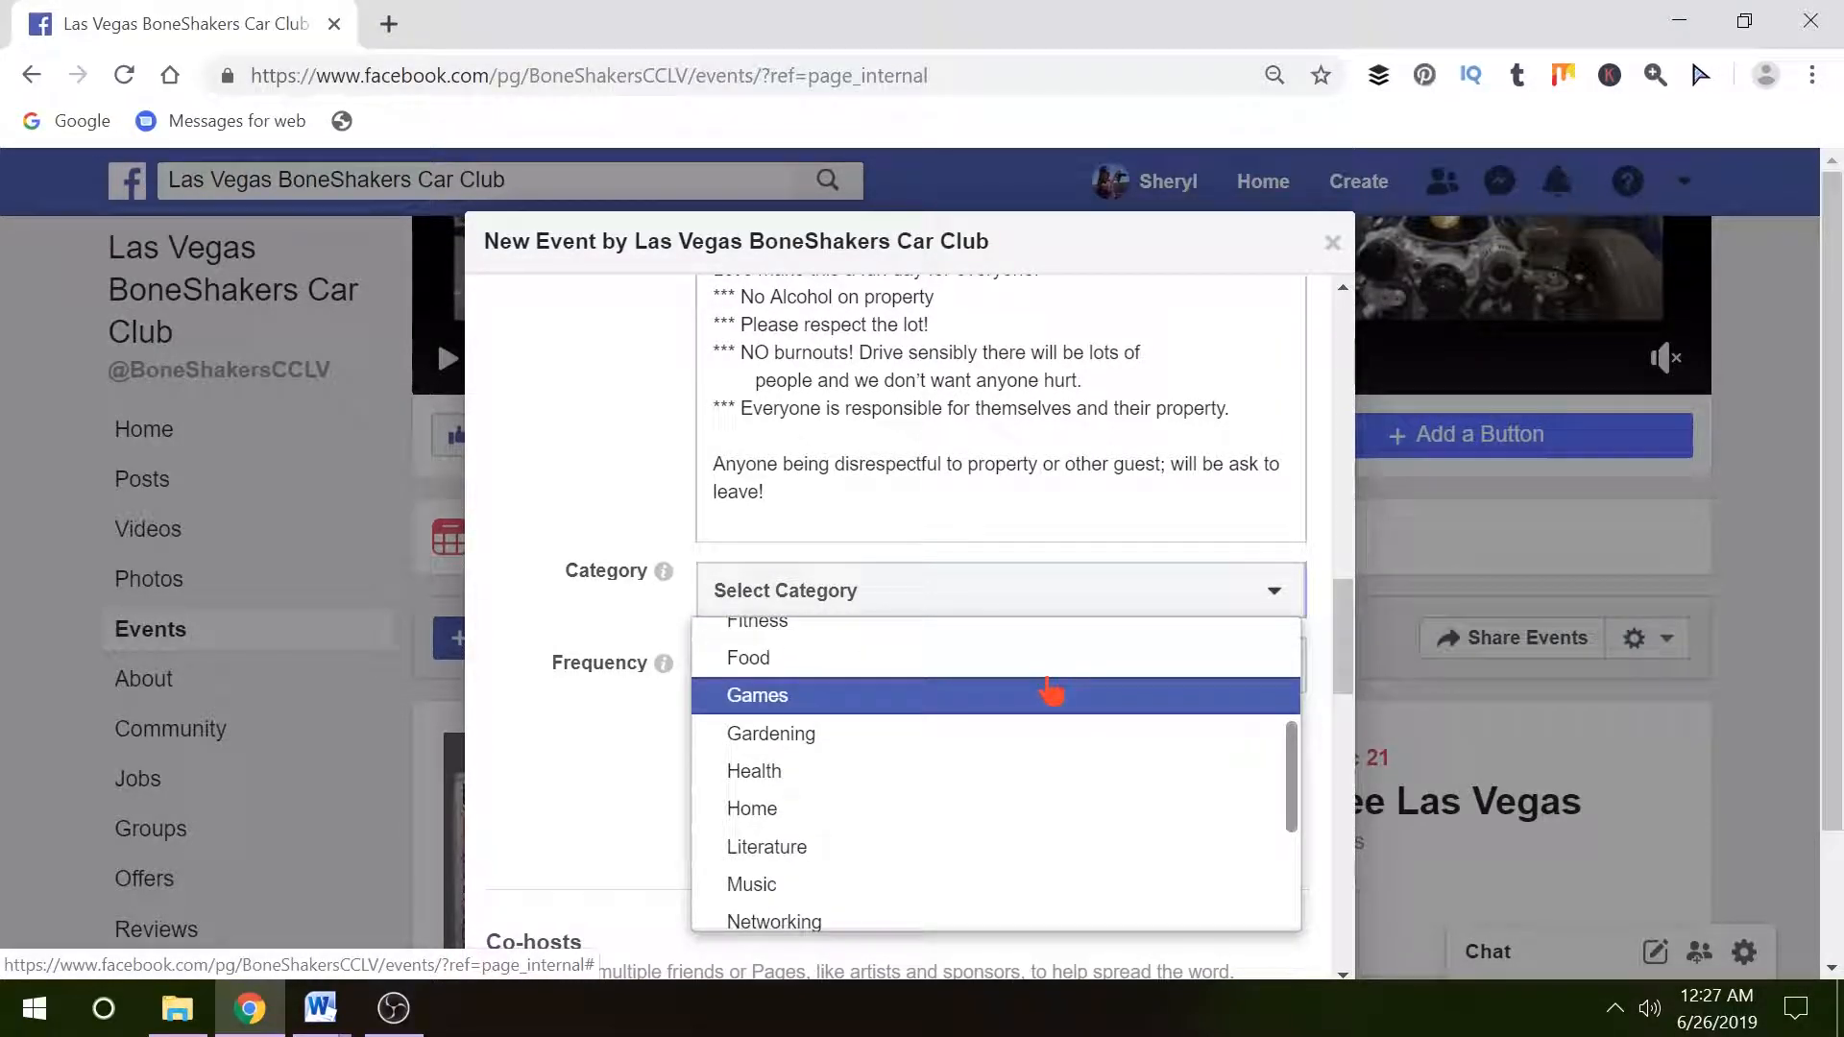
pyautogui.scroll(-3, 1055, 689)
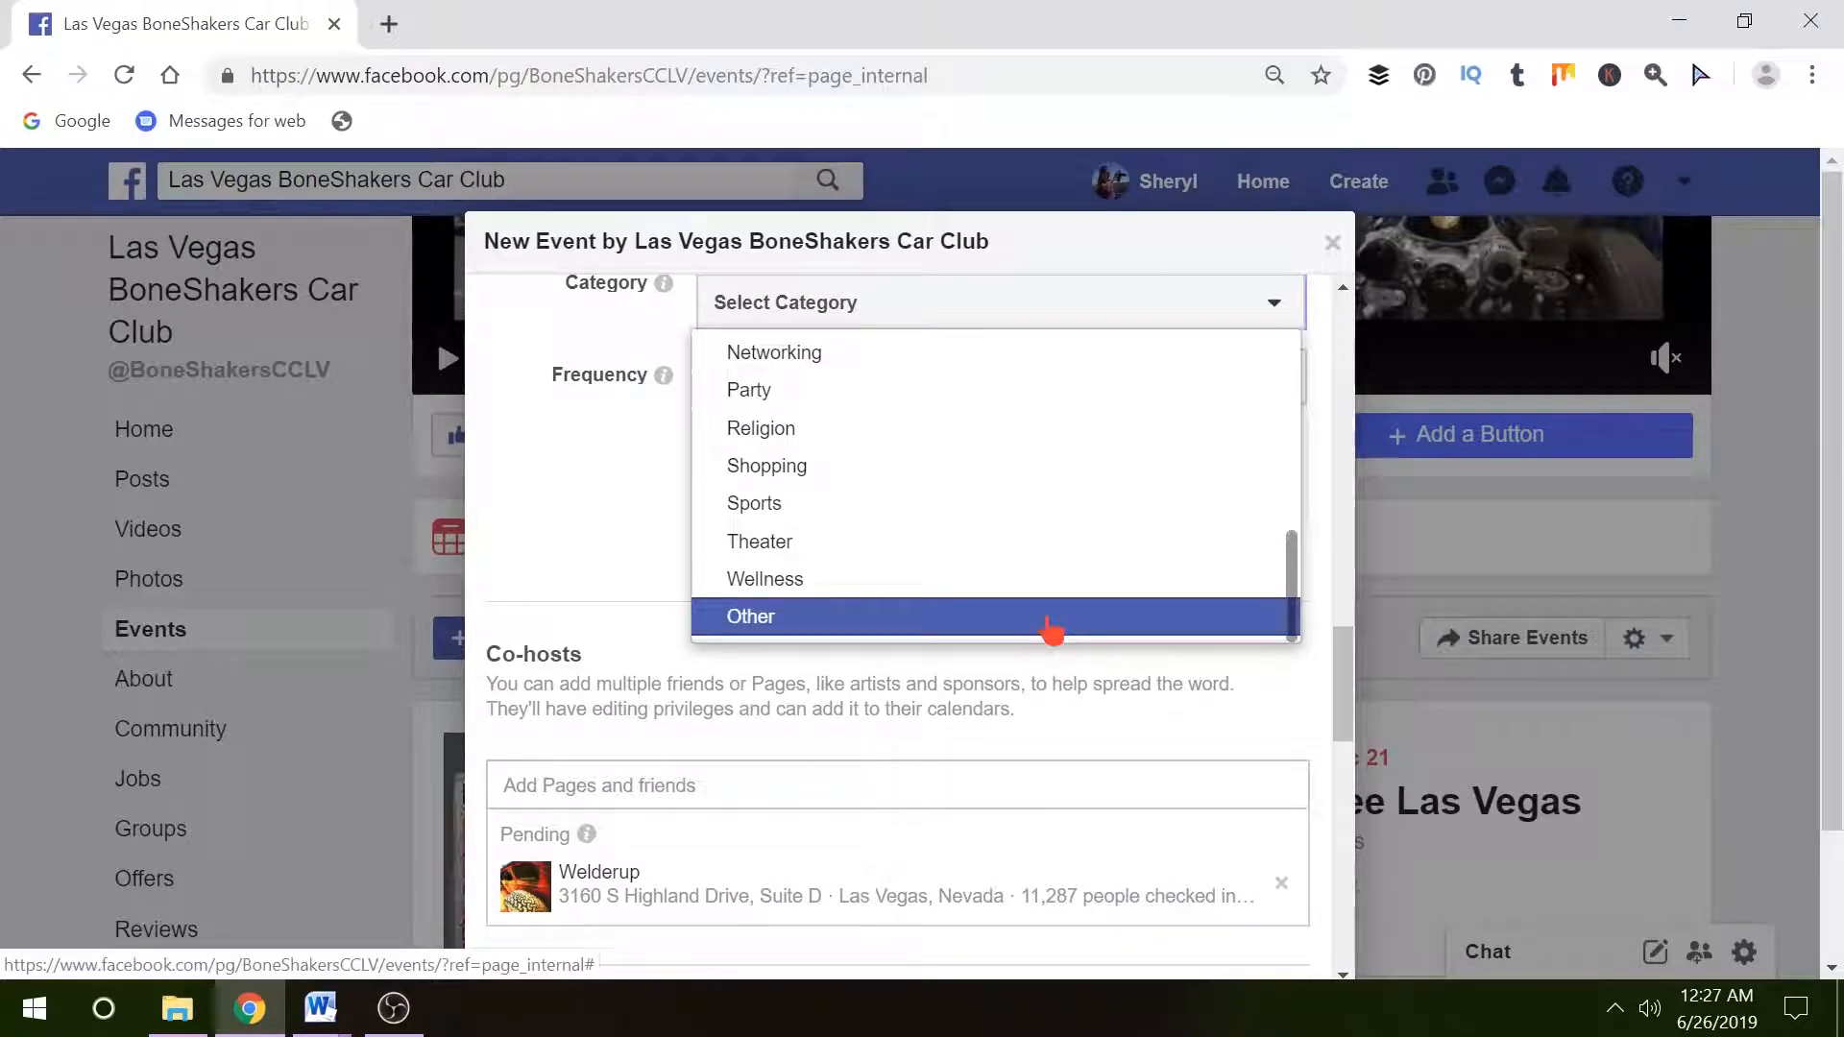
pyautogui.click(1050, 619)
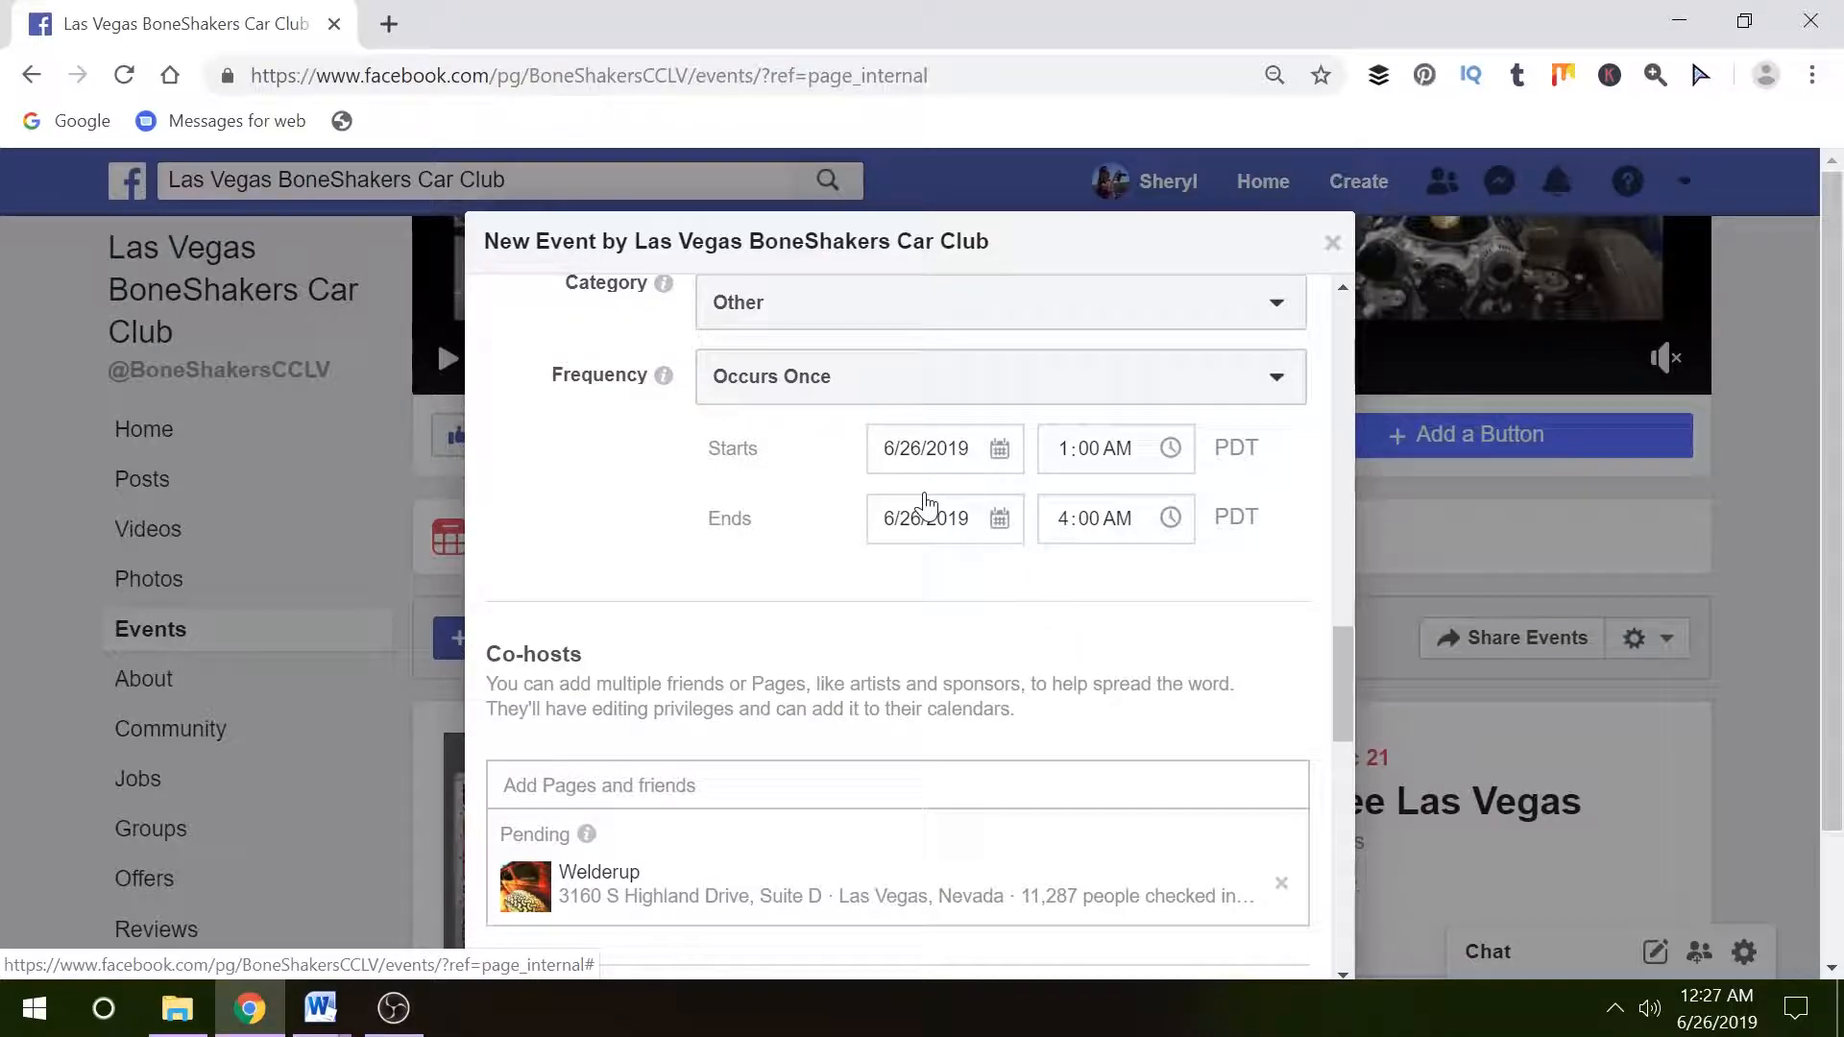
pyautogui.click(823, 403)
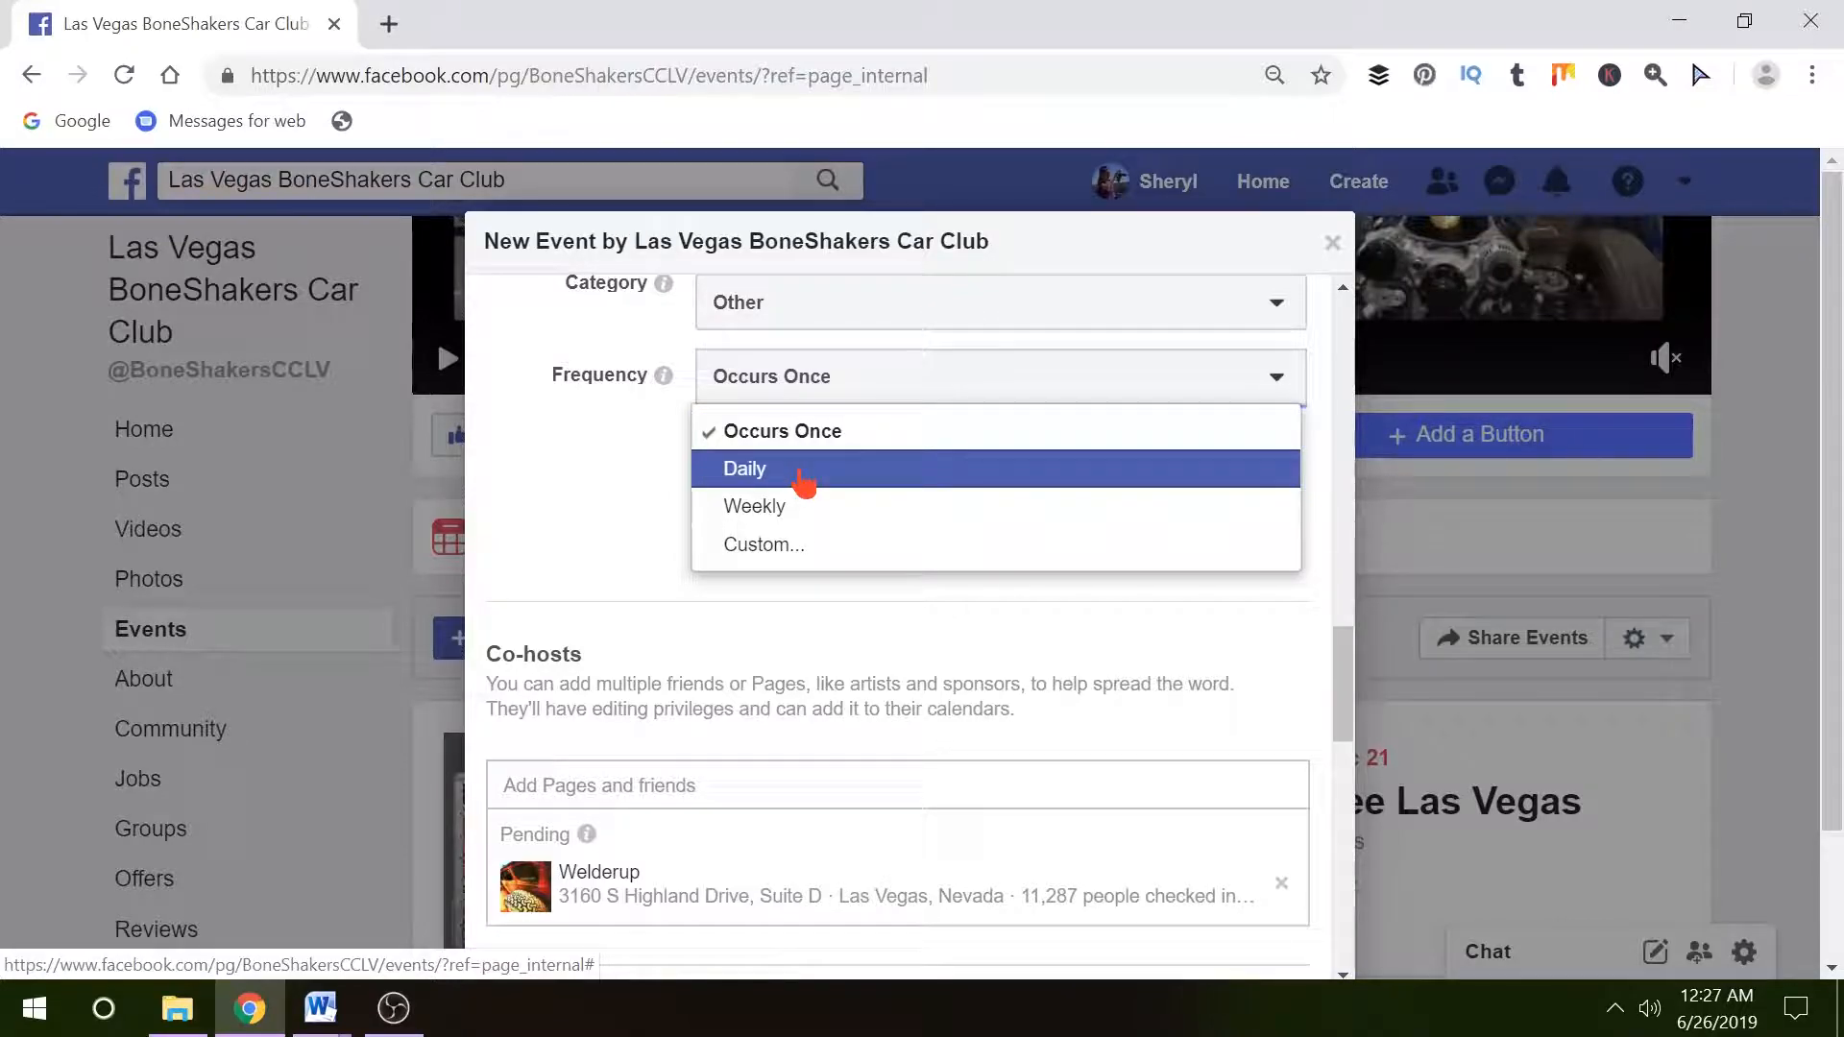
pyautogui.click(601, 451)
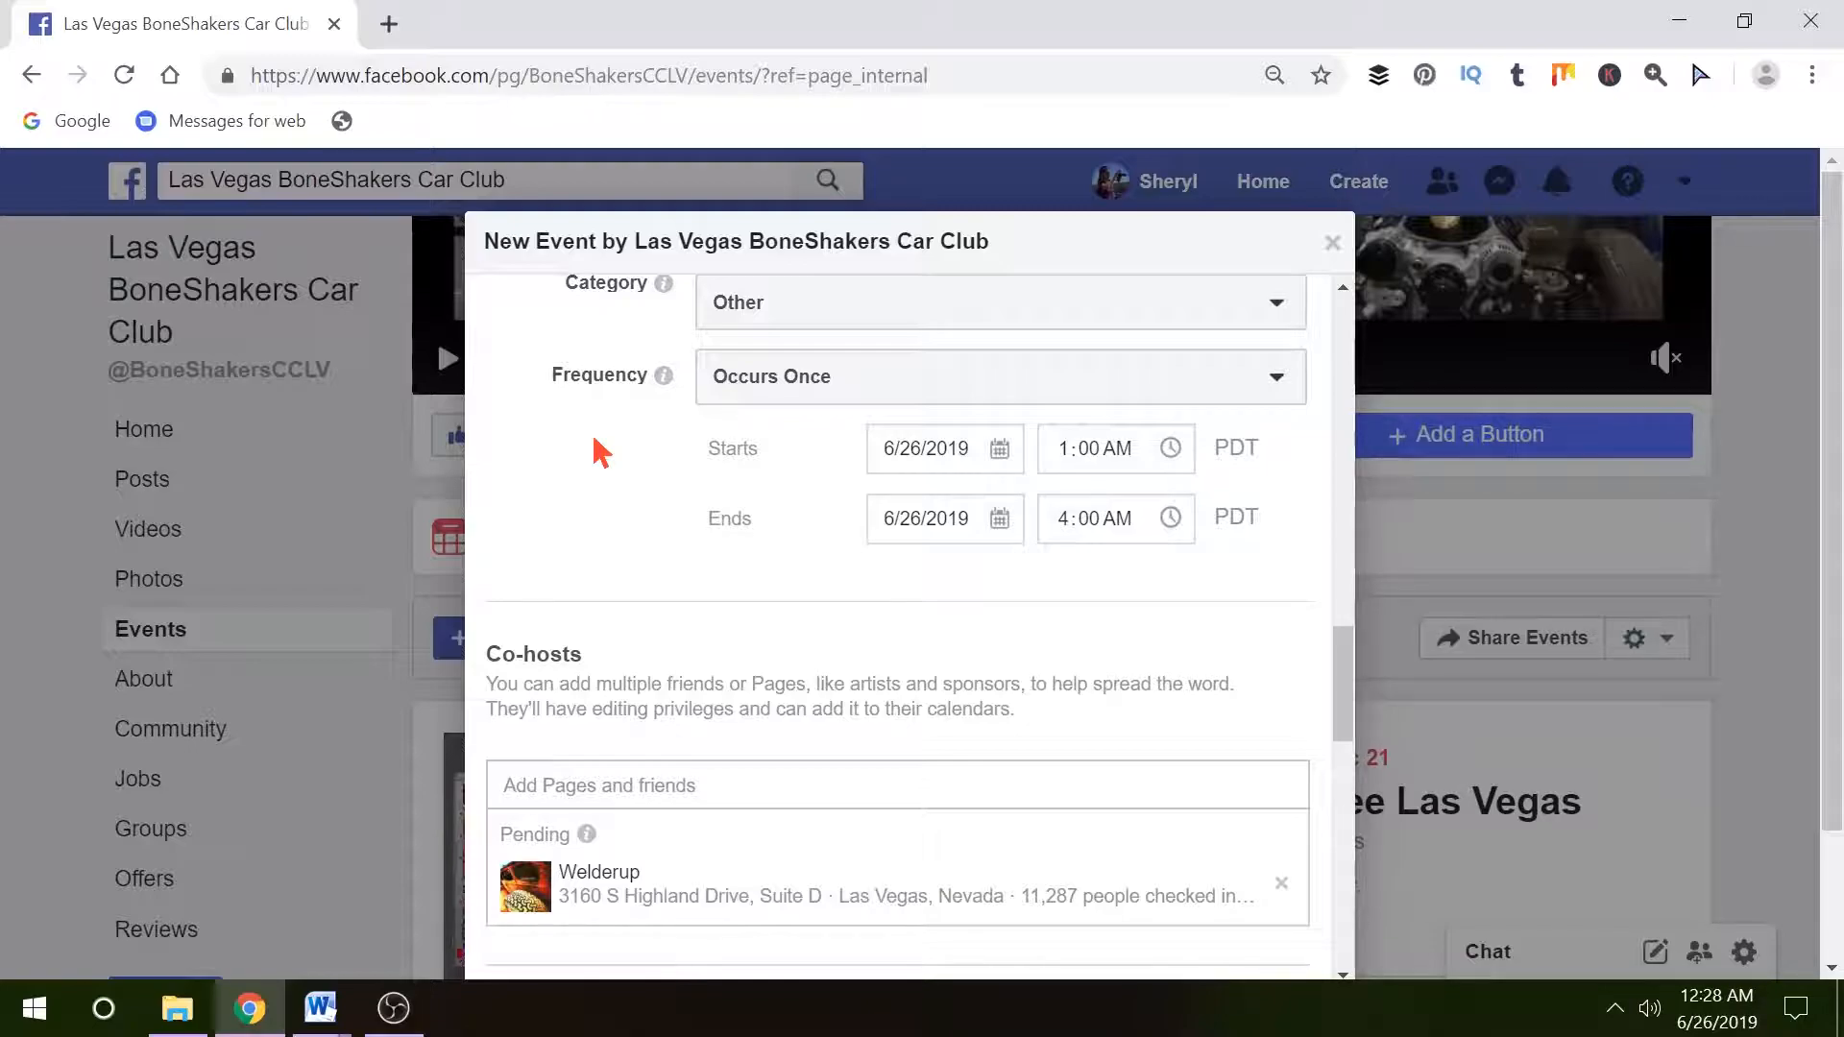
# Set both the start date and the end date of the event to April 10, 2020.
pyautogui.click(1000, 452)
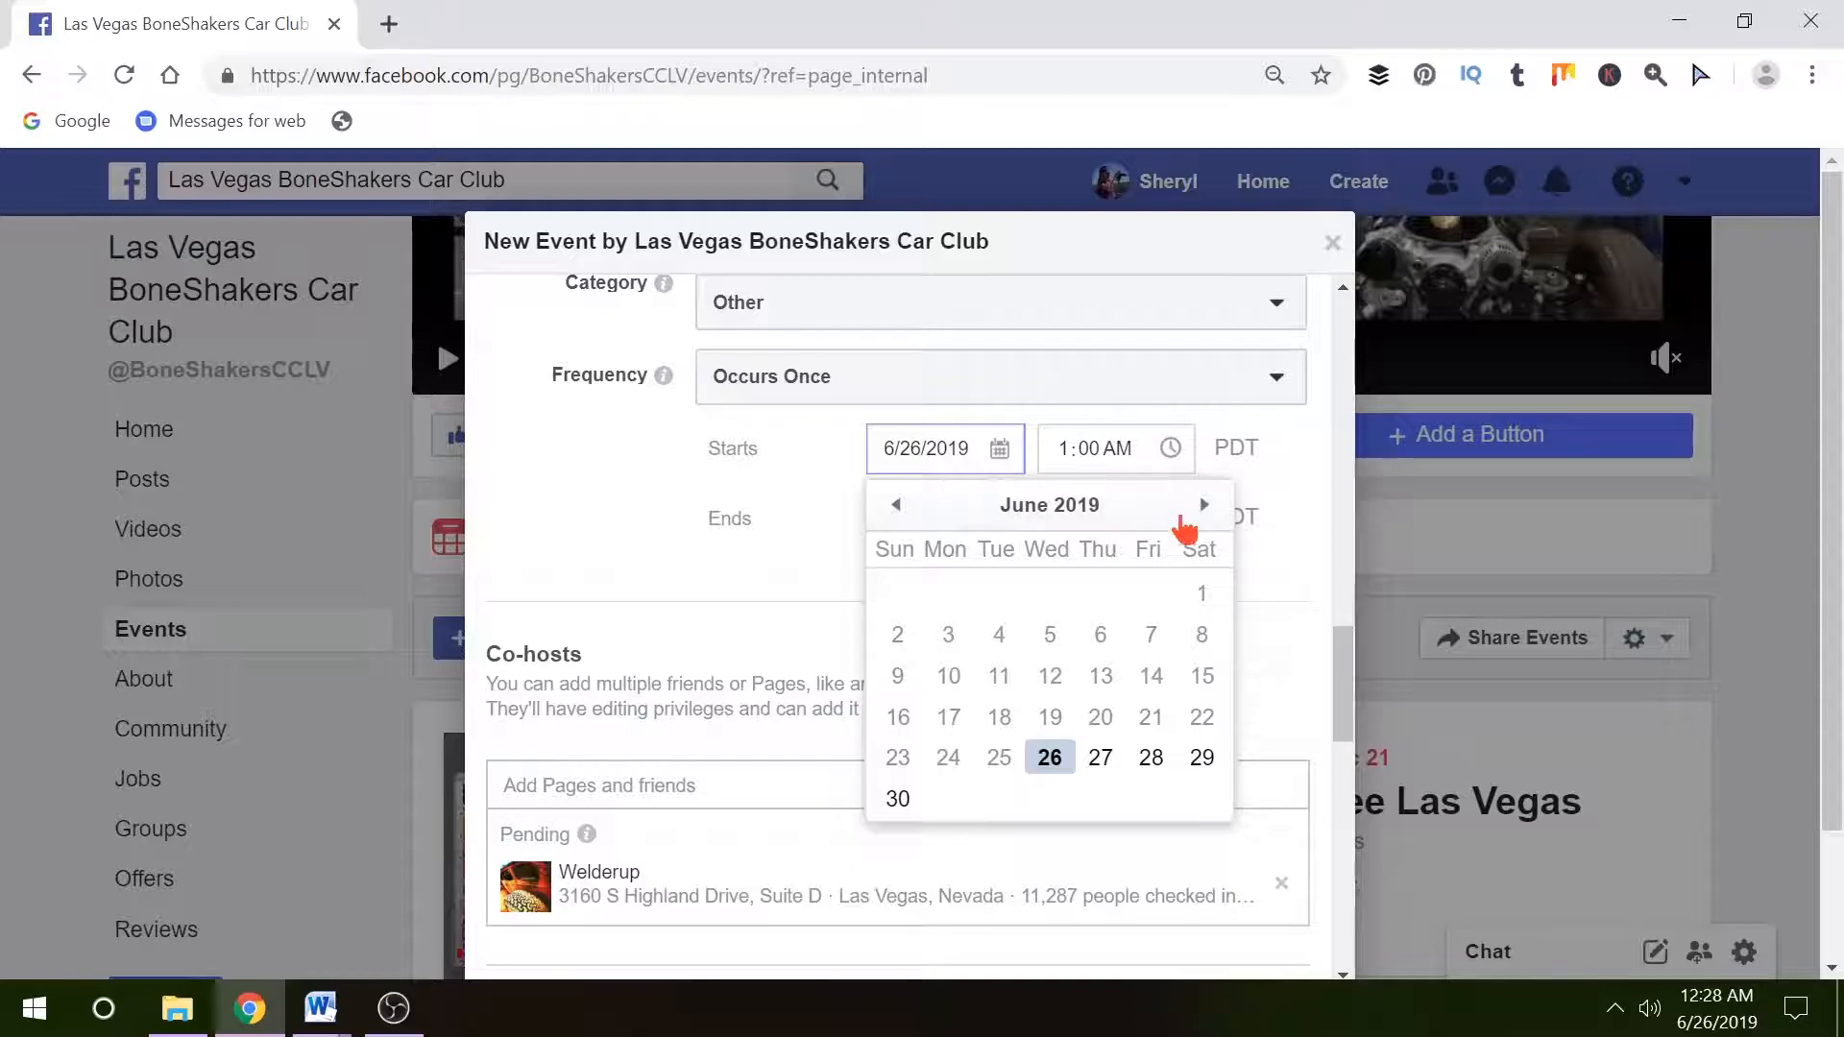
pyautogui.click(1200, 507)
pyautogui.click(1200, 508)
pyautogui.click(1200, 507)
pyautogui.click(1201, 507)
pyautogui.click(1200, 507)
pyautogui.click(1201, 507)
pyautogui.click(1201, 507)
pyautogui.click(1196, 513)
pyautogui.click(1196, 513)
pyautogui.click(1195, 513)
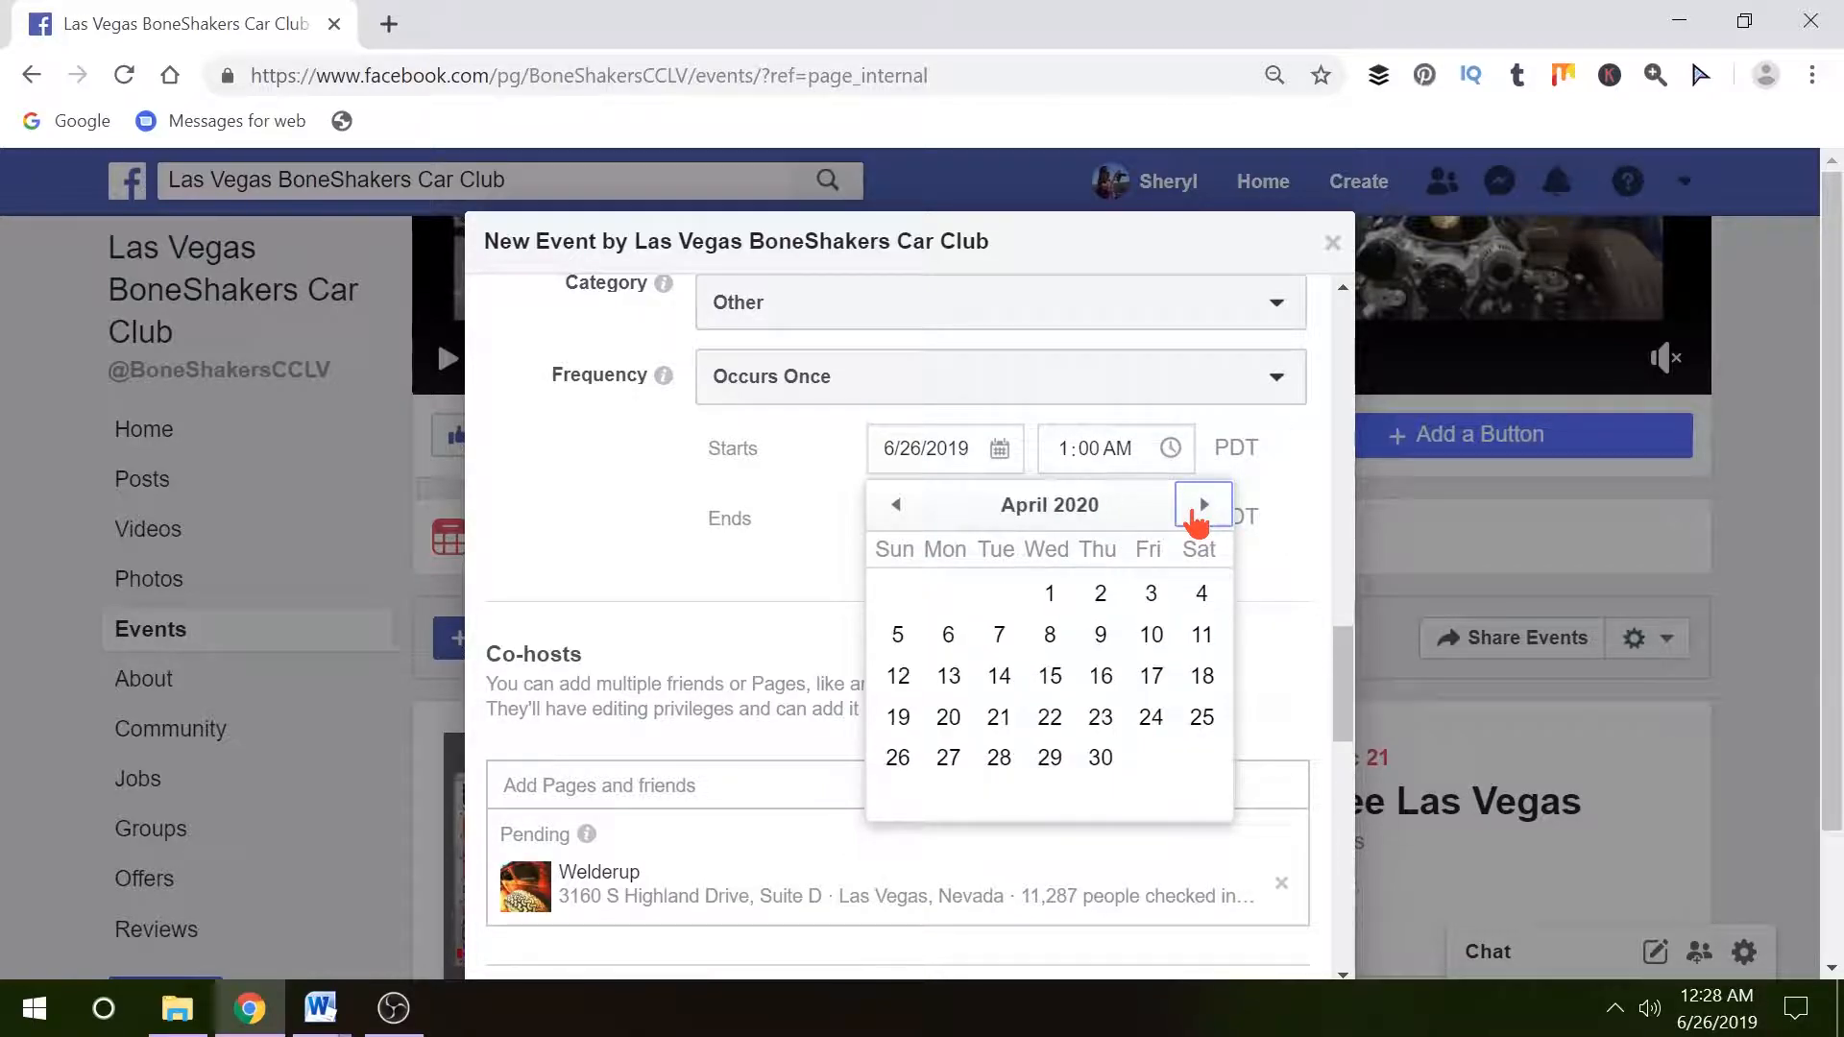
pyautogui.click(1151, 636)
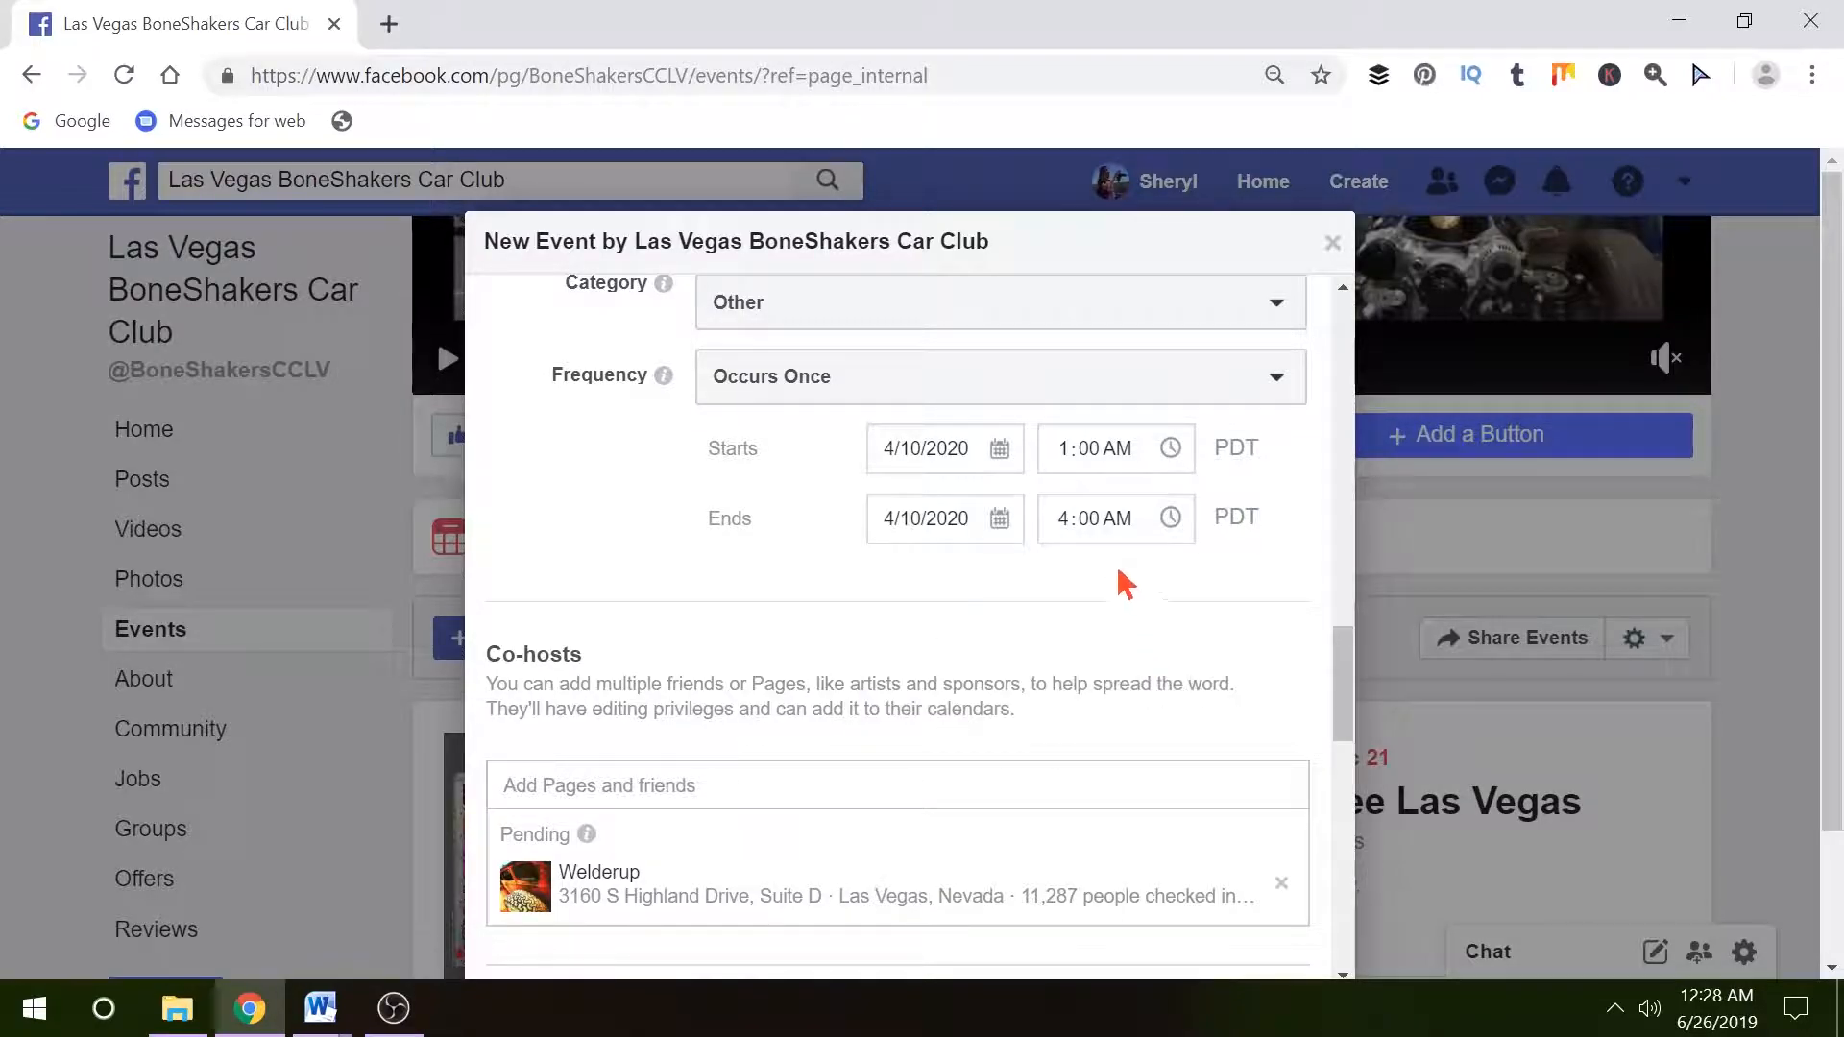
pyautogui.click(993, 523)
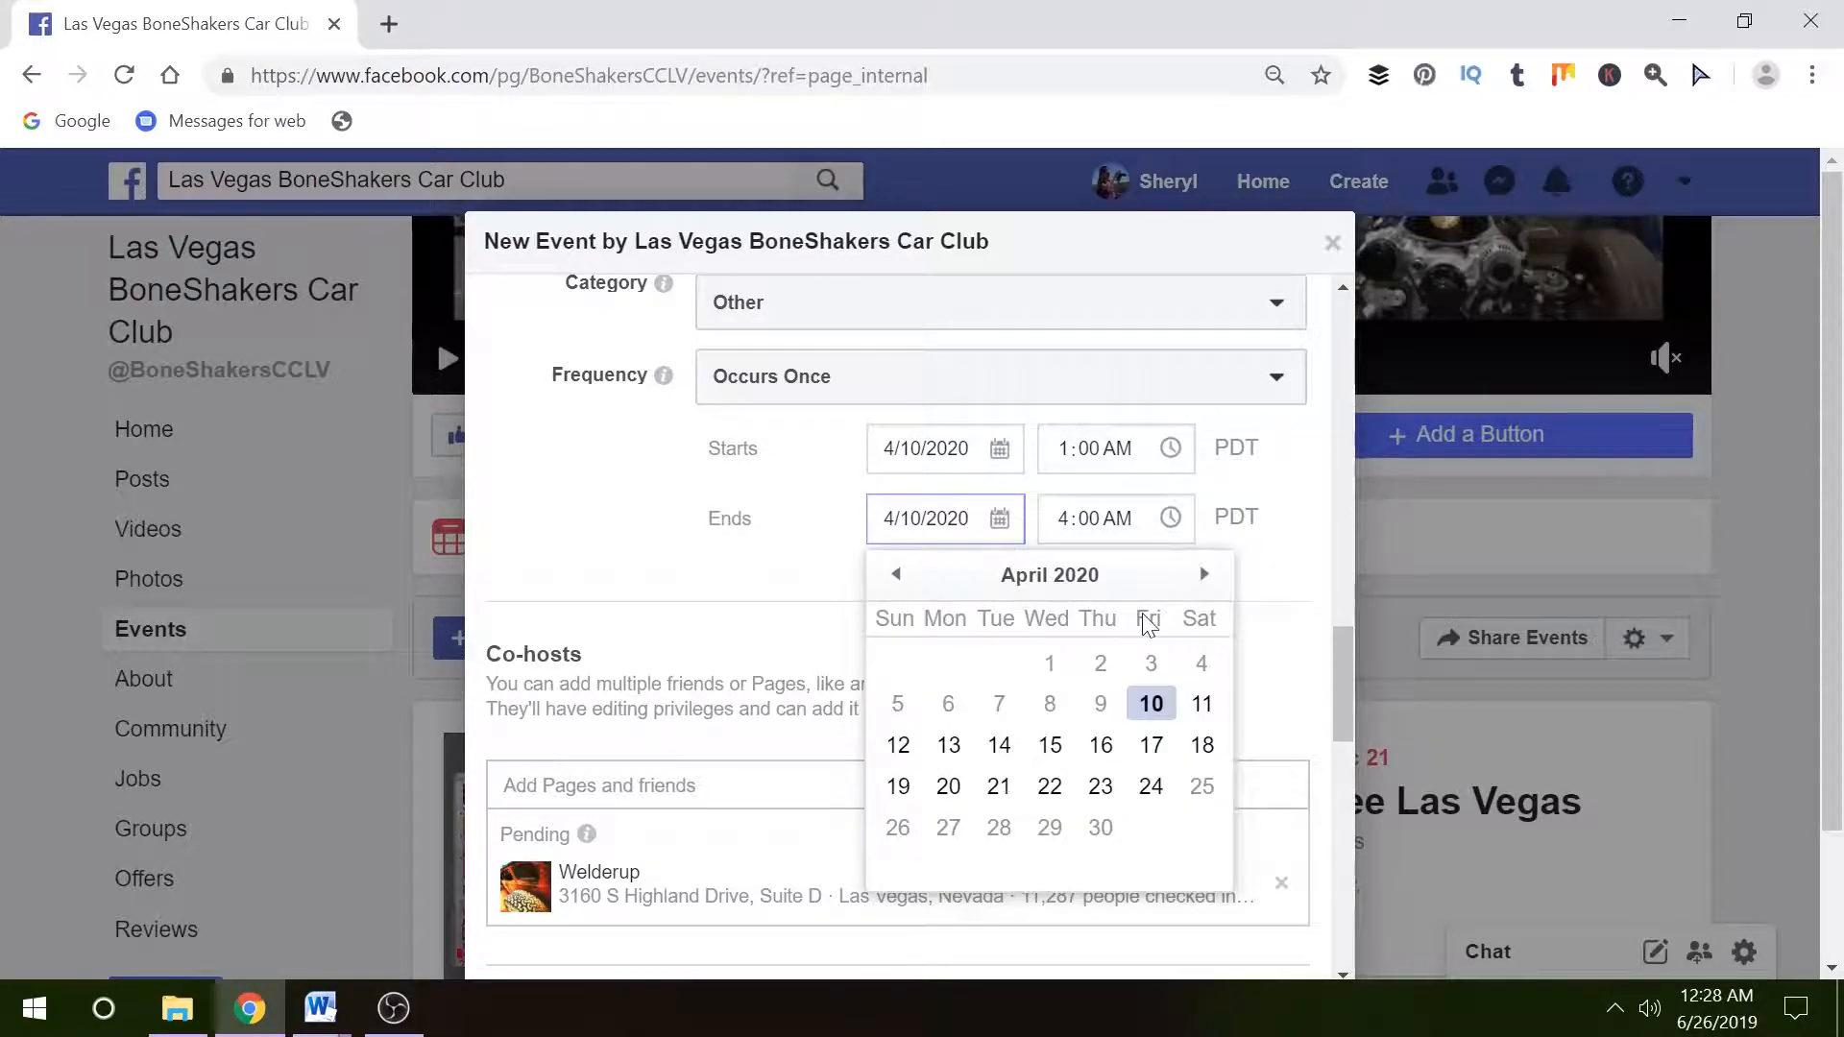
pyautogui.click(1150, 711)
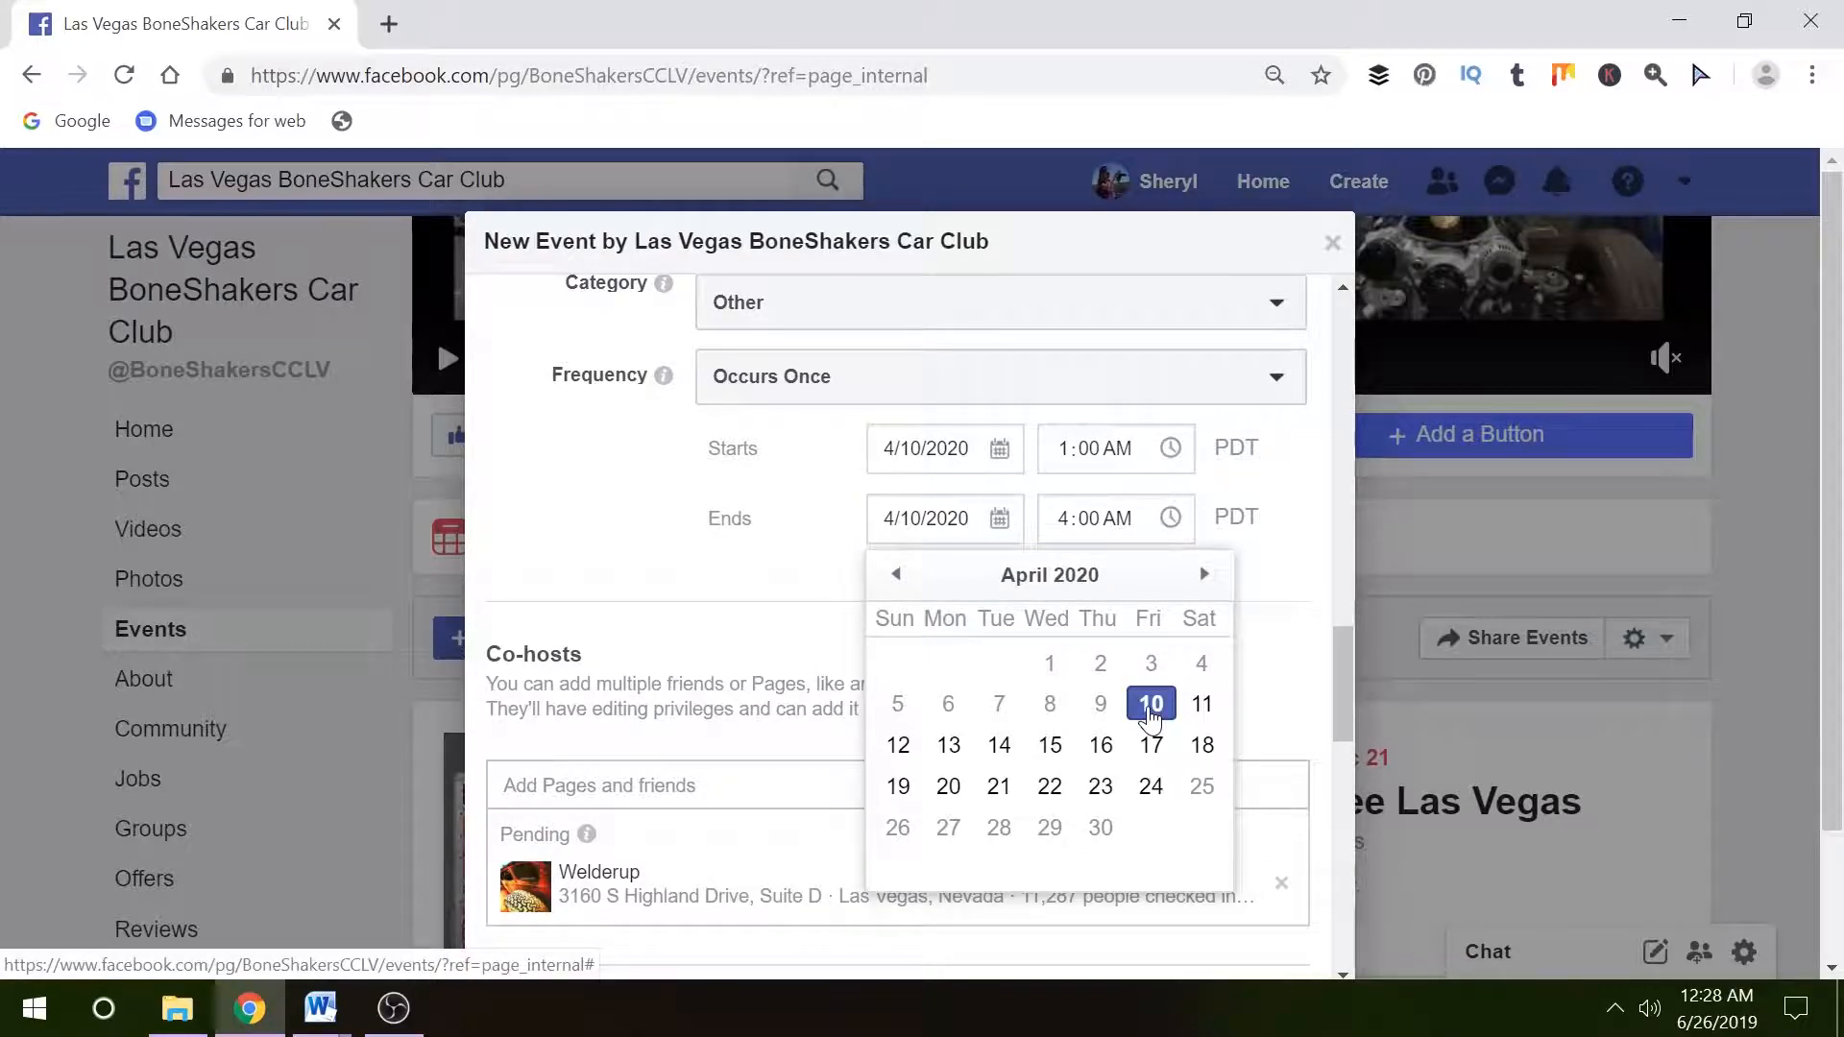
# Set the event's start time to 11:00 AM and its end time to 4:00 PM.
pyautogui.click(1069, 451)
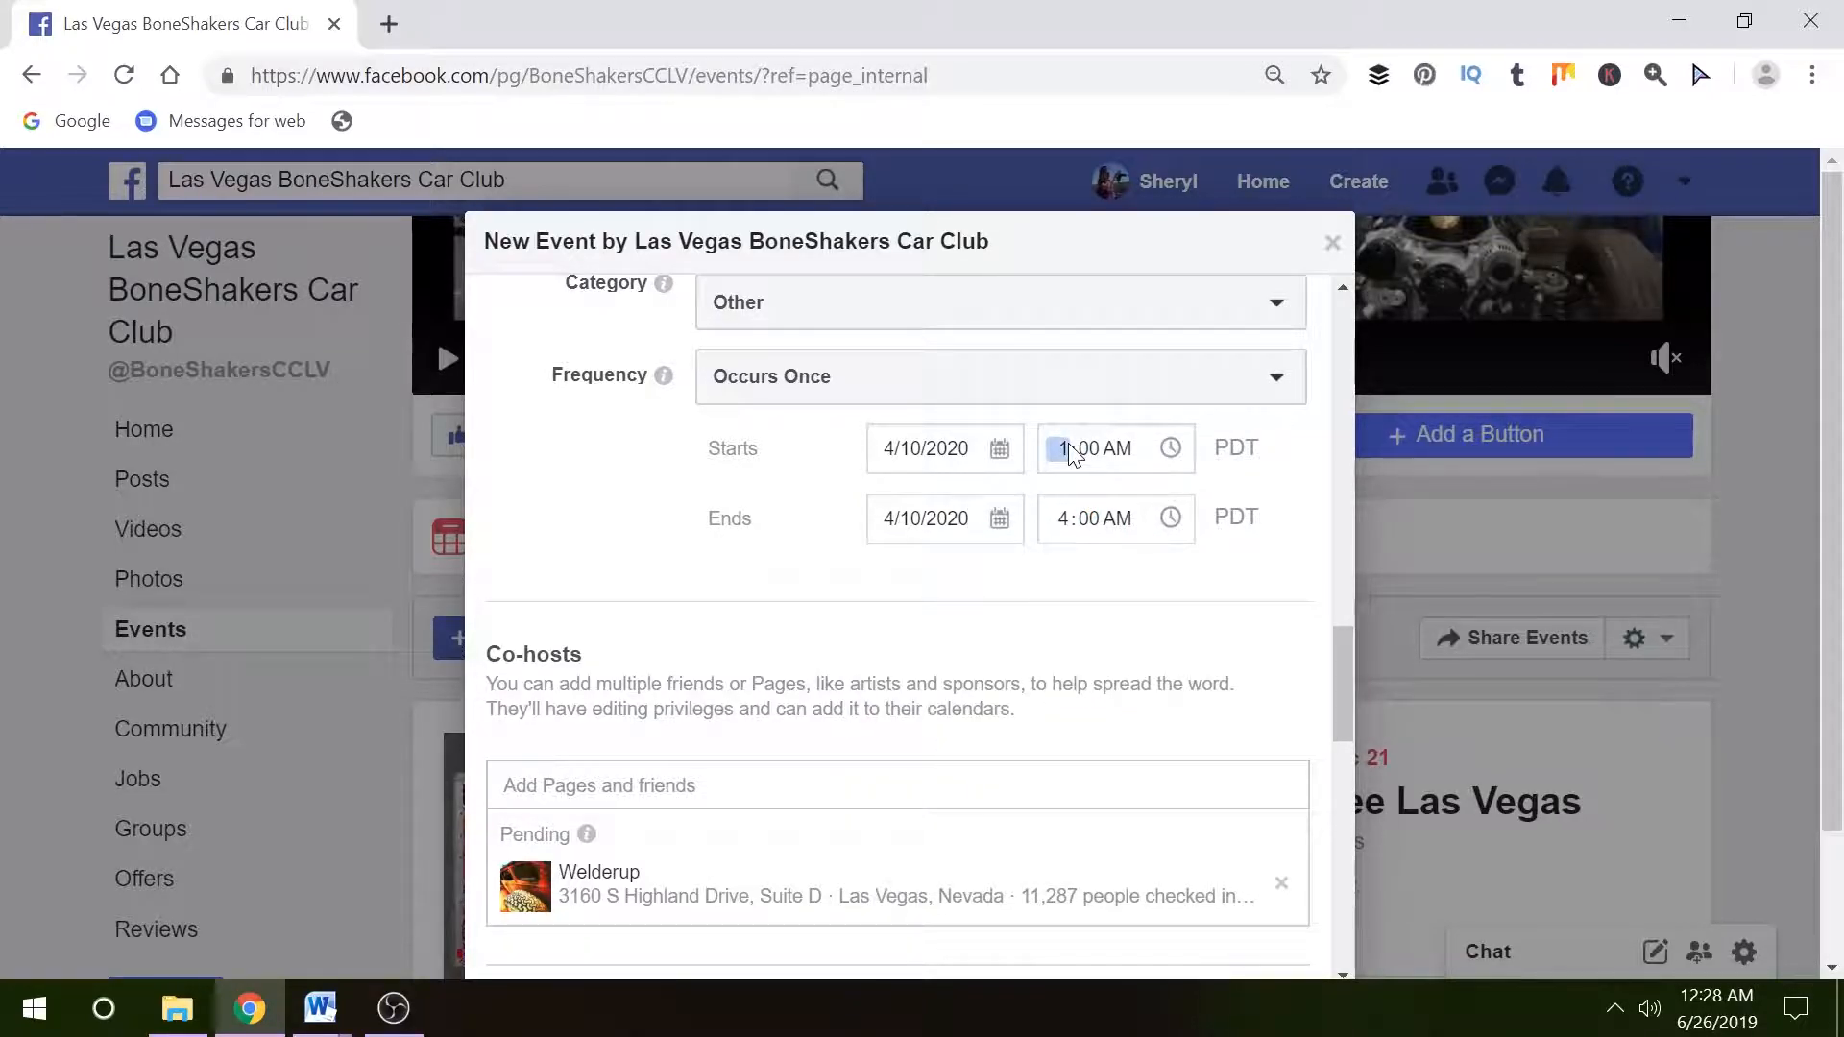
pyautogui.write('11')
pyautogui.write('1')
pyautogui.write('1')
pyautogui.click(1064, 519)
pyautogui.write('4')
# Add the Off The Jacks media page as another co-host of the event.
pyautogui.scroll(-3, 1074, 585)
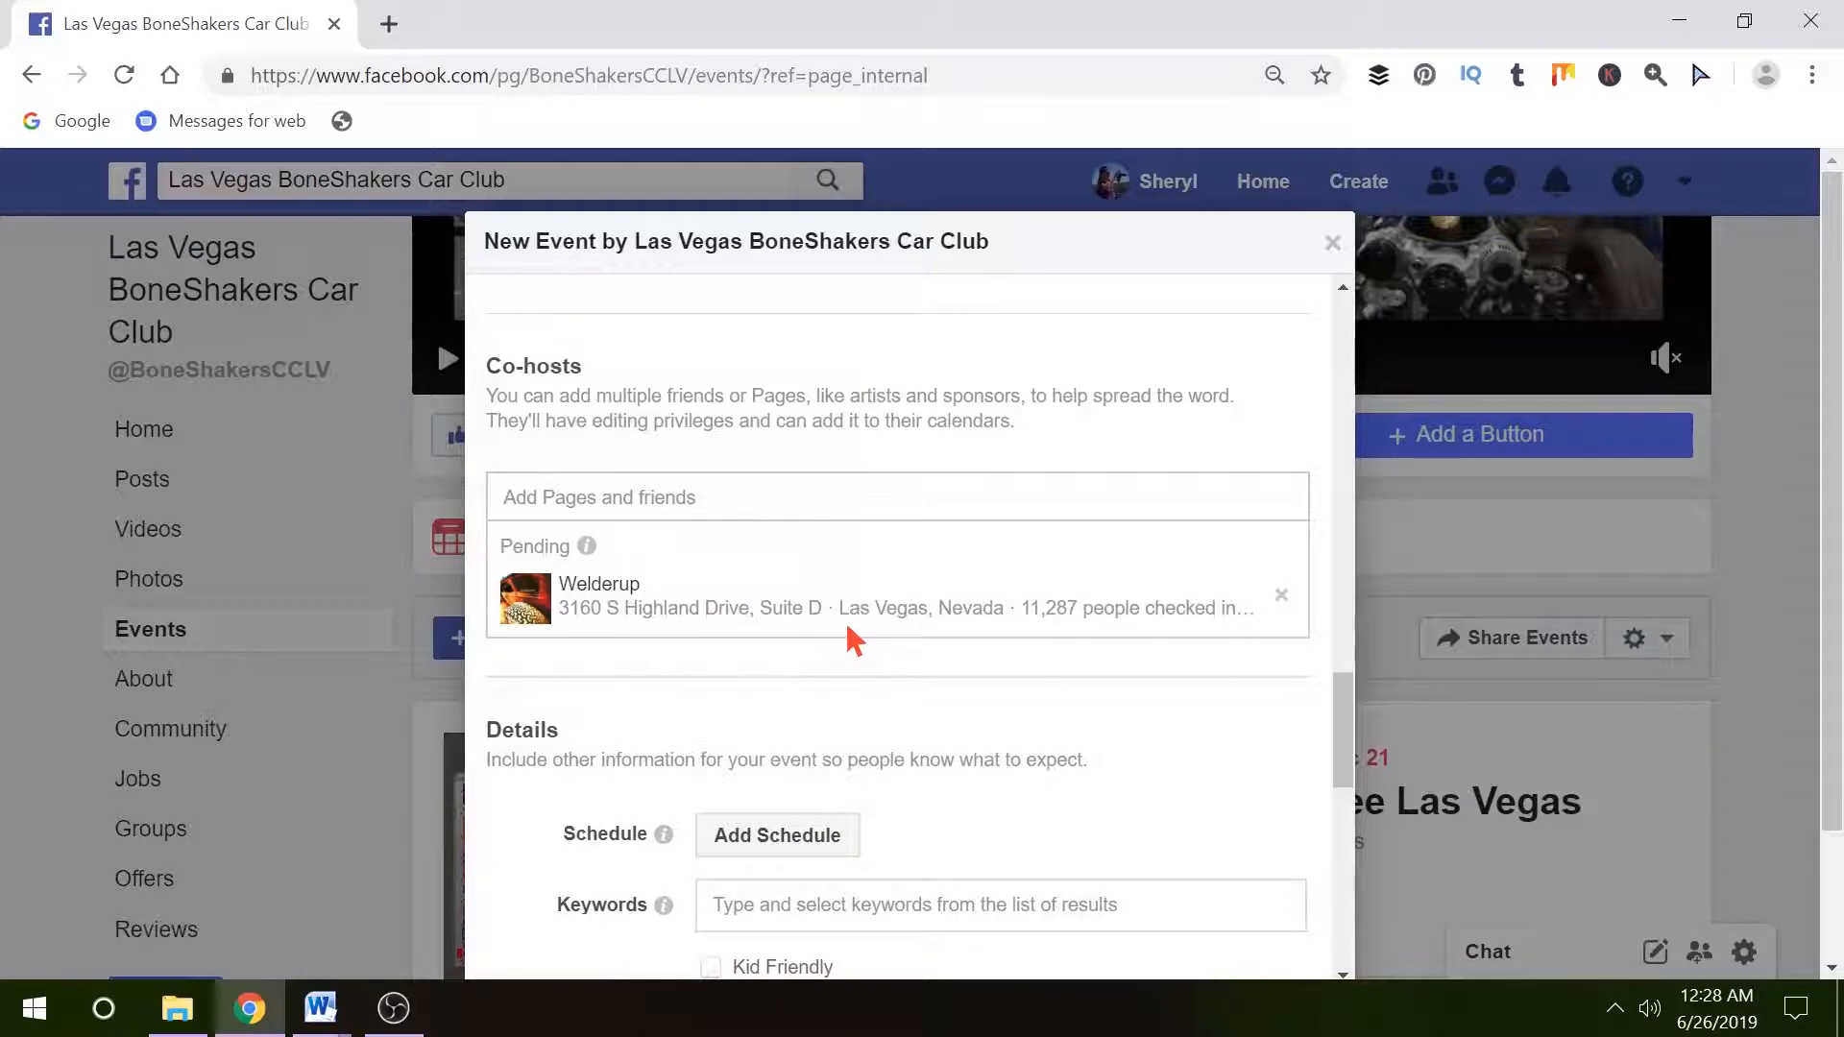
pyautogui.click(732, 496)
pyautogui.write('Off')
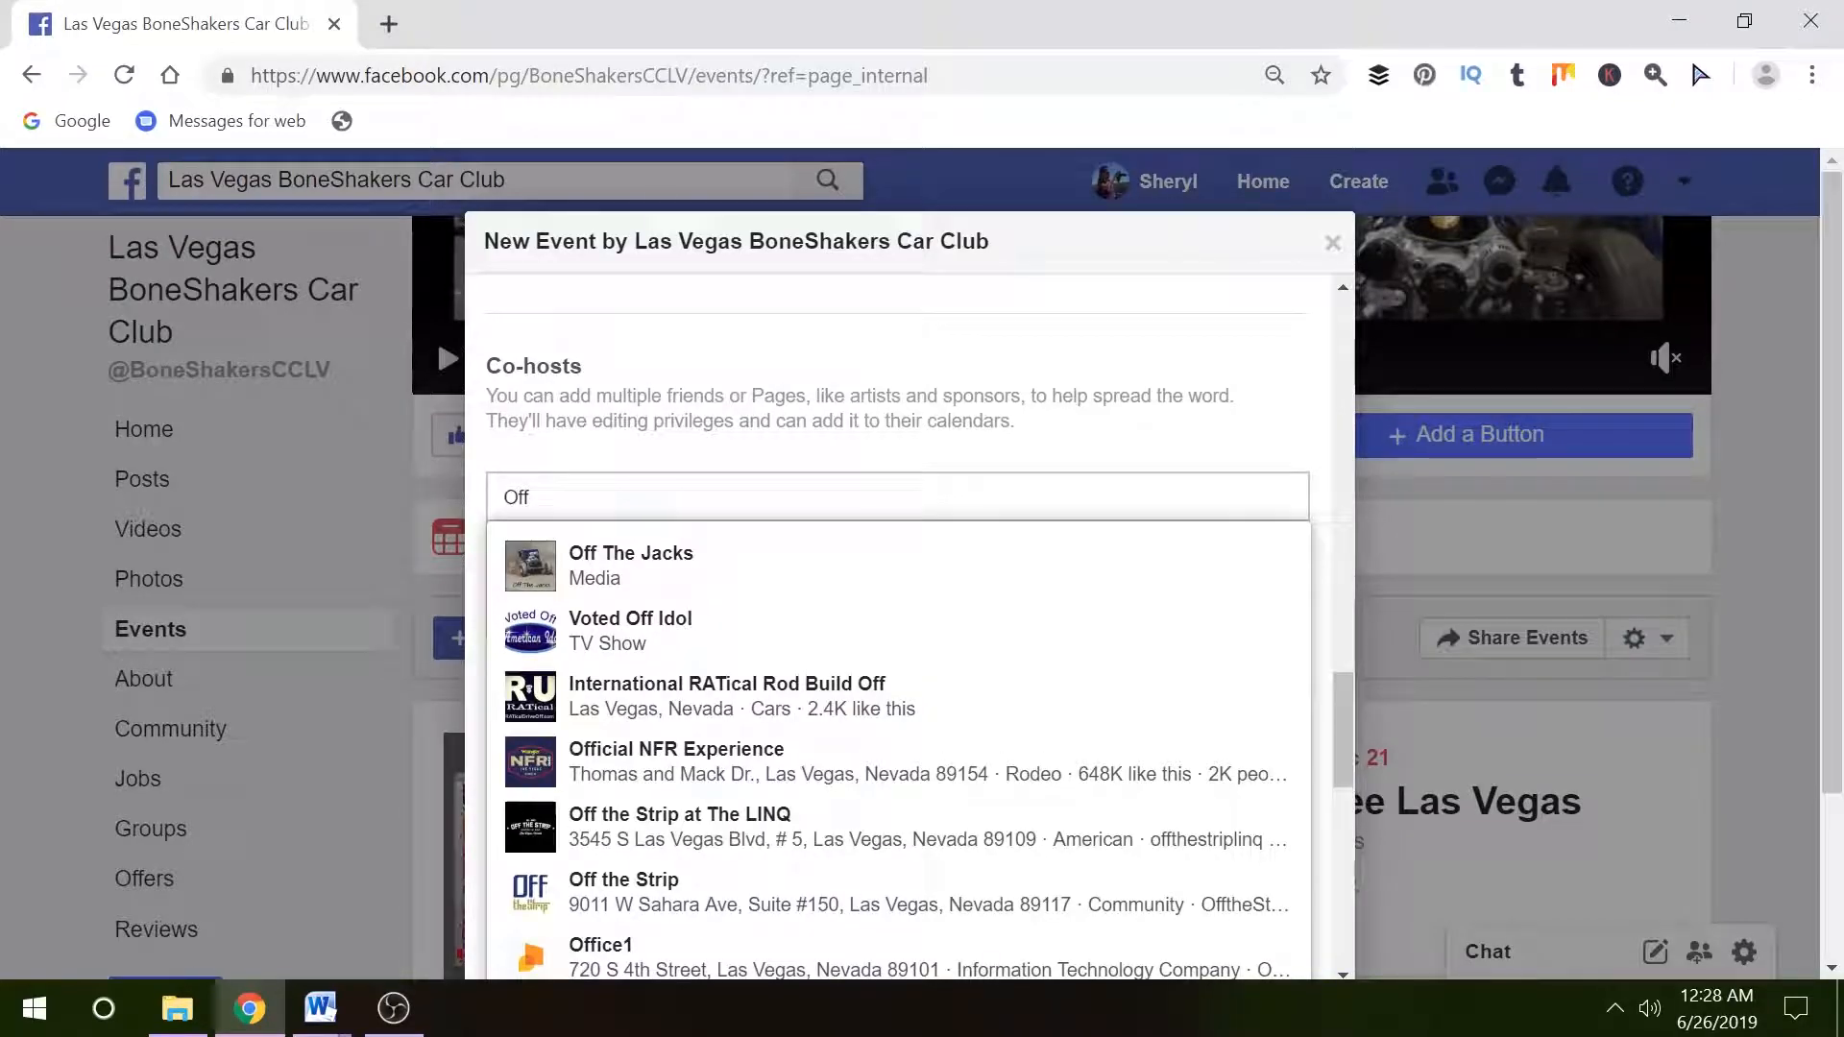
pyautogui.click(672, 571)
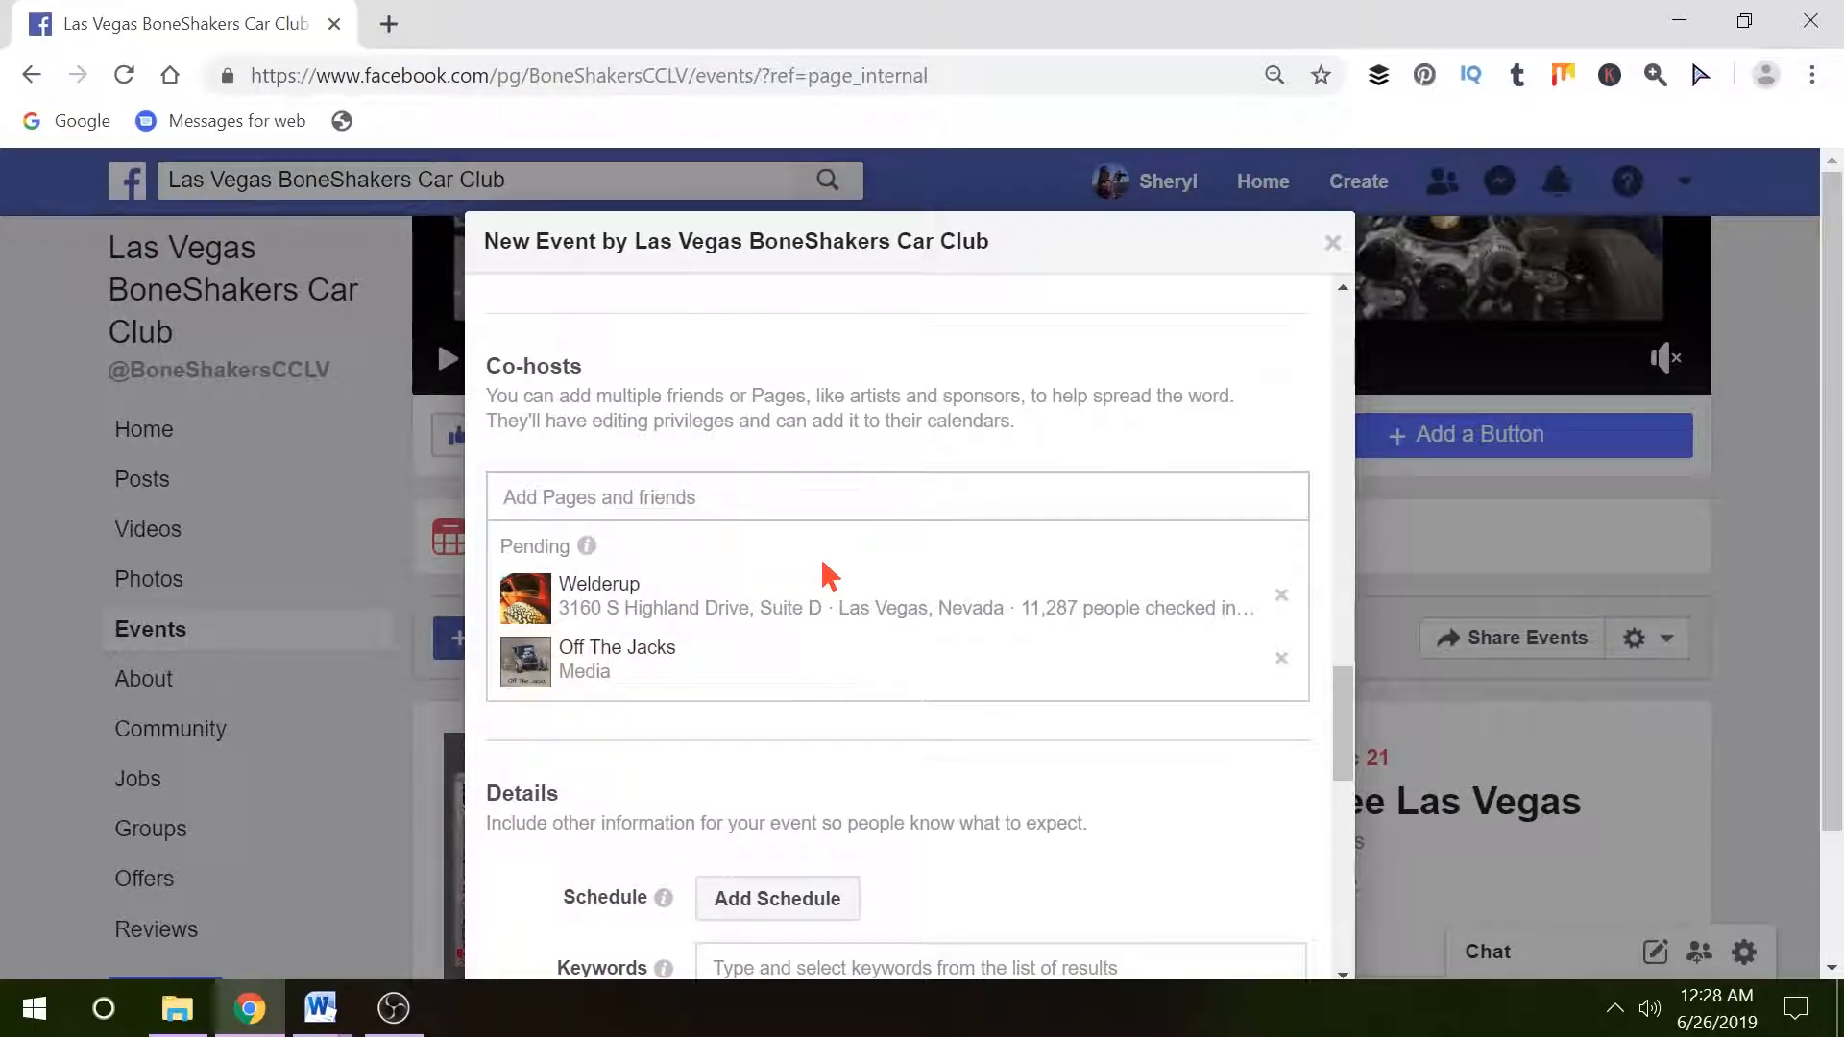
# Search the event keywords for "car" and clear the entry again.
pyautogui.scroll(-3, 822, 574)
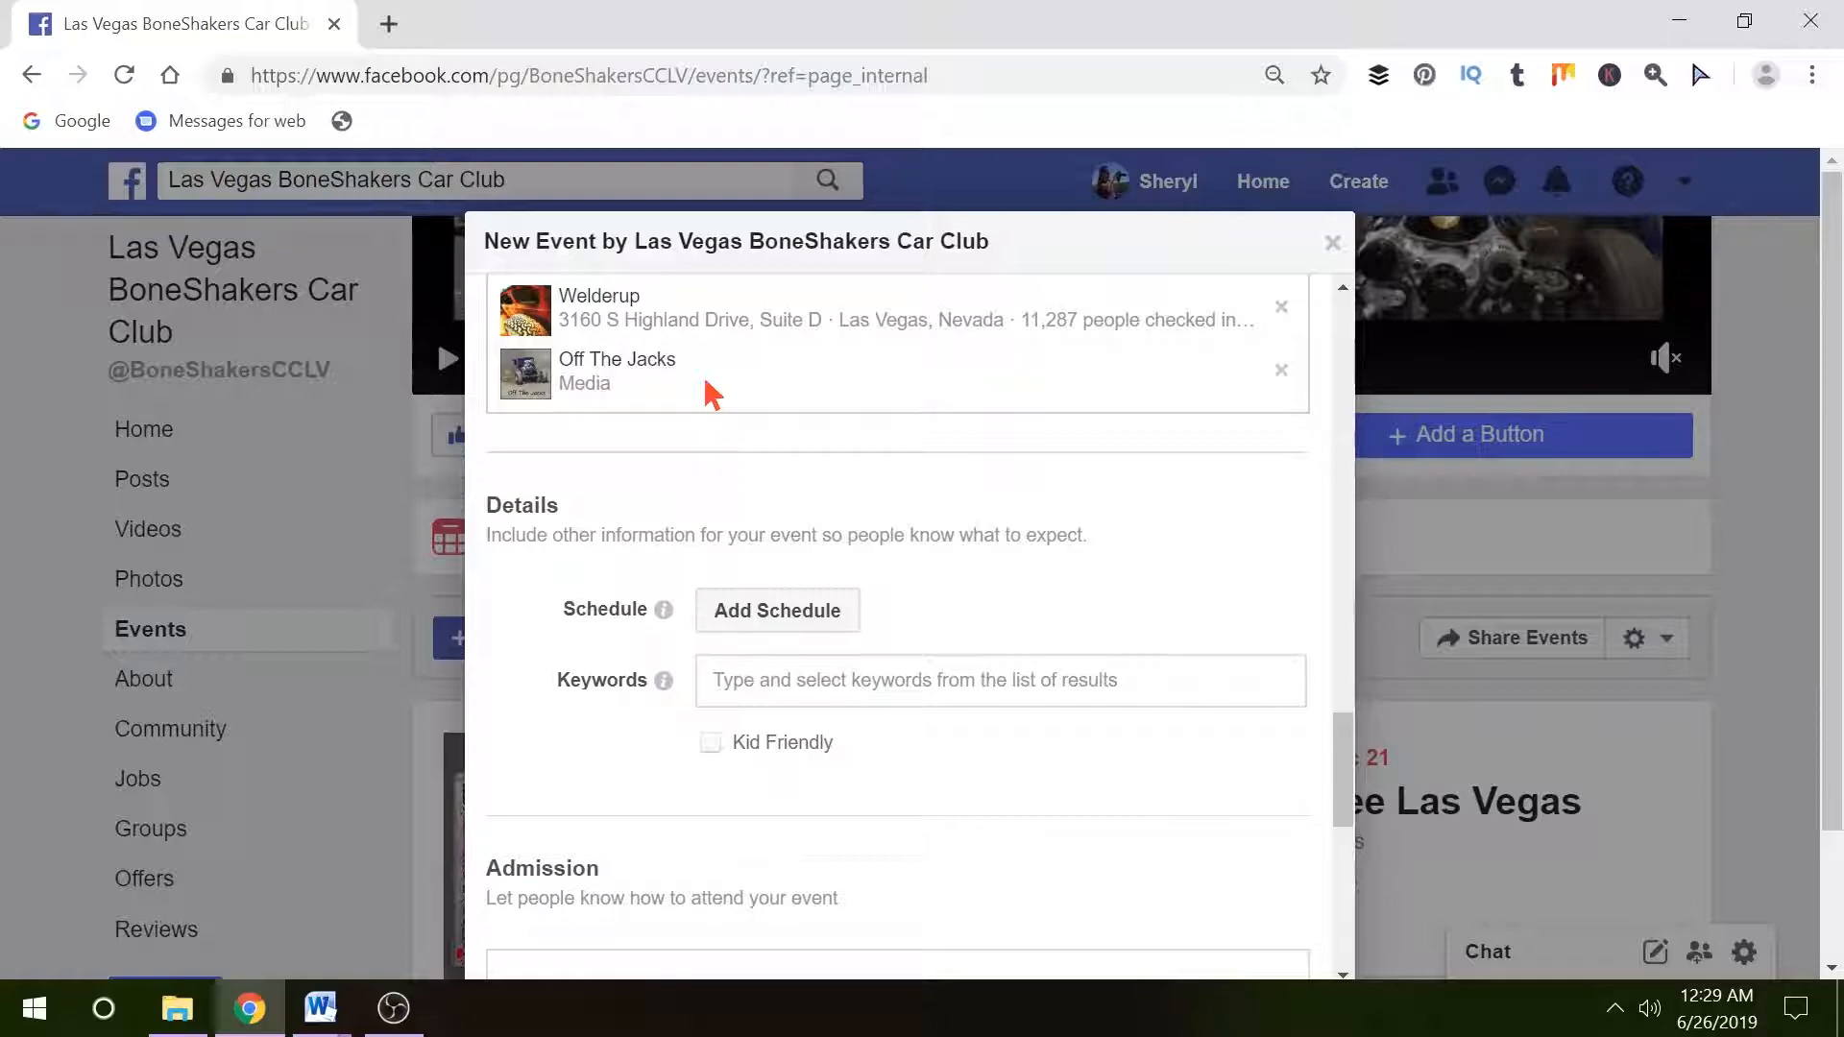
pyautogui.scroll(-3, 854, 456)
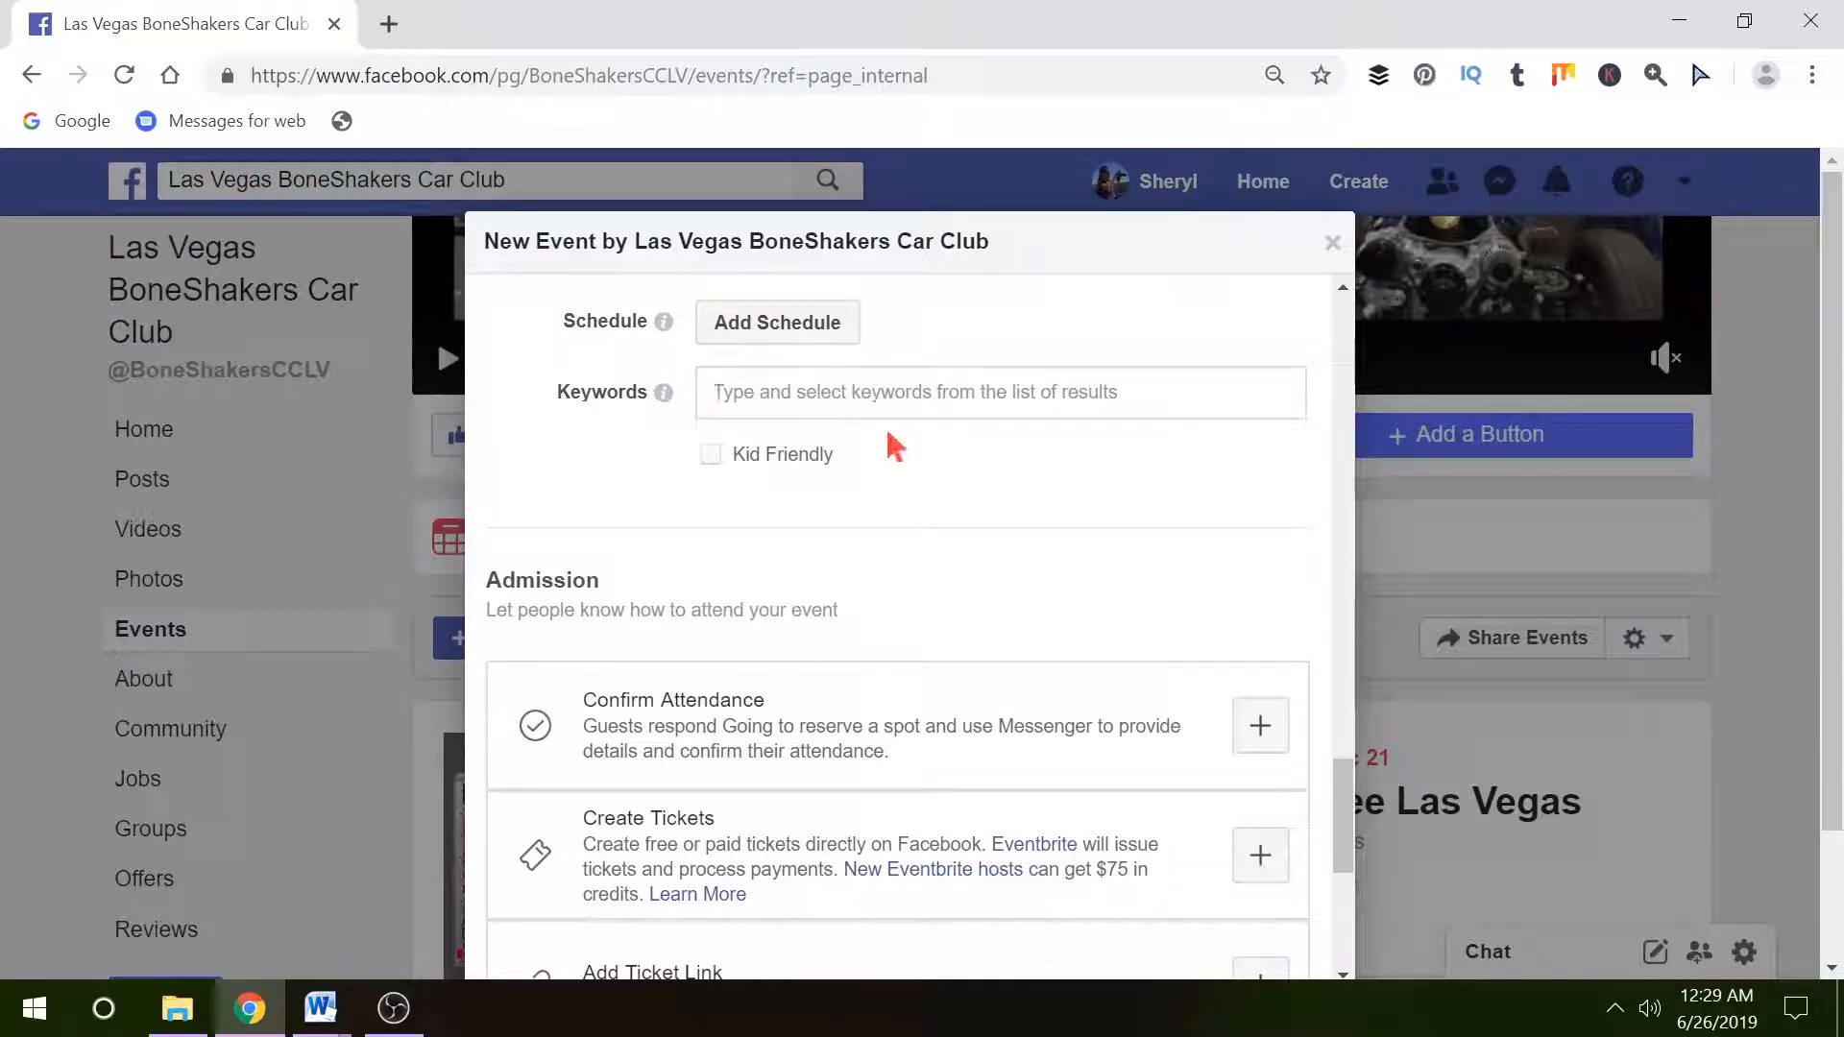
pyautogui.write('car')
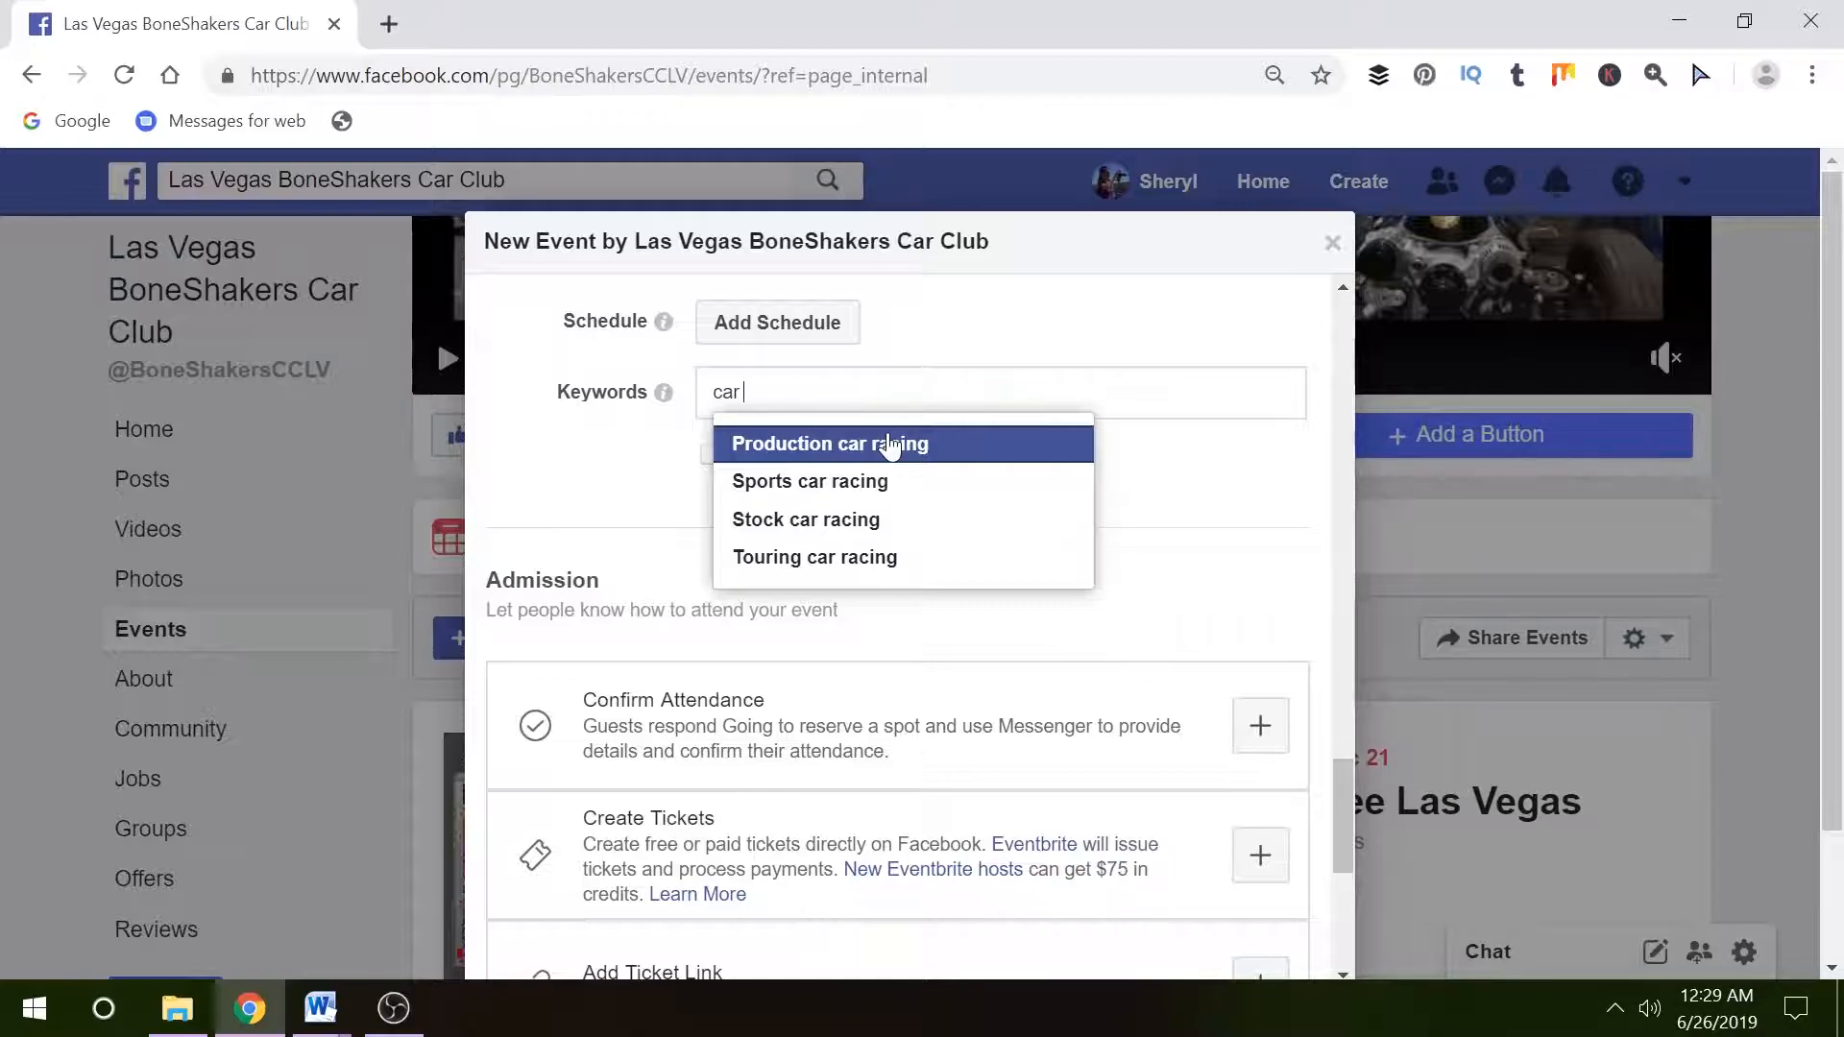
pyautogui.press('BackSpace')
pyautogui.press('BackSpace')
pyautogui.press('BackSpace')
pyautogui.press('BackSpace')
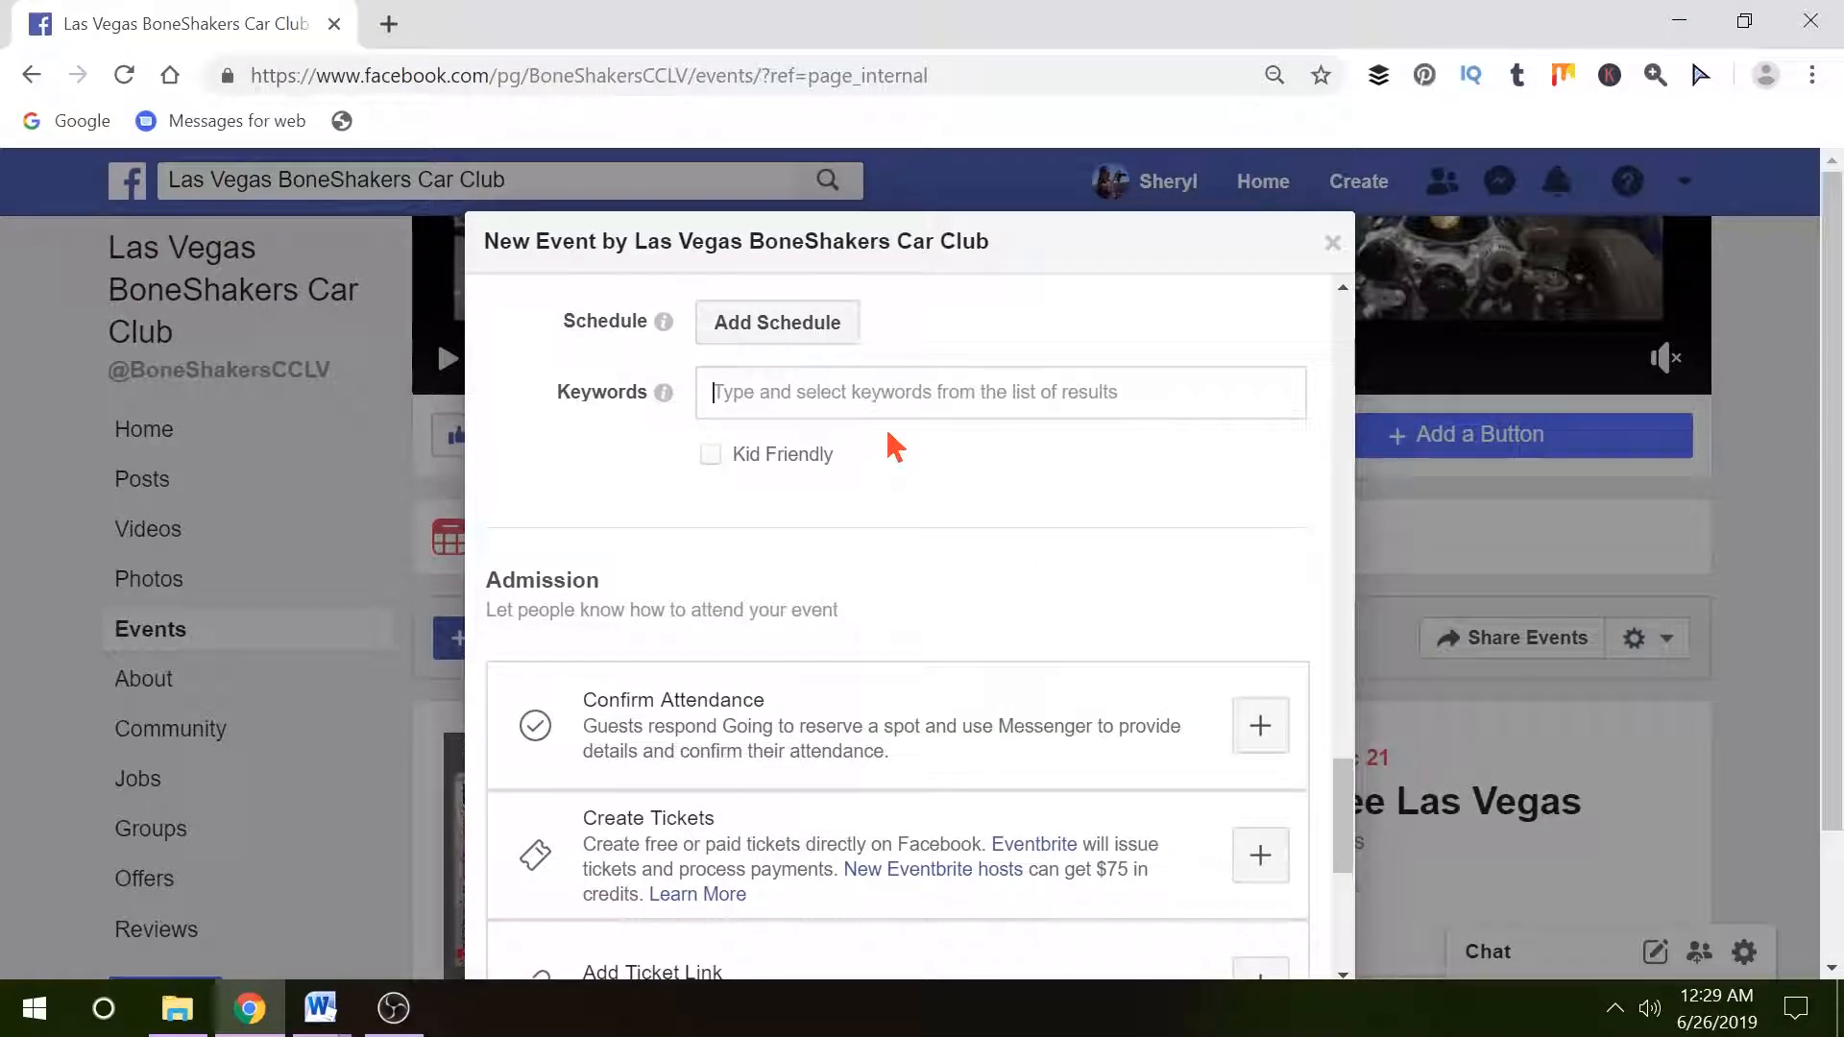
# Mark the event as Kid Friendly and review the admission, posting, messaging and guest list options.
pyautogui.click(711, 457)
pyautogui.scroll(-3, 869, 475)
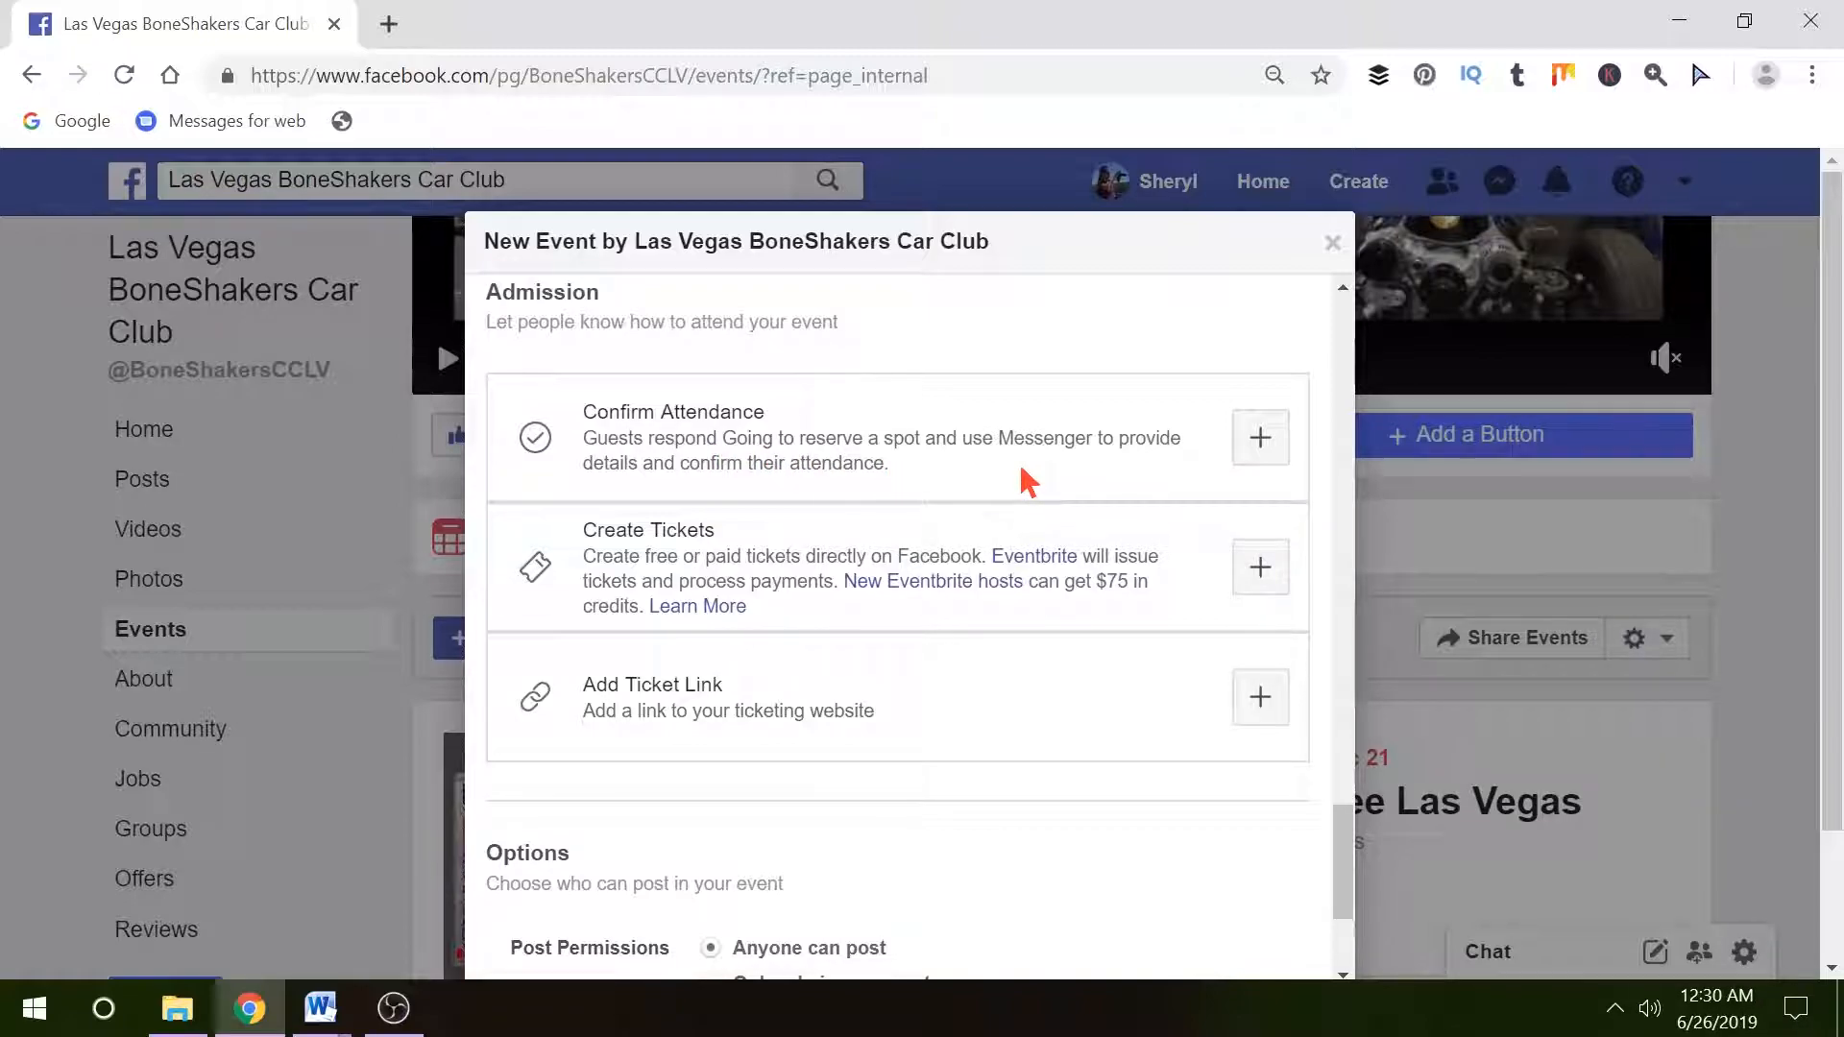
pyautogui.moveTo(849, 587)
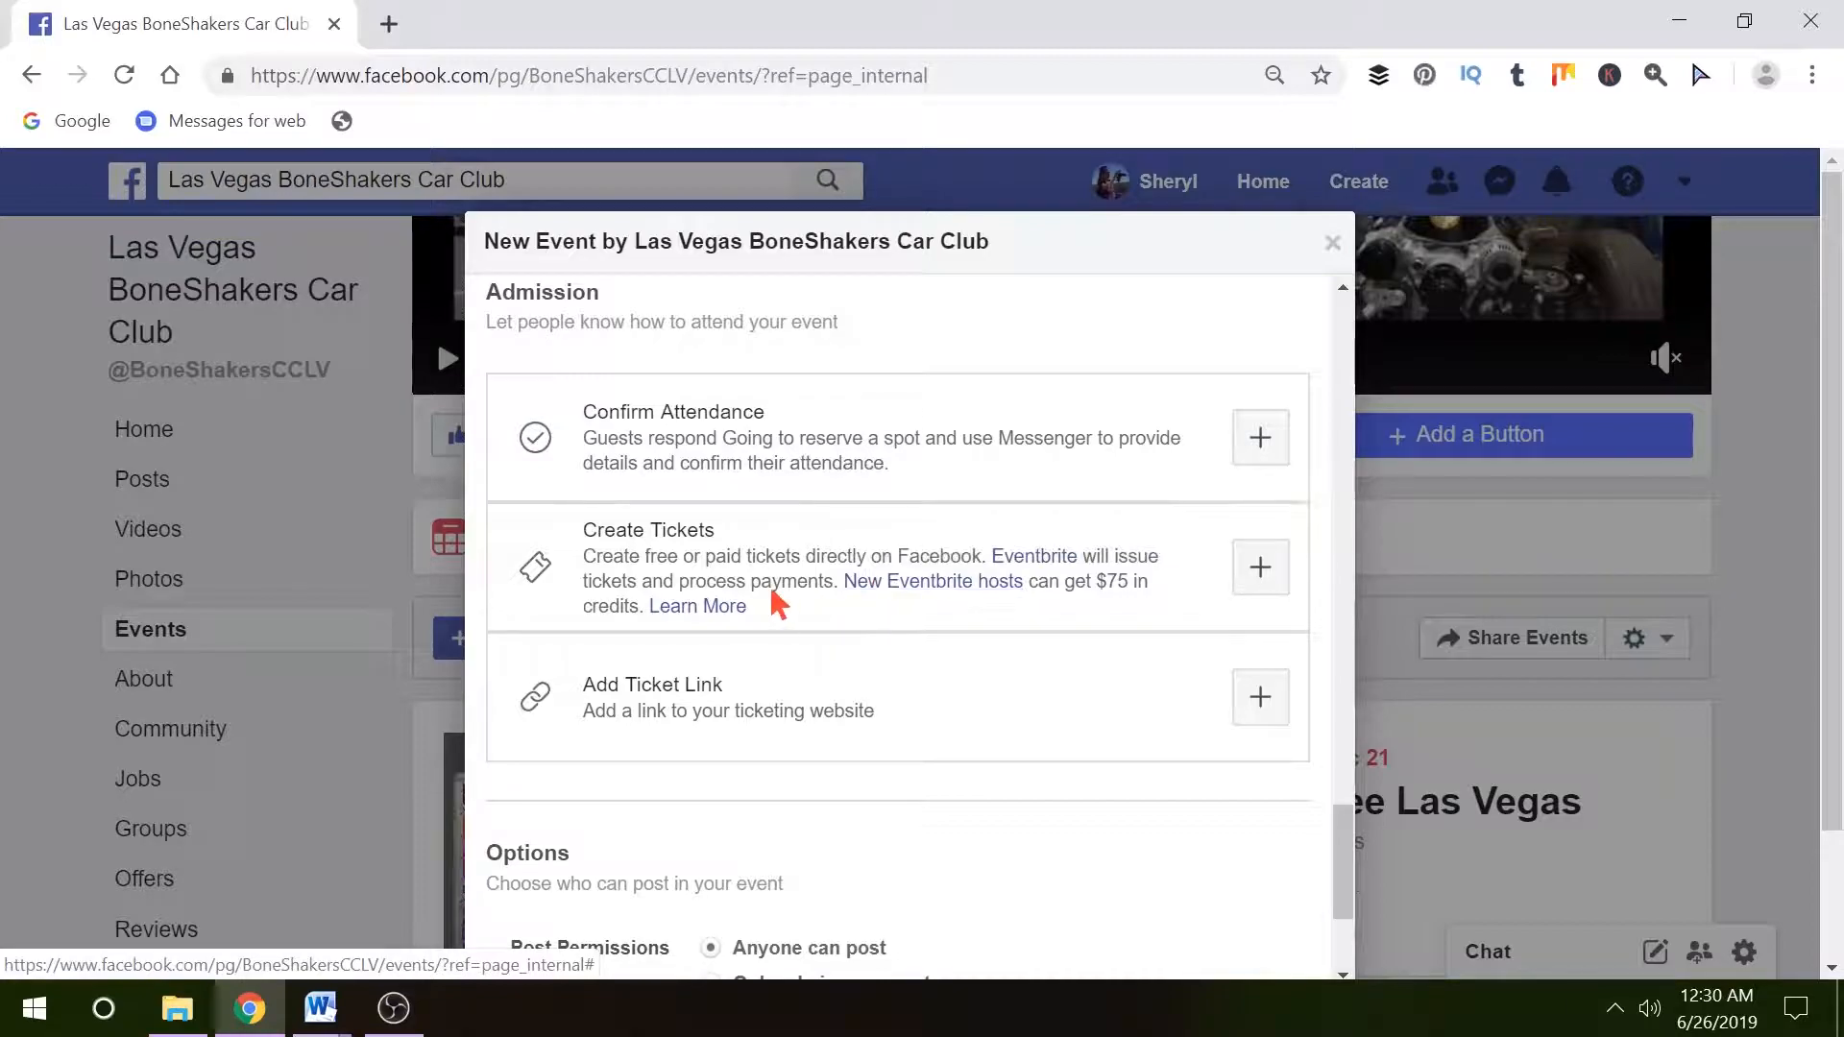
pyautogui.scroll(-1, 757, 570)
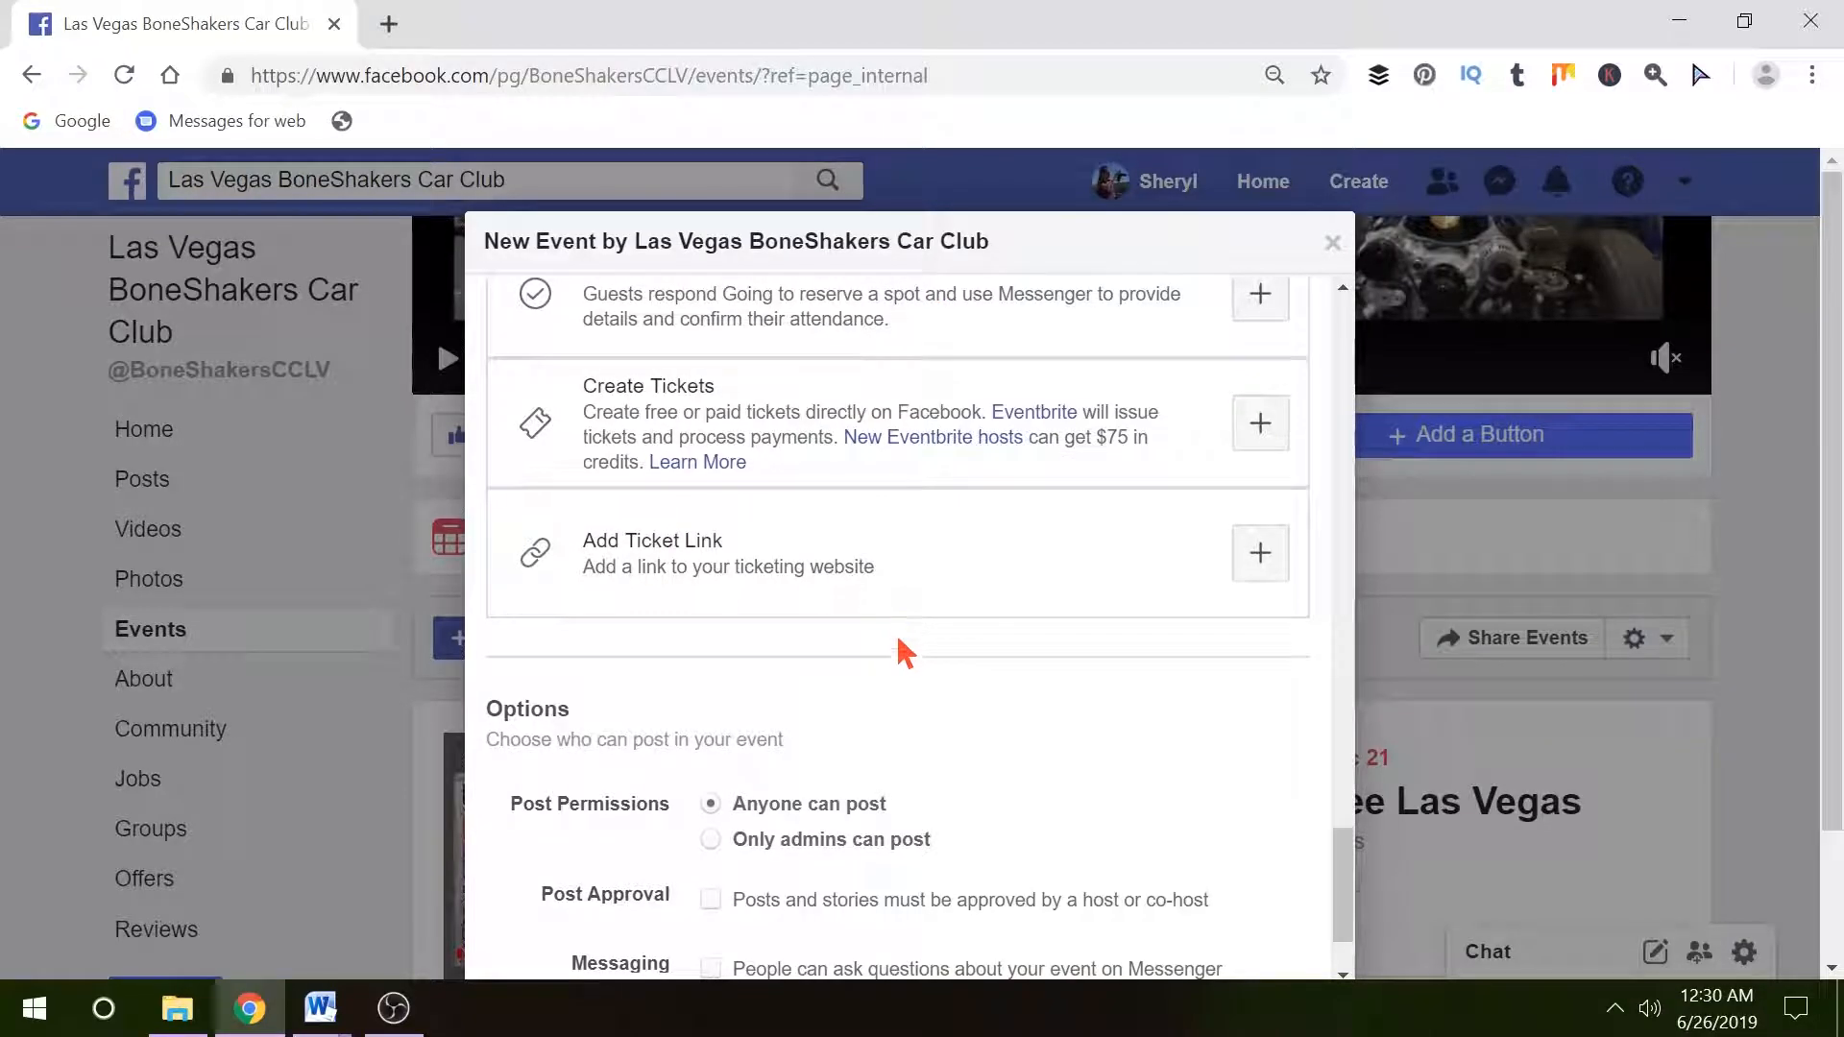
pyautogui.scroll(-2, 1018, 601)
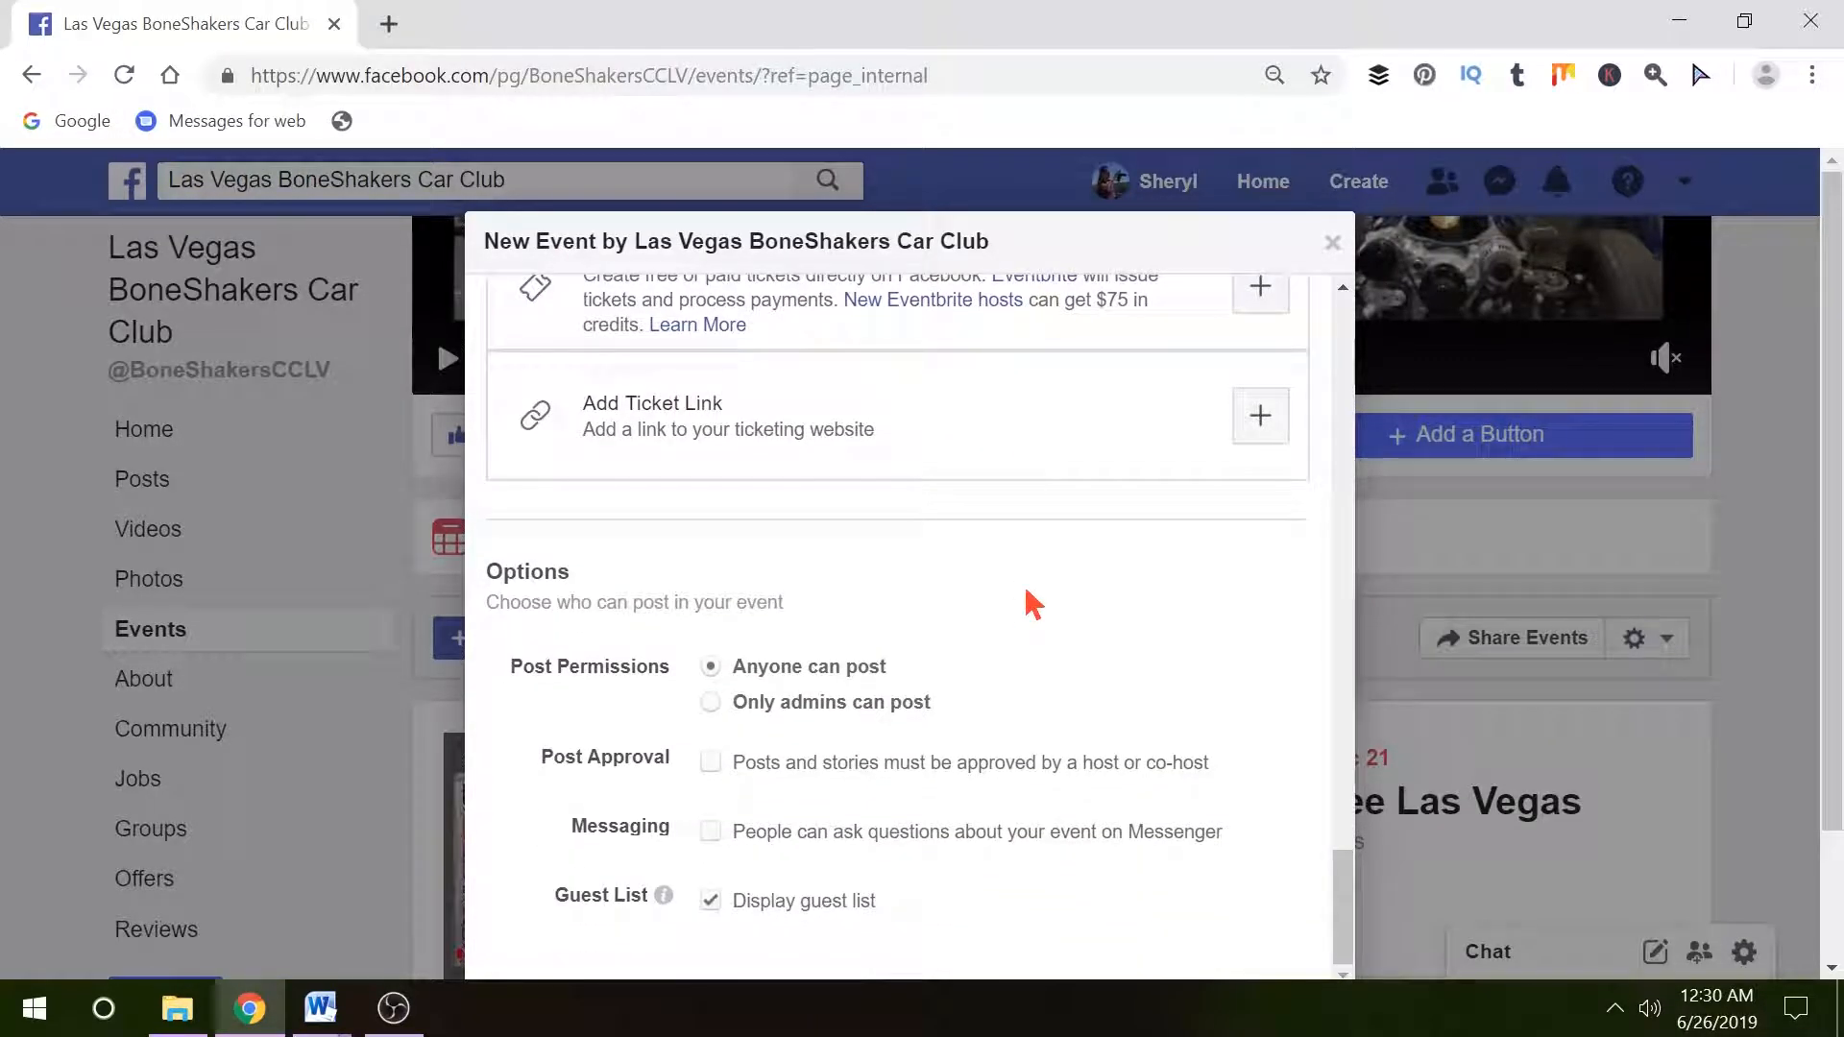
pyautogui.scroll(-2, 1459, 639)
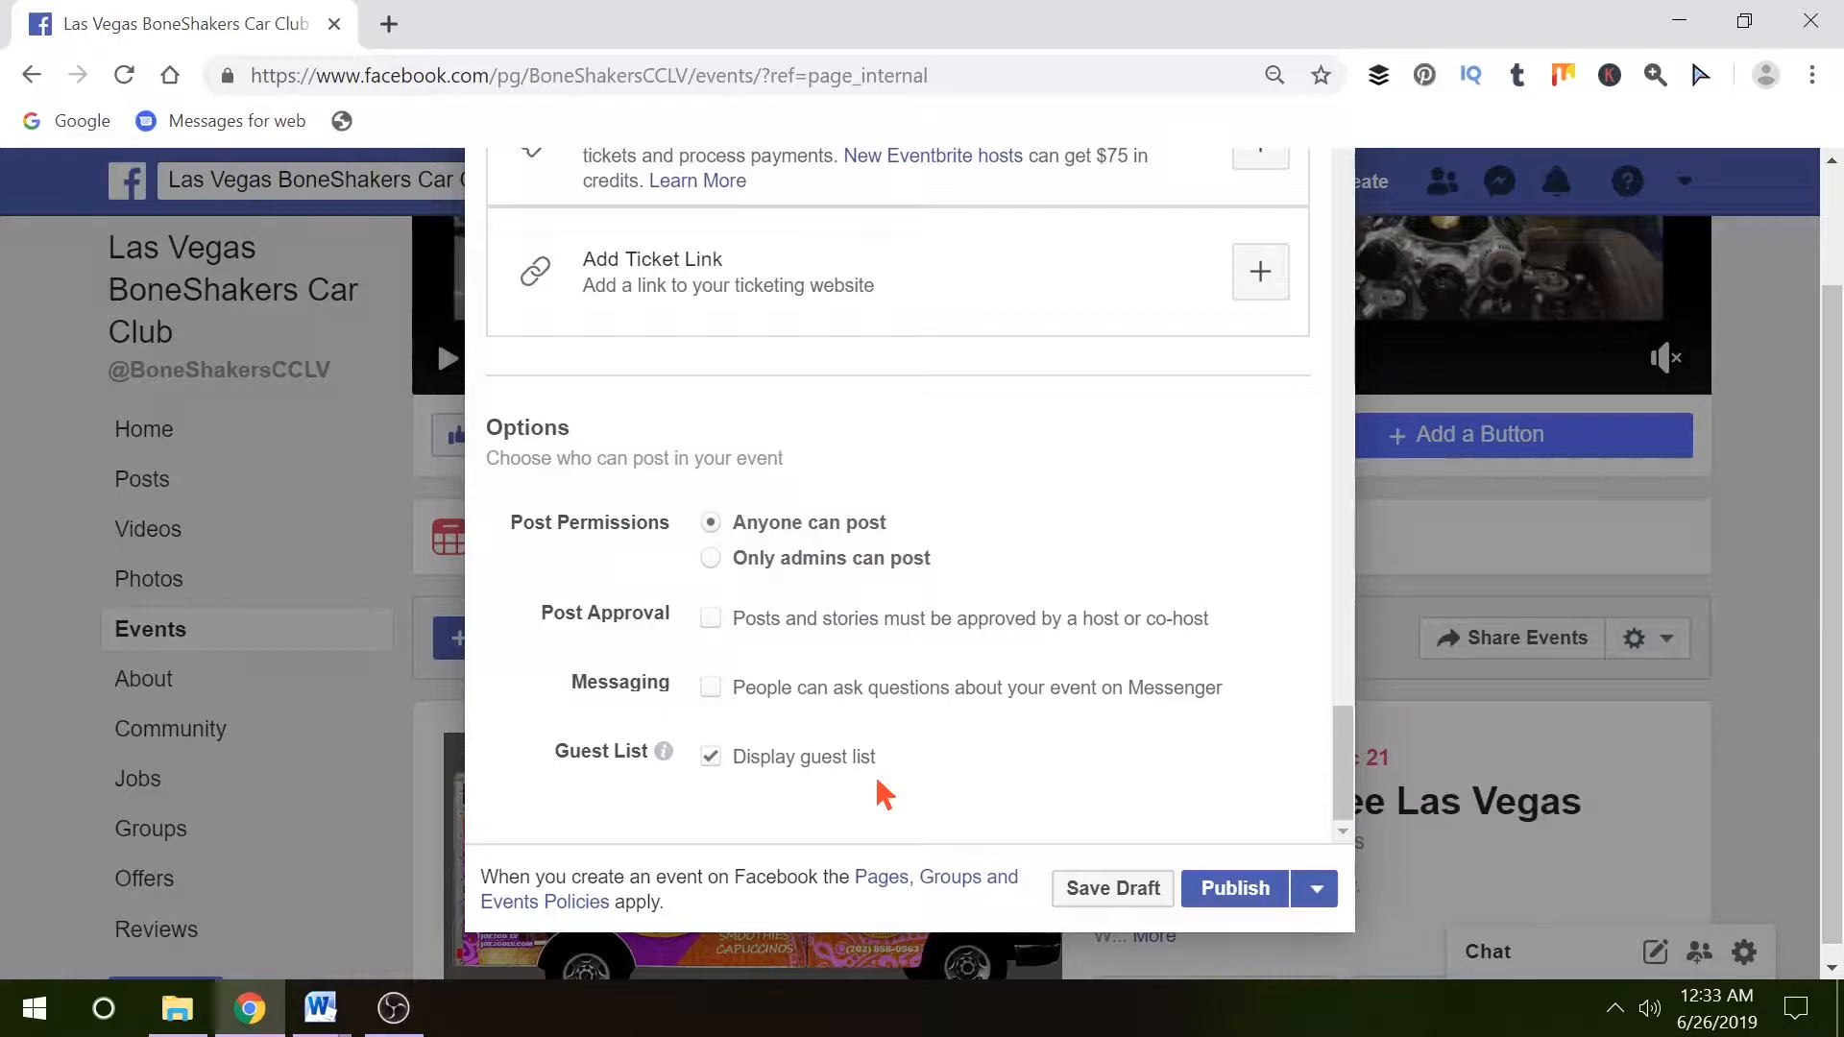
# Review the whole event form, from the photo and description through dates, co-hosts, details and admission to the posting options.
pyautogui.scroll(10, 1111, 716)
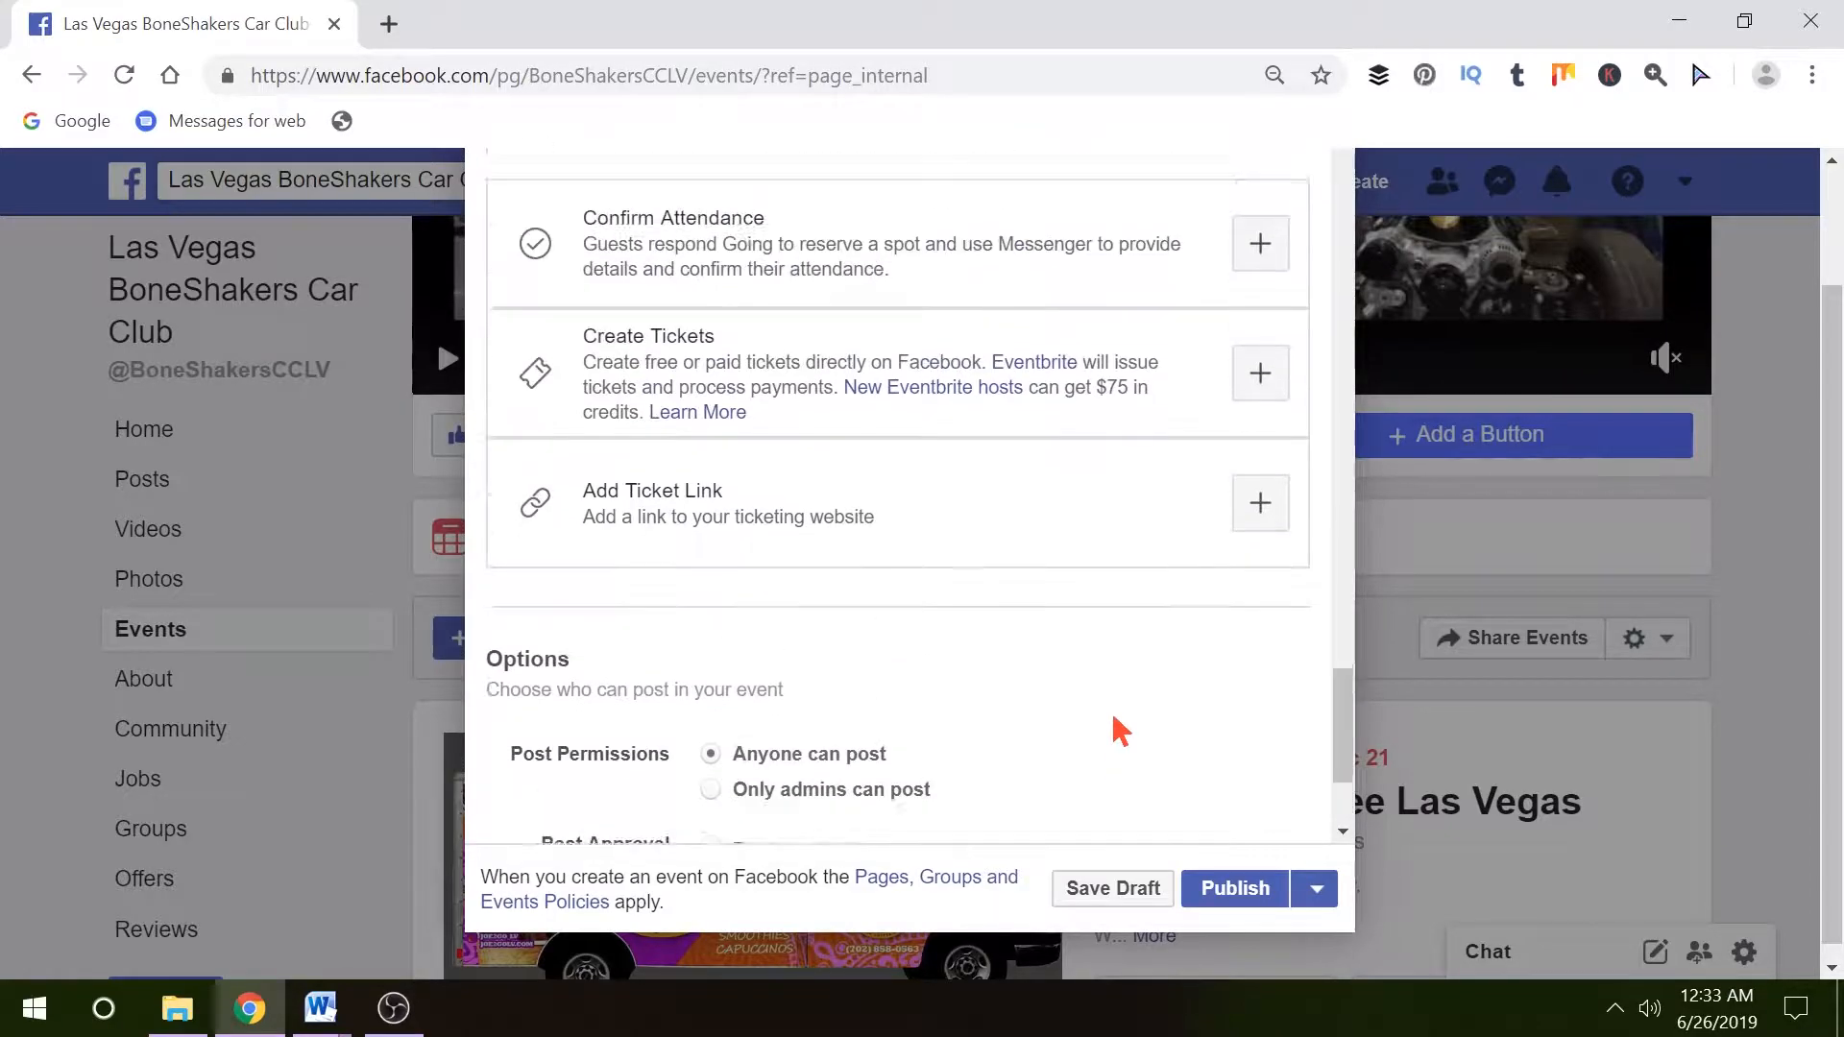
pyautogui.scroll(15, 1111, 710)
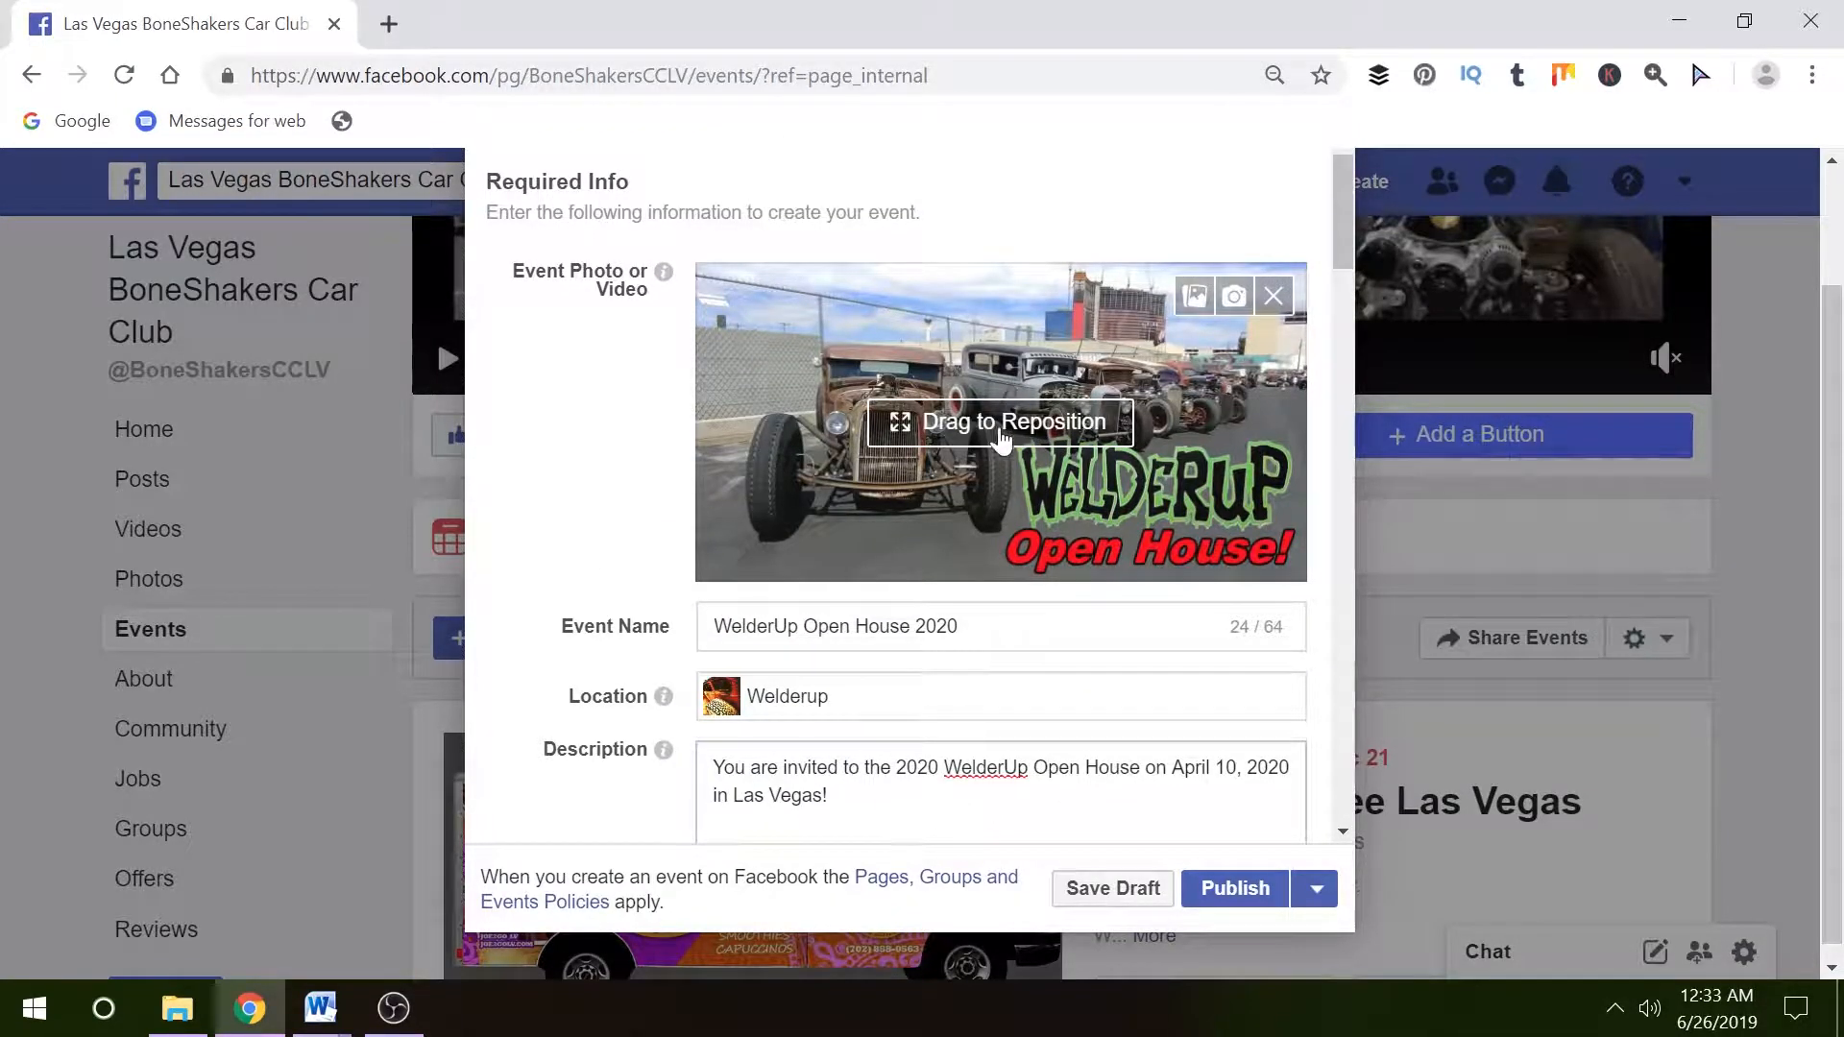
pyautogui.scroll(-2, 989, 480)
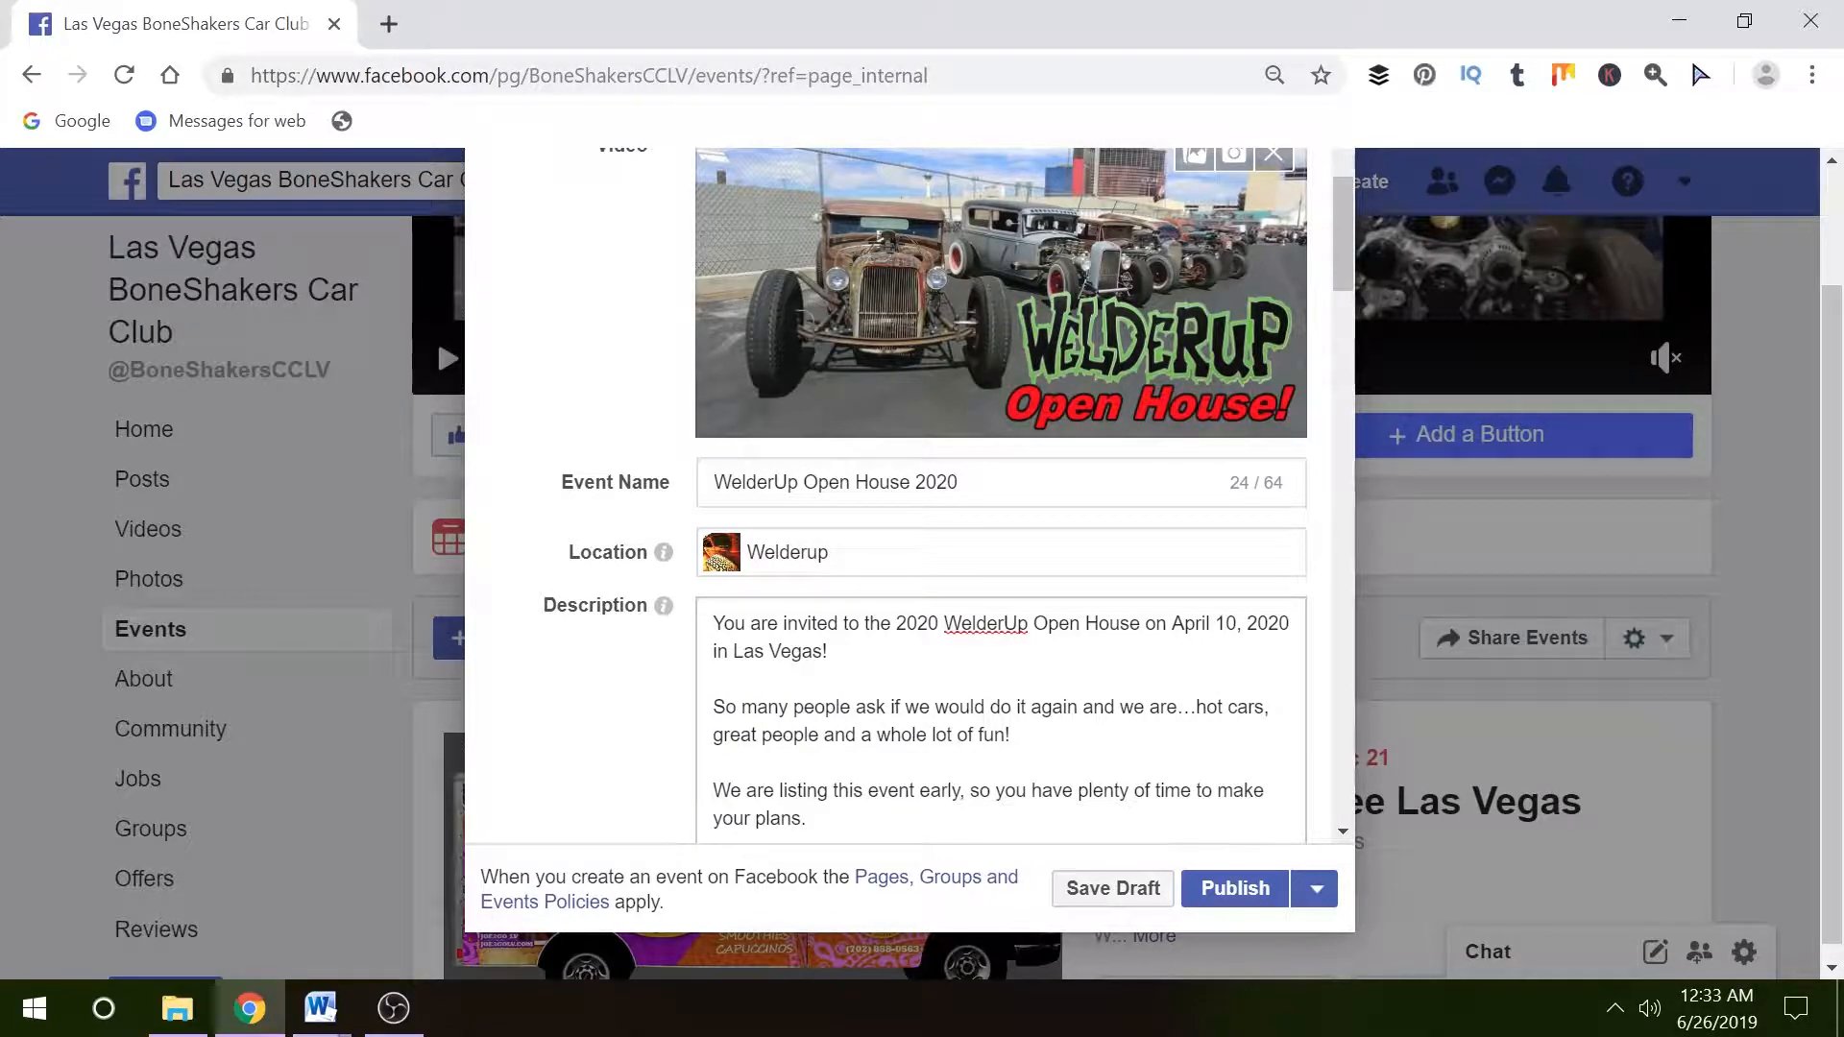
pyautogui.scroll(-3, 1001, 494)
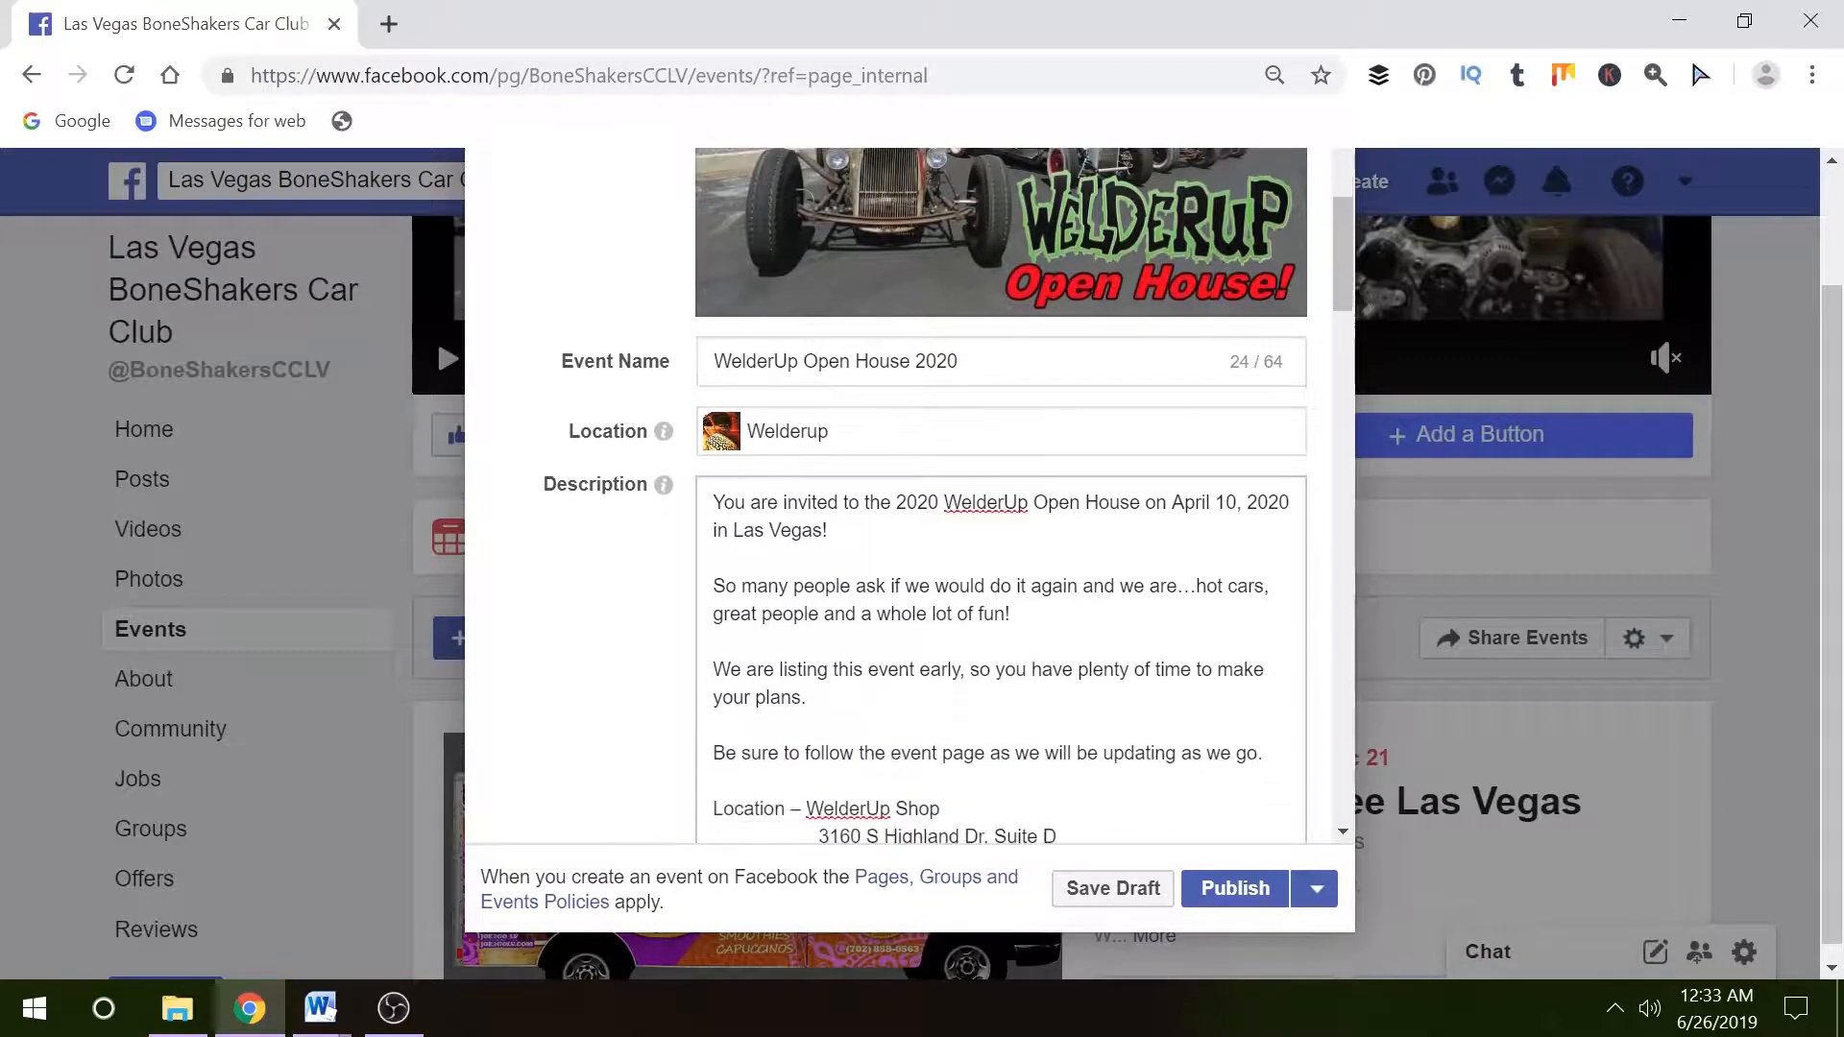
pyautogui.scroll(-9, 1001, 495)
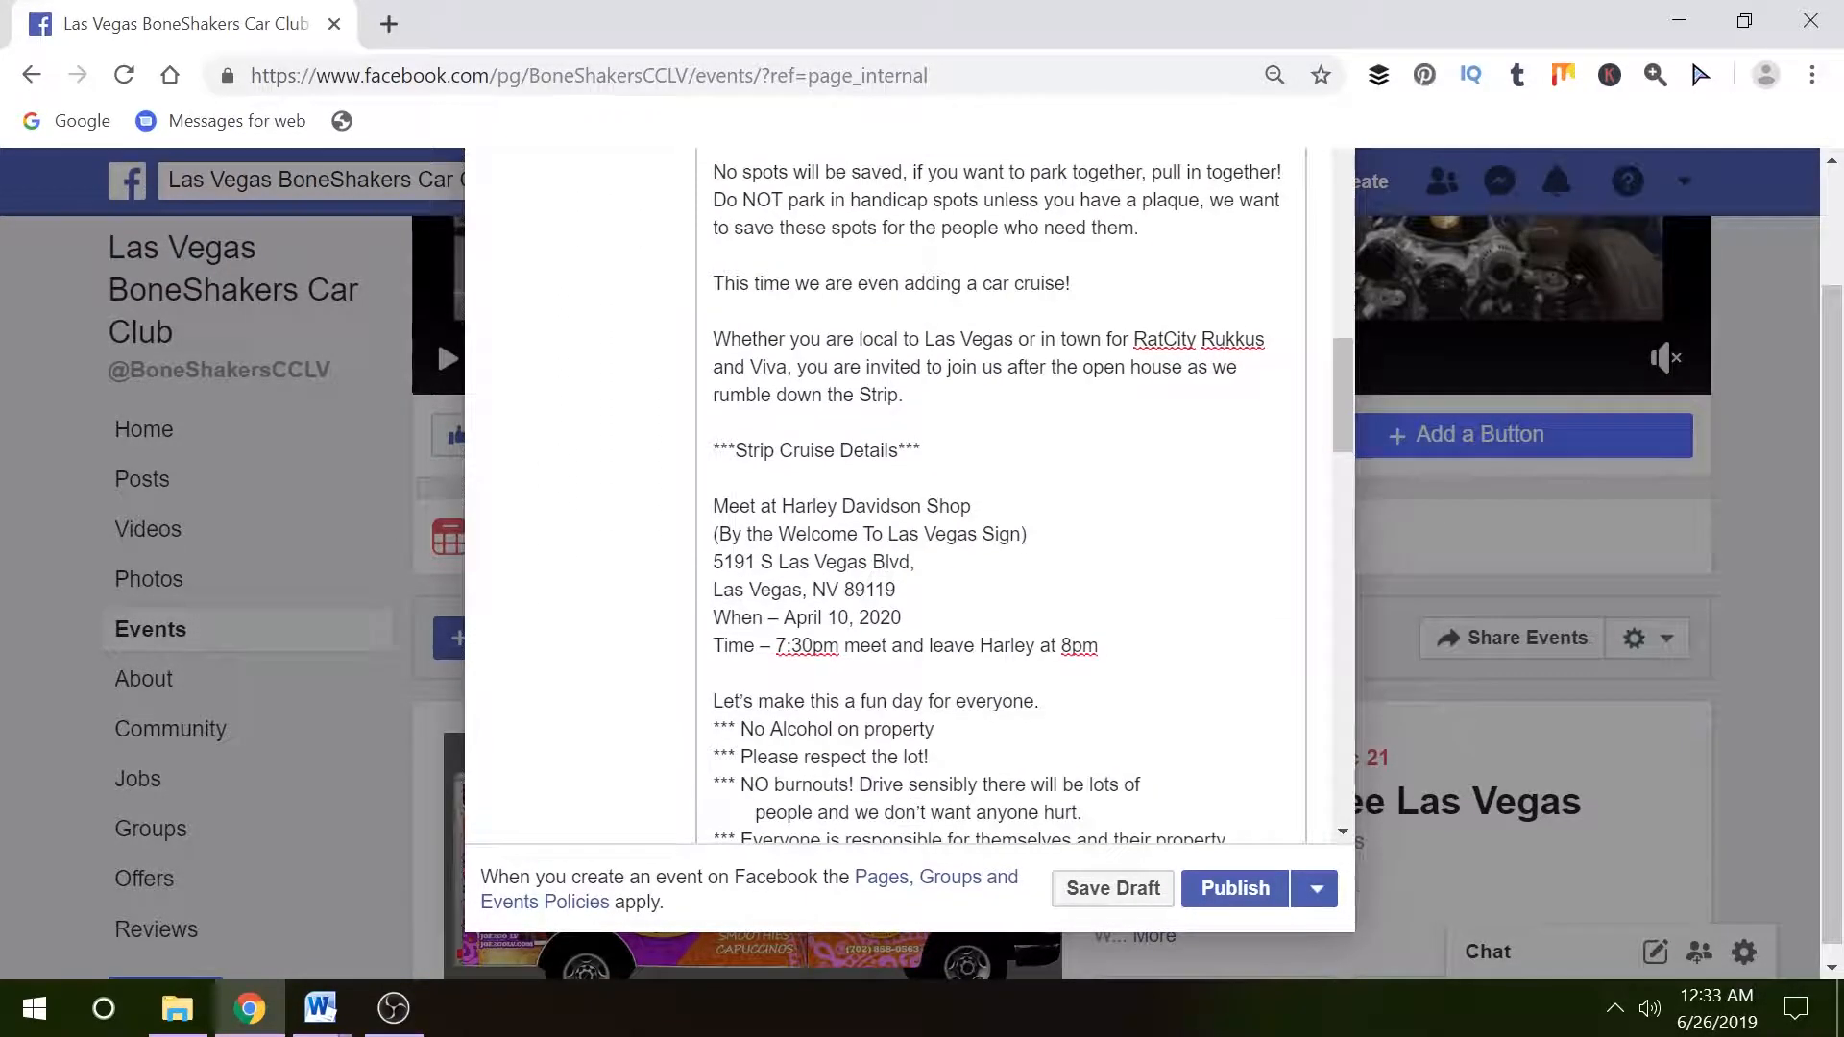
pyautogui.scroll(-5, 975, 526)
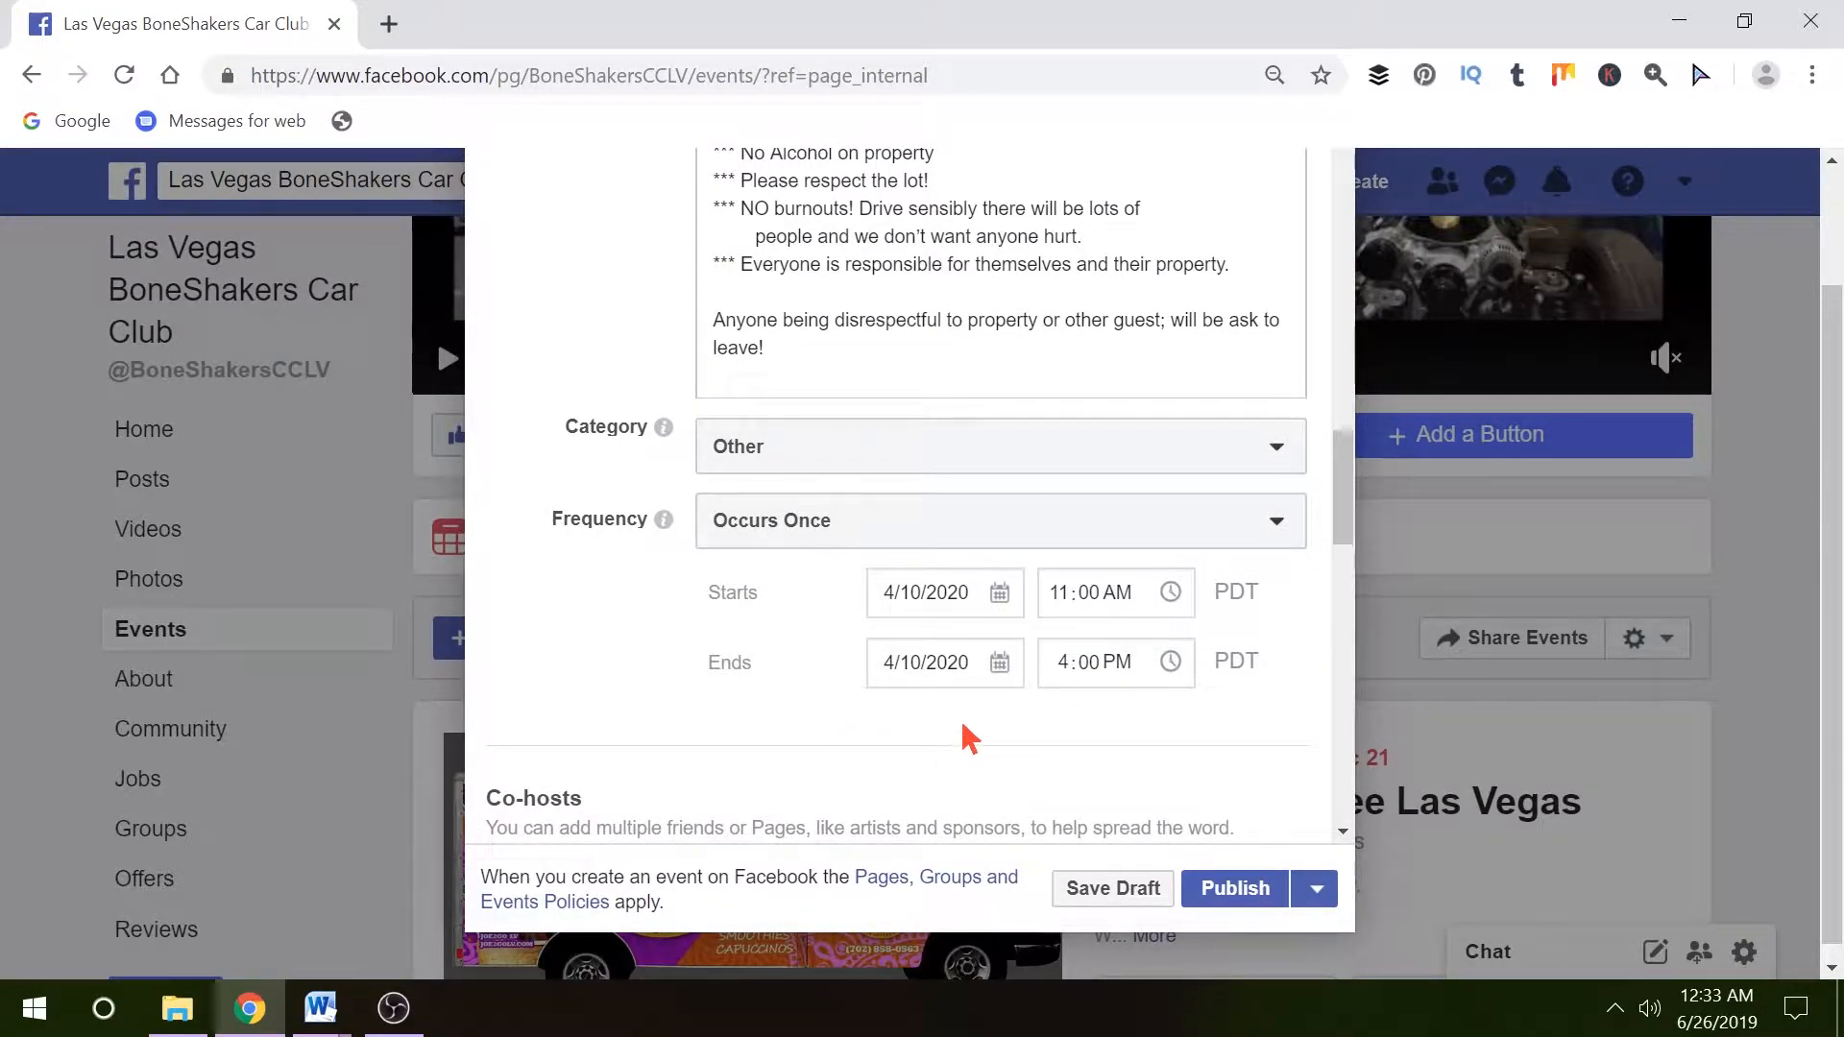
pyautogui.scroll(-3, 963, 732)
pyautogui.scroll(-2, 881, 550)
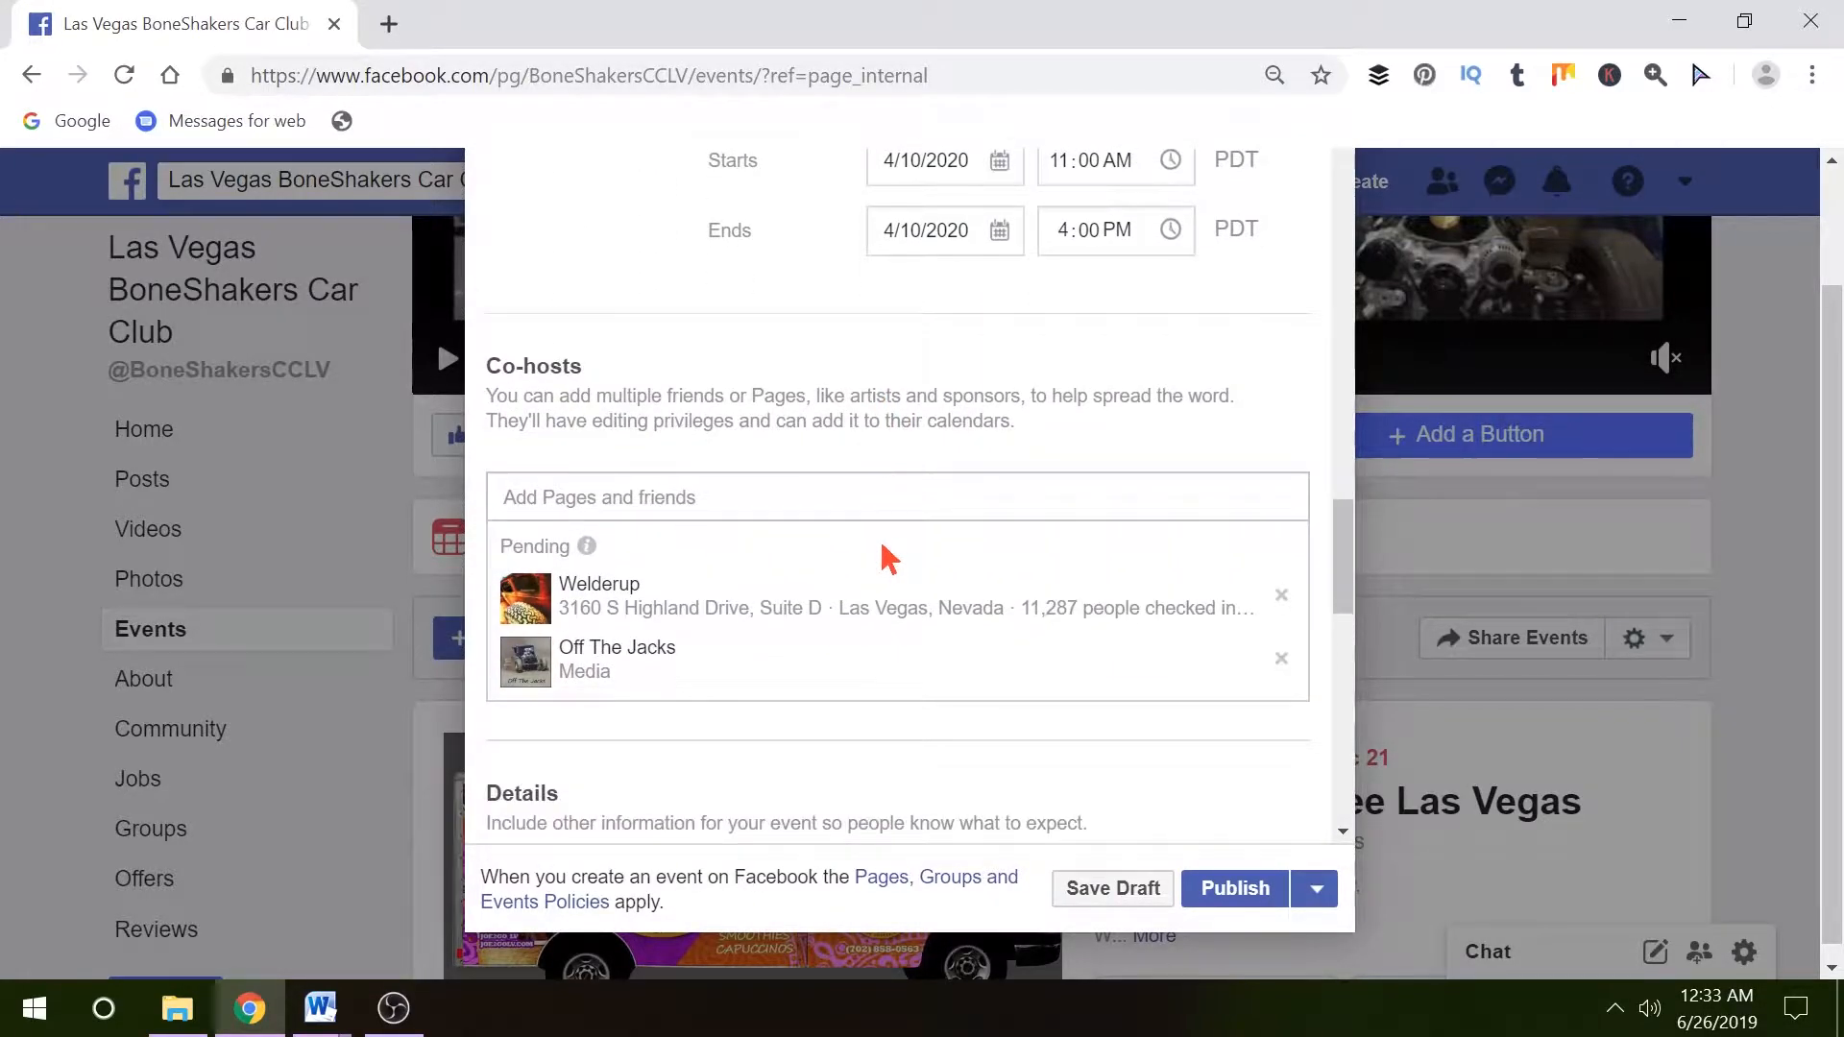
pyautogui.scroll(-3, 856, 650)
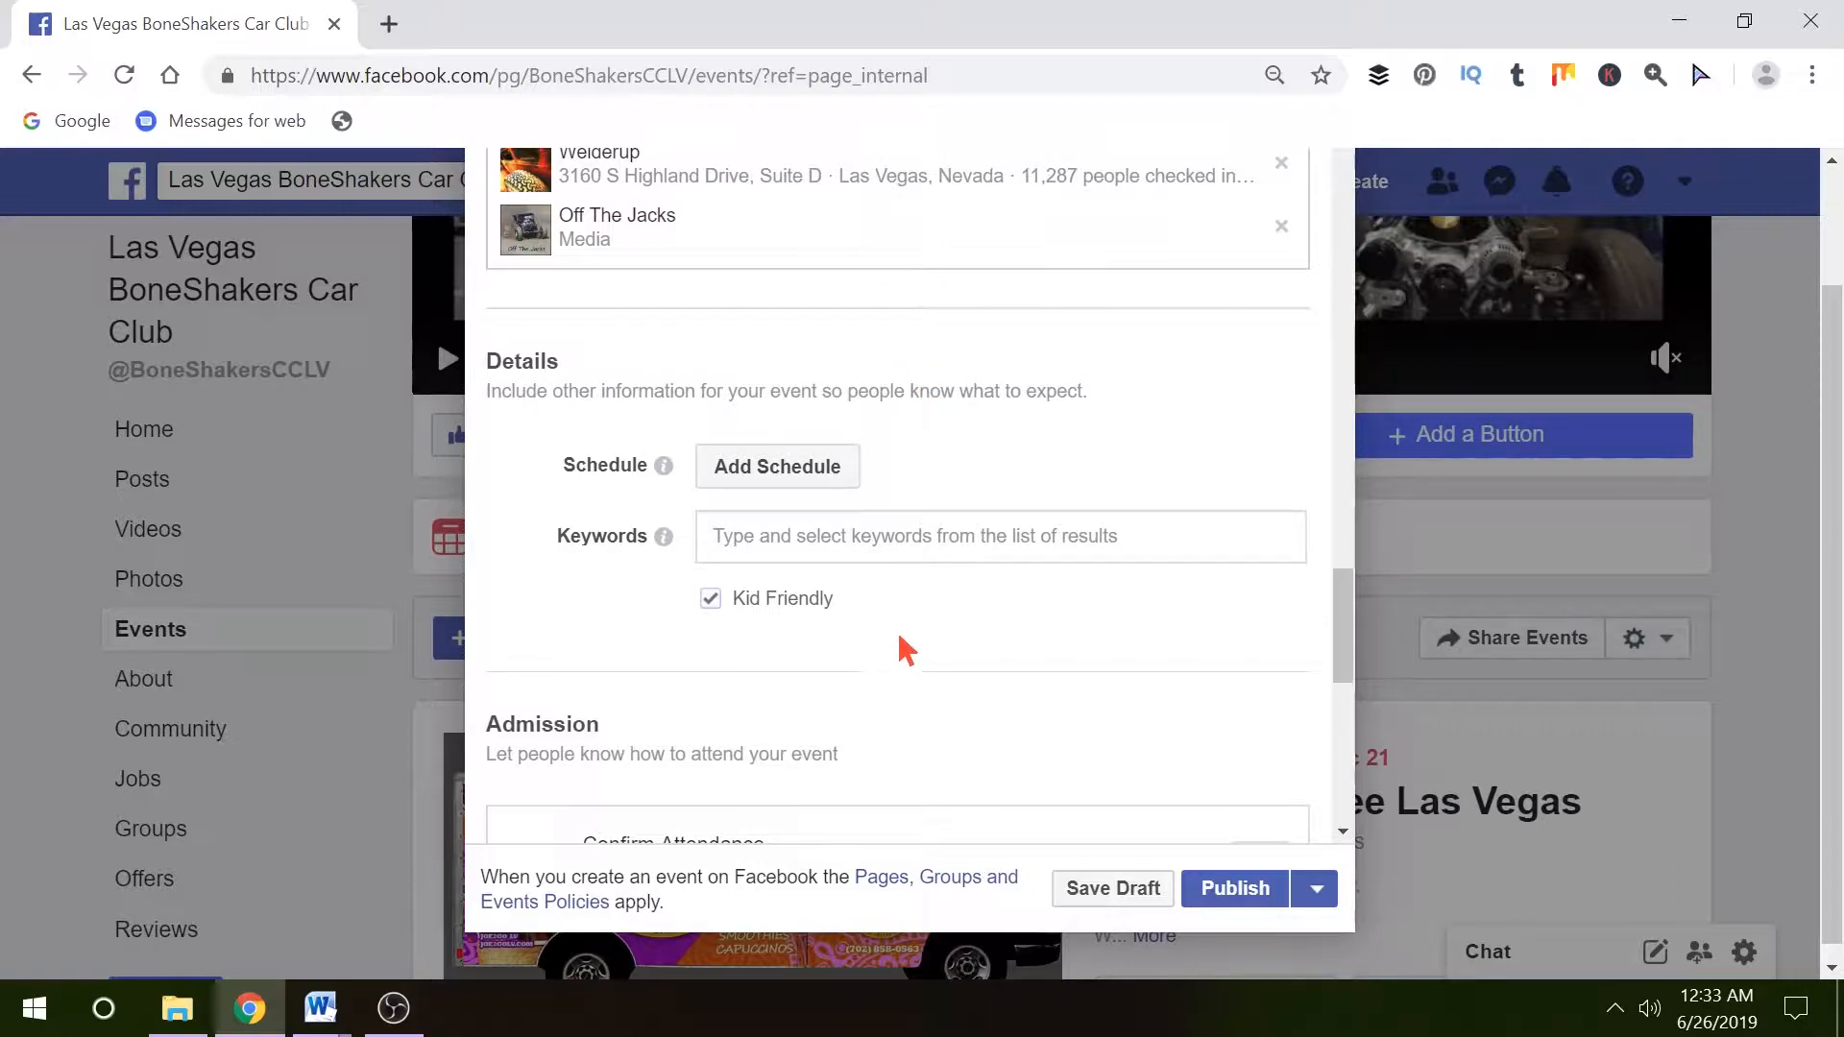
pyautogui.scroll(-4, 932, 537)
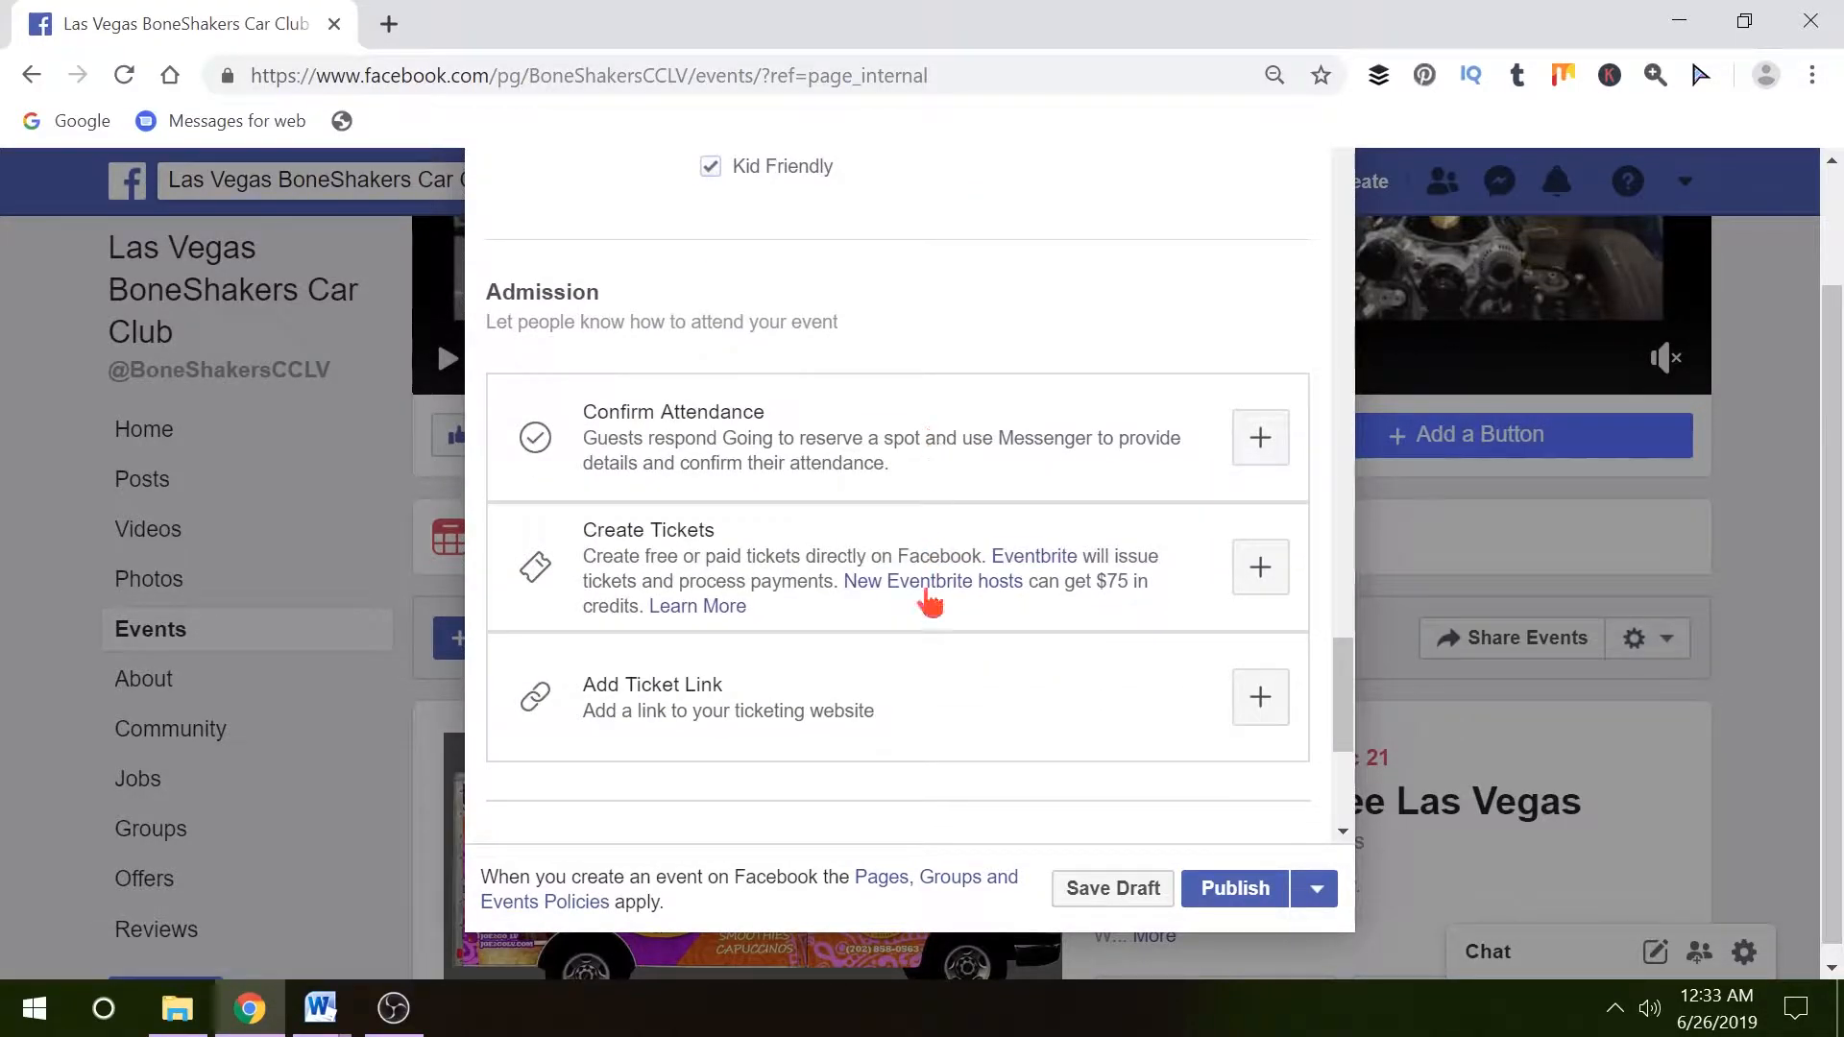
pyautogui.scroll(-5, 970, 466)
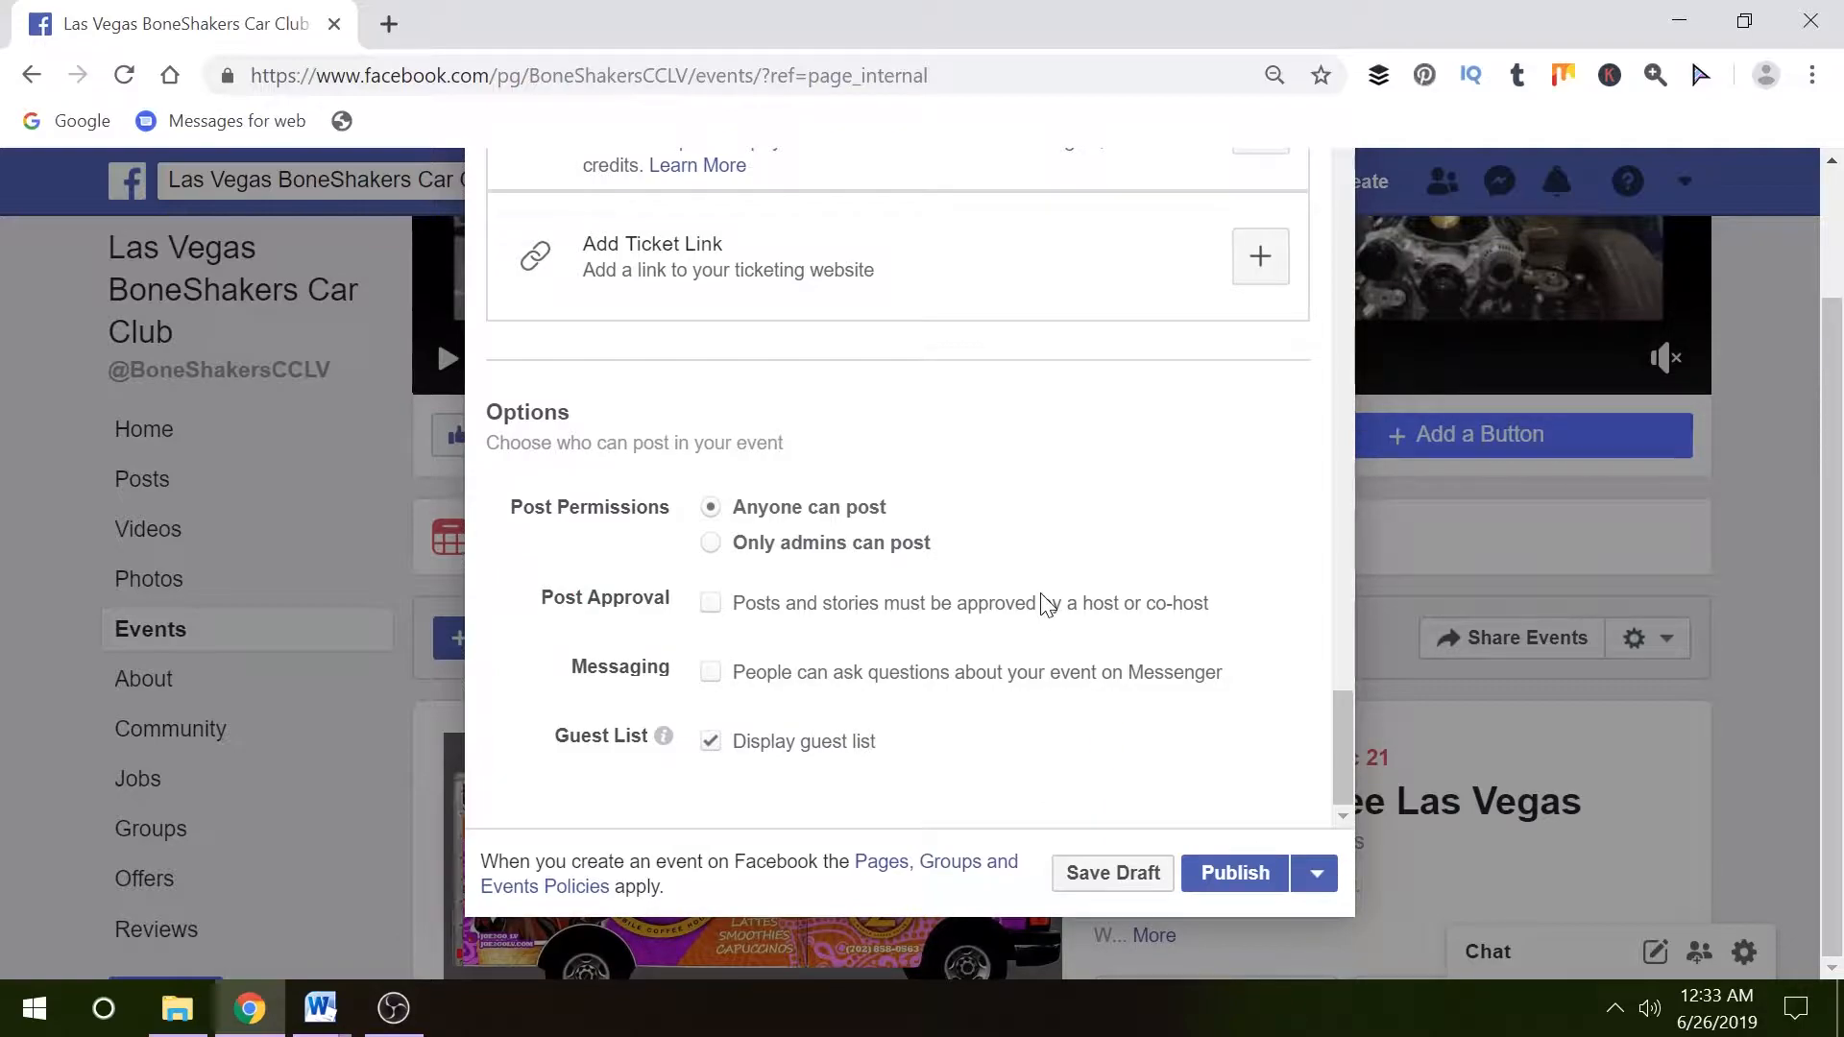
# Check the scheduling alternative for the event and publish it immediately.
pyautogui.click(1317, 894)
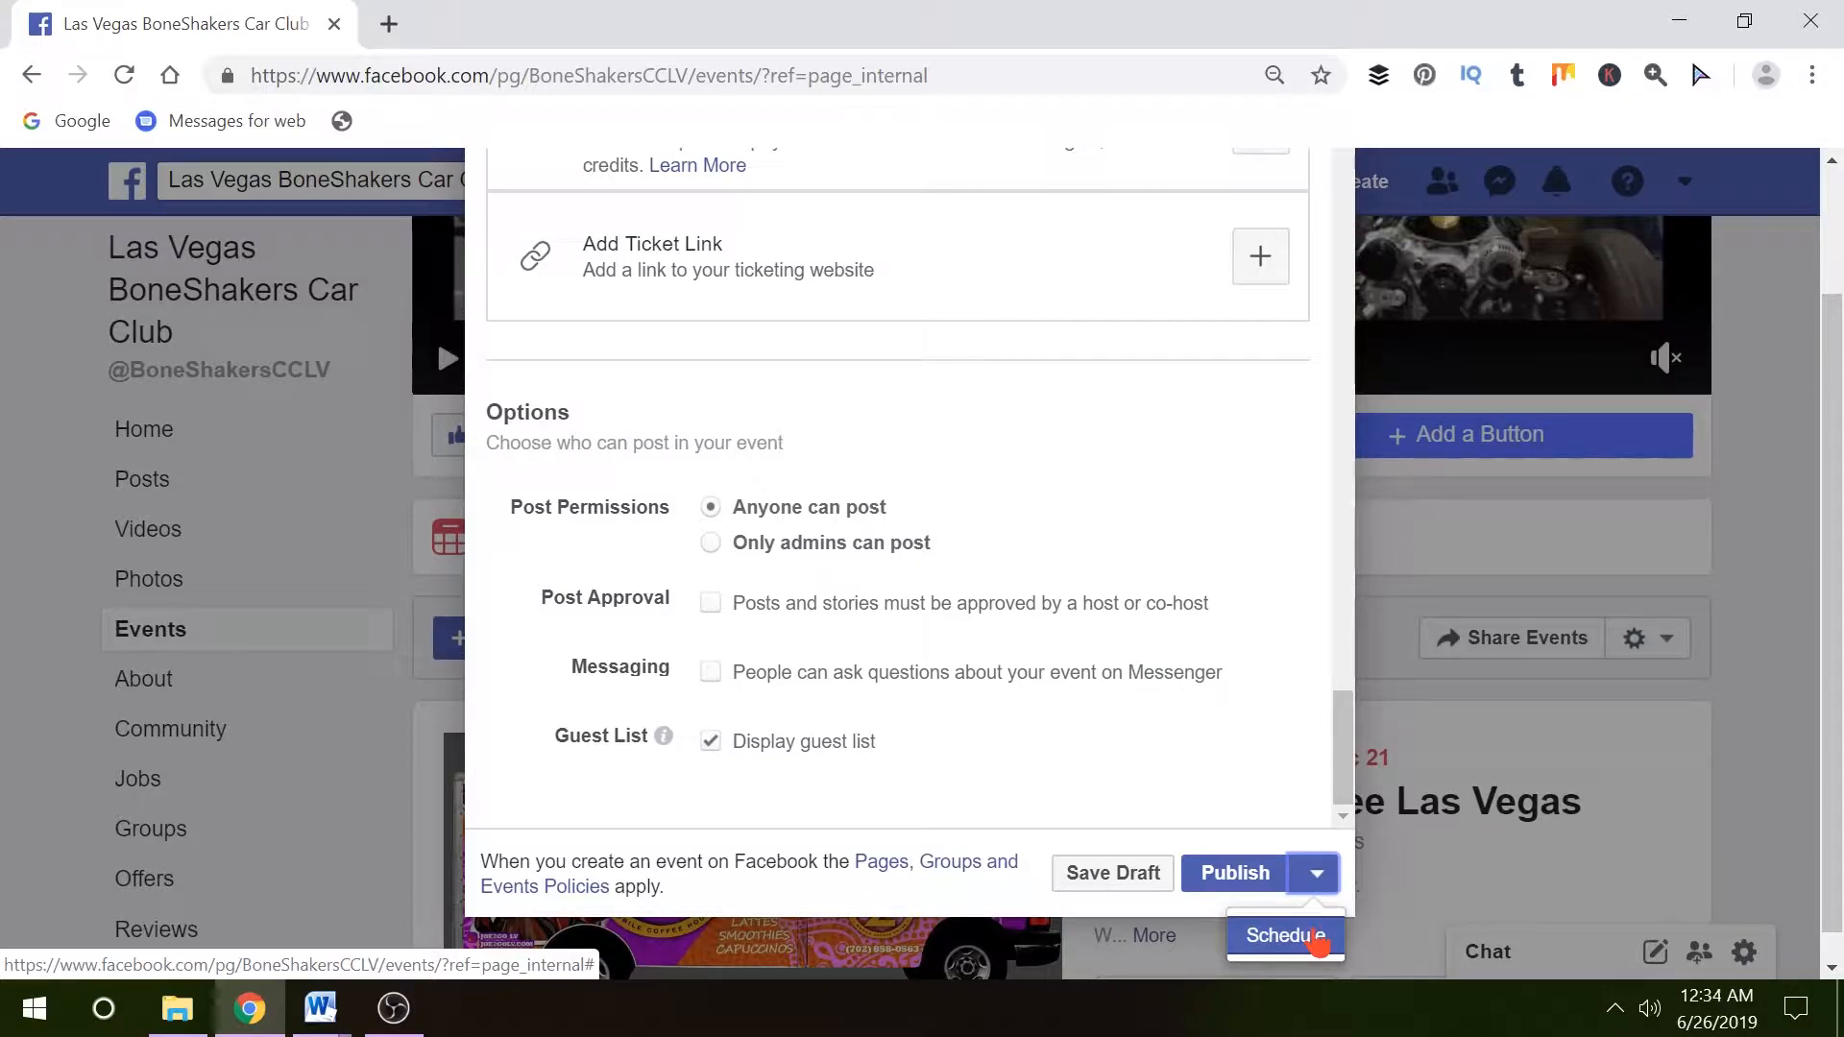
pyautogui.click(1234, 873)
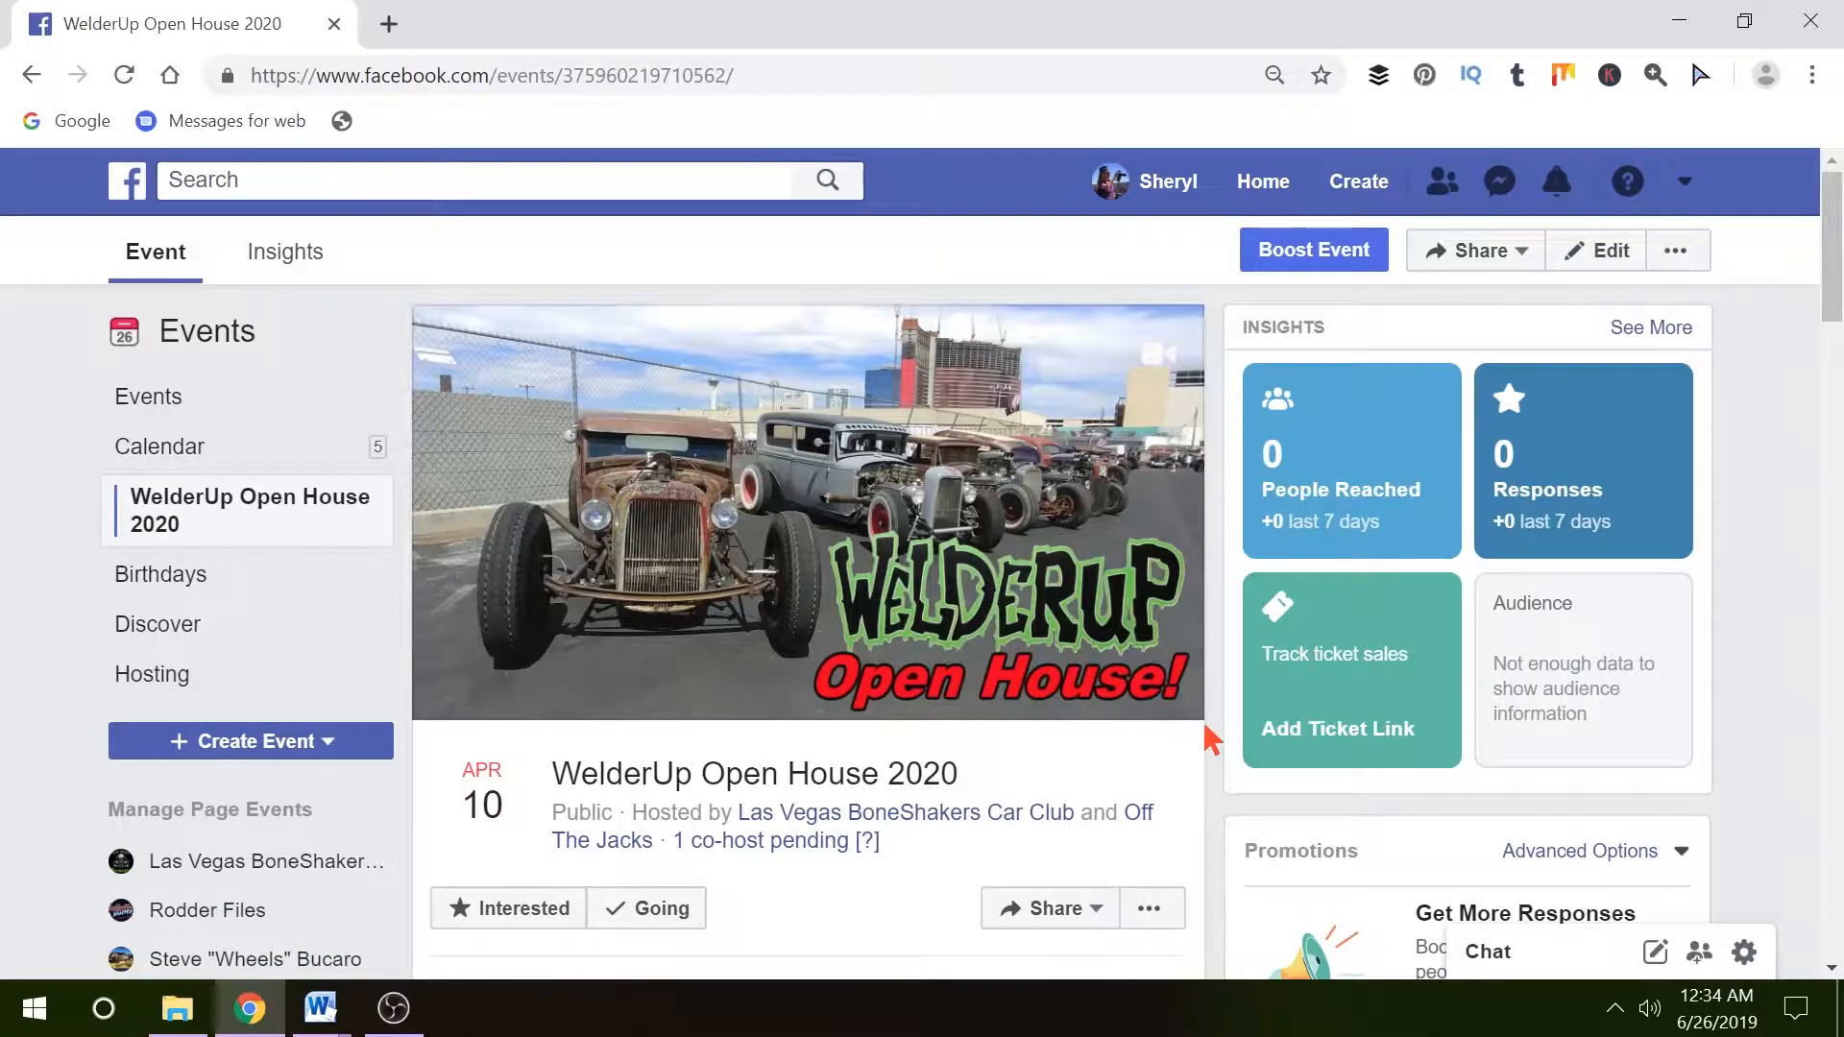
# Review the published event page, including hosts, date, location, the full expanded description, featured pages and venue information.
pyautogui.scroll(-1, 1198, 728)
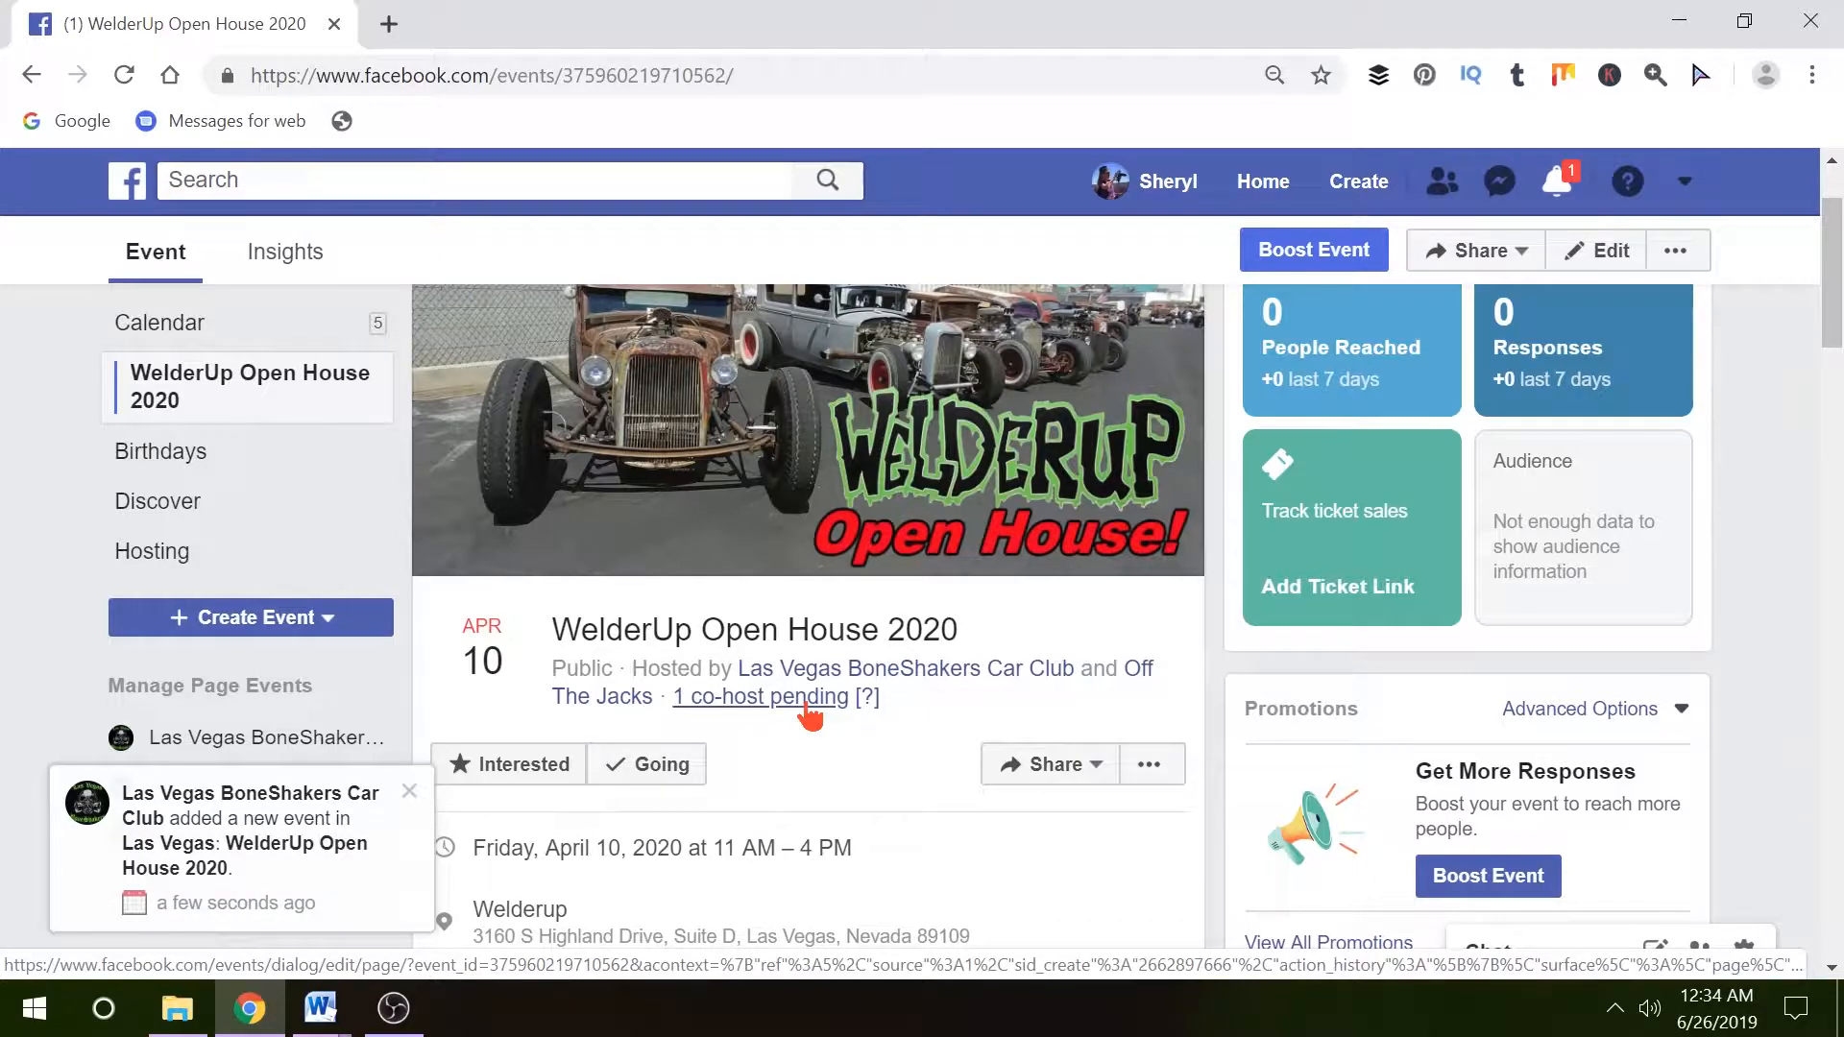
pyautogui.moveTo(615, 706)
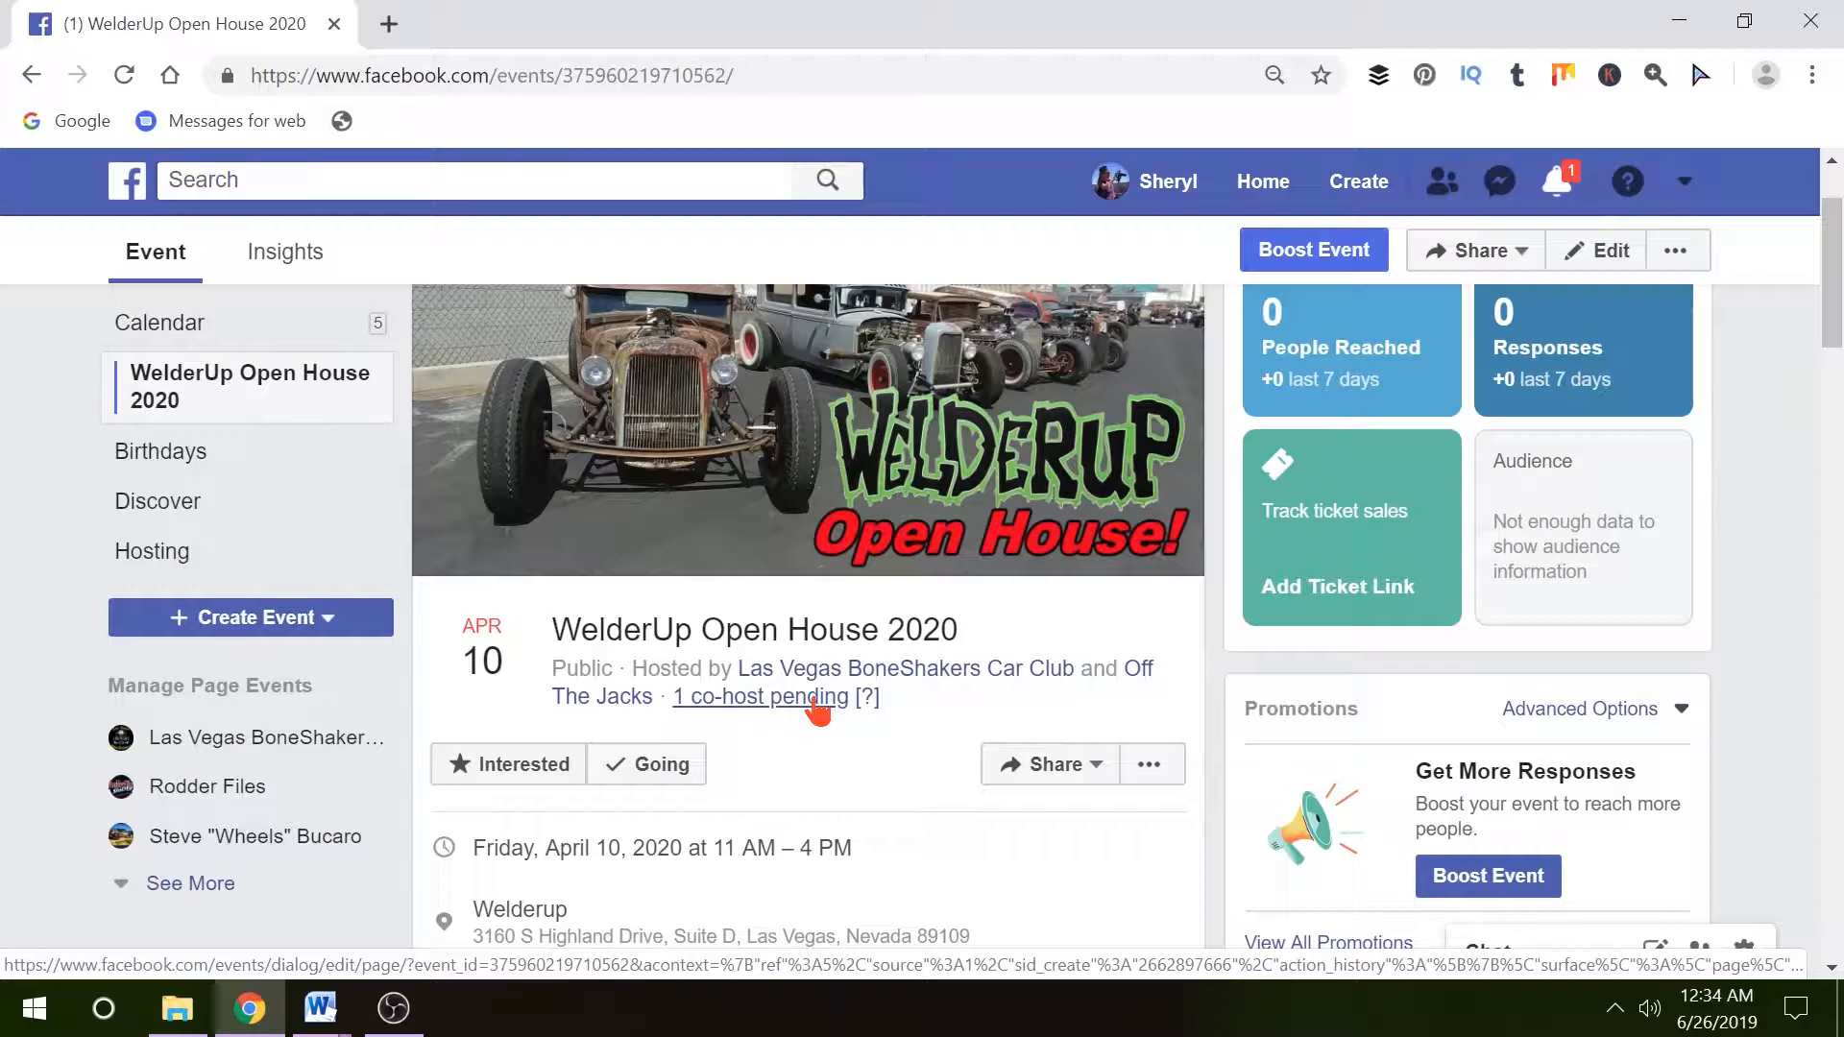
pyautogui.scroll(-2, 818, 709)
pyautogui.scroll(-3, 954, 625)
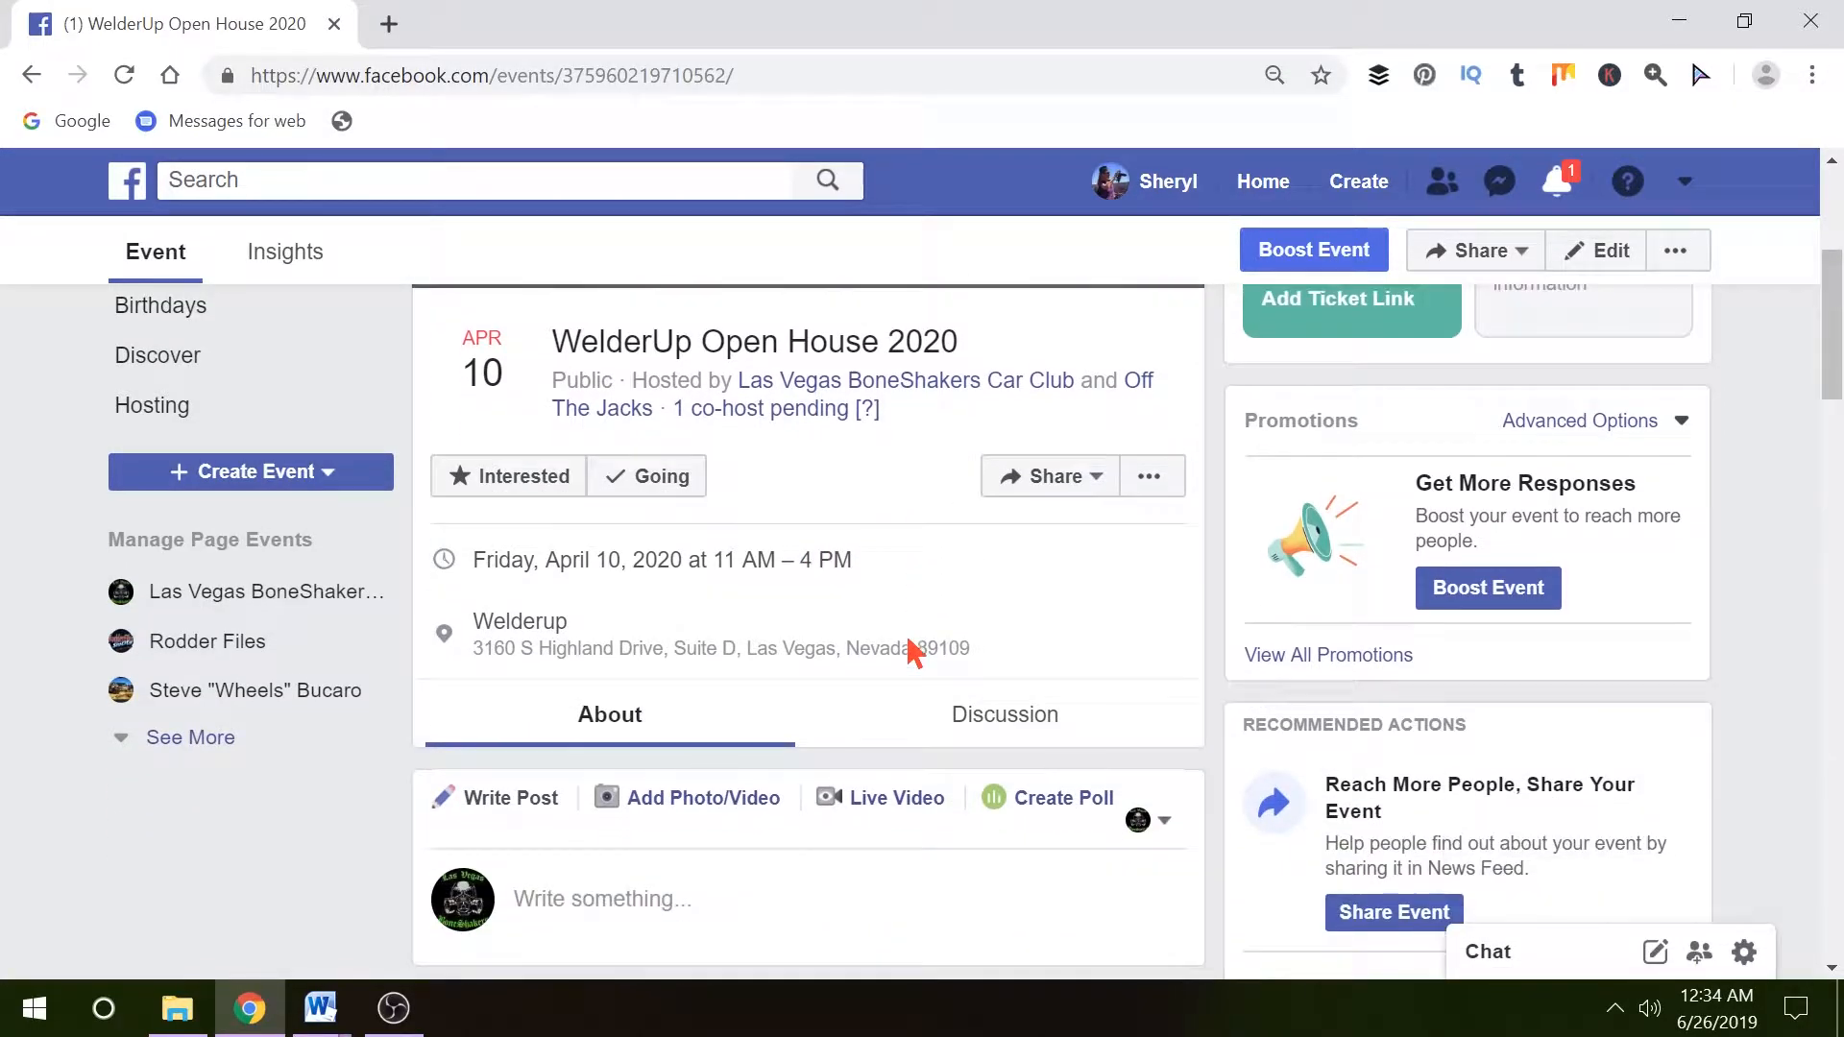
pyautogui.scroll(-9, 906, 656)
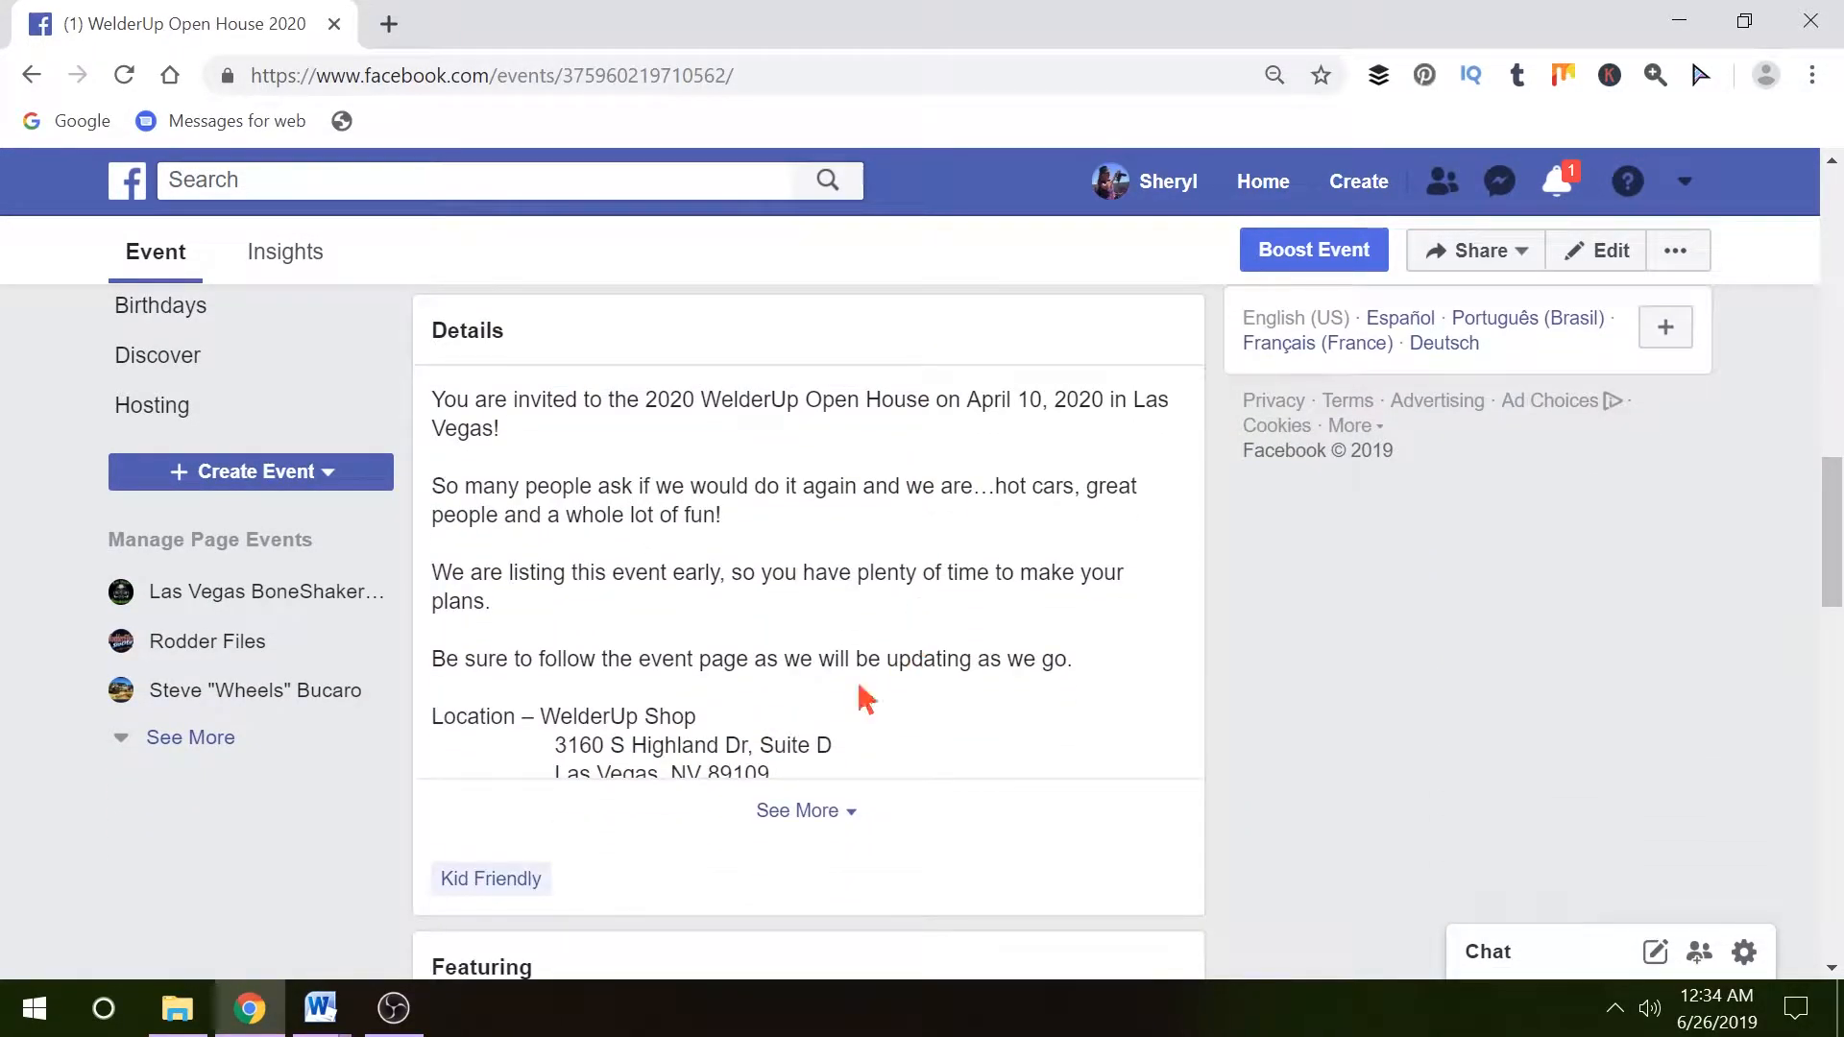
pyautogui.click(782, 827)
pyautogui.scroll(-9, 960, 663)
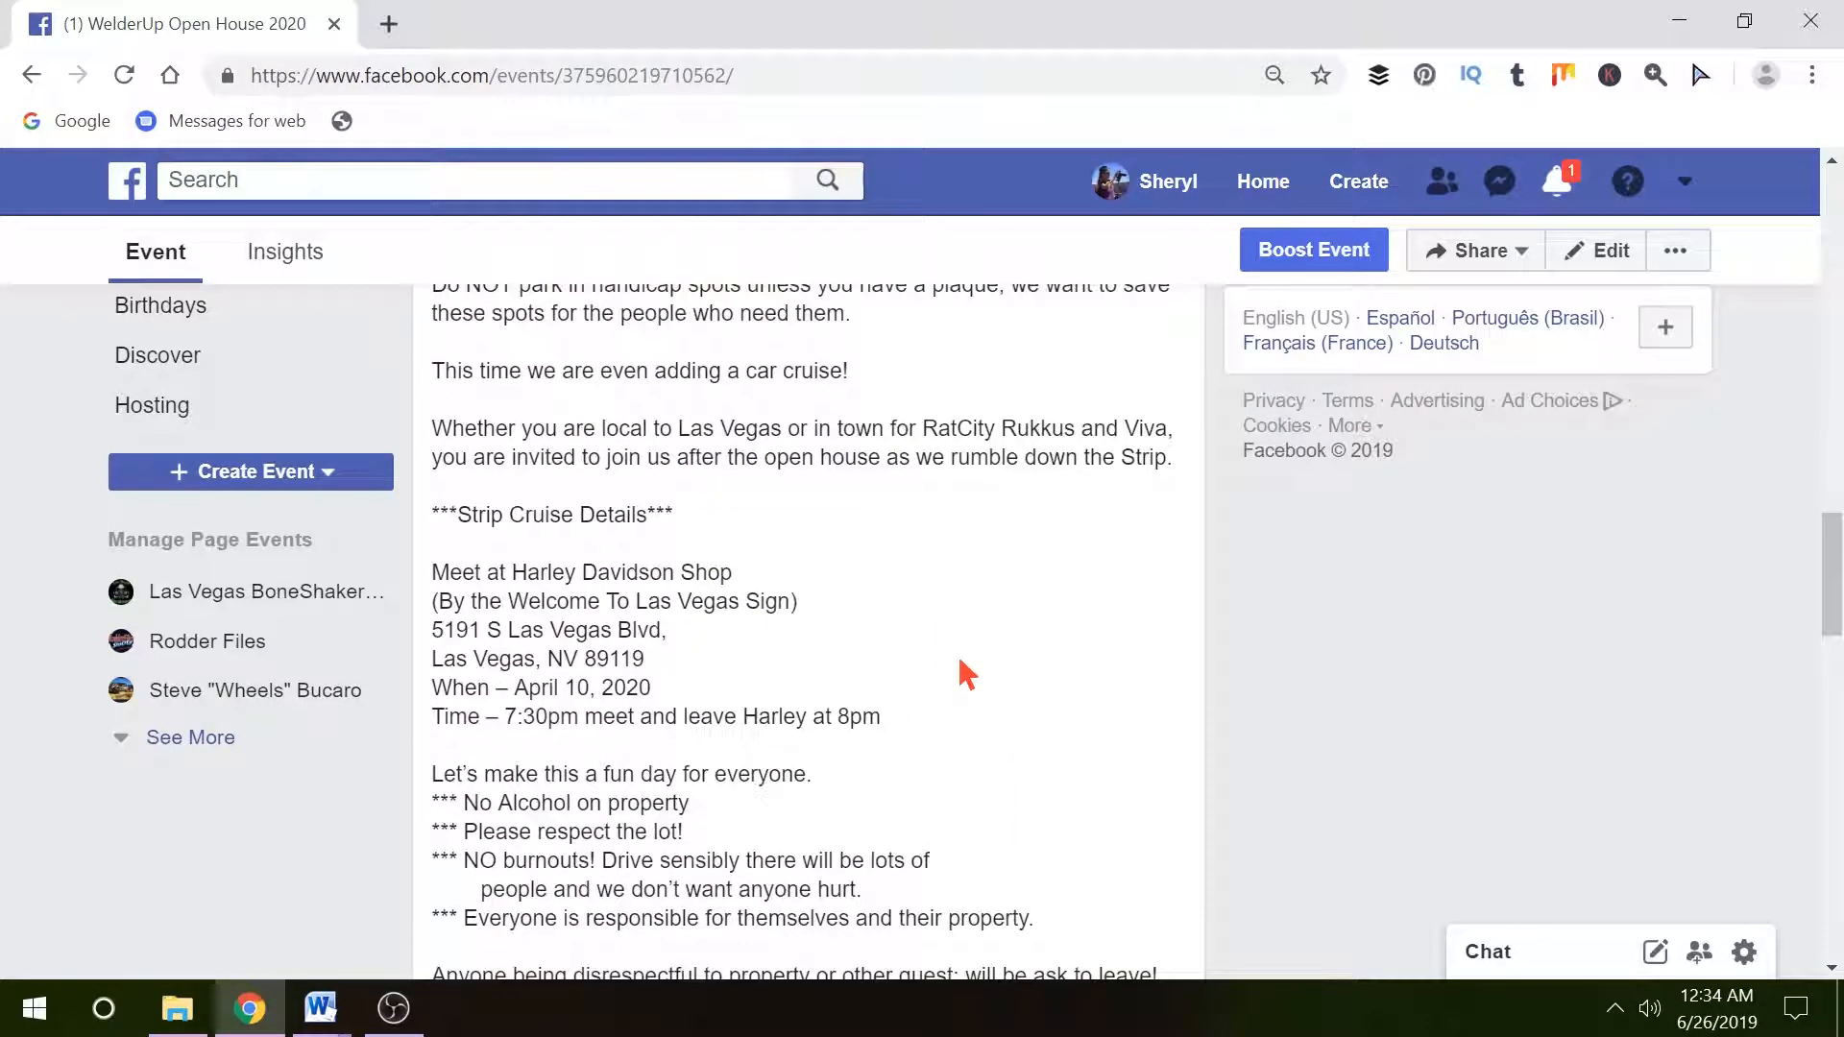
pyautogui.scroll(-7, 965, 673)
pyautogui.scroll(6, 965, 672)
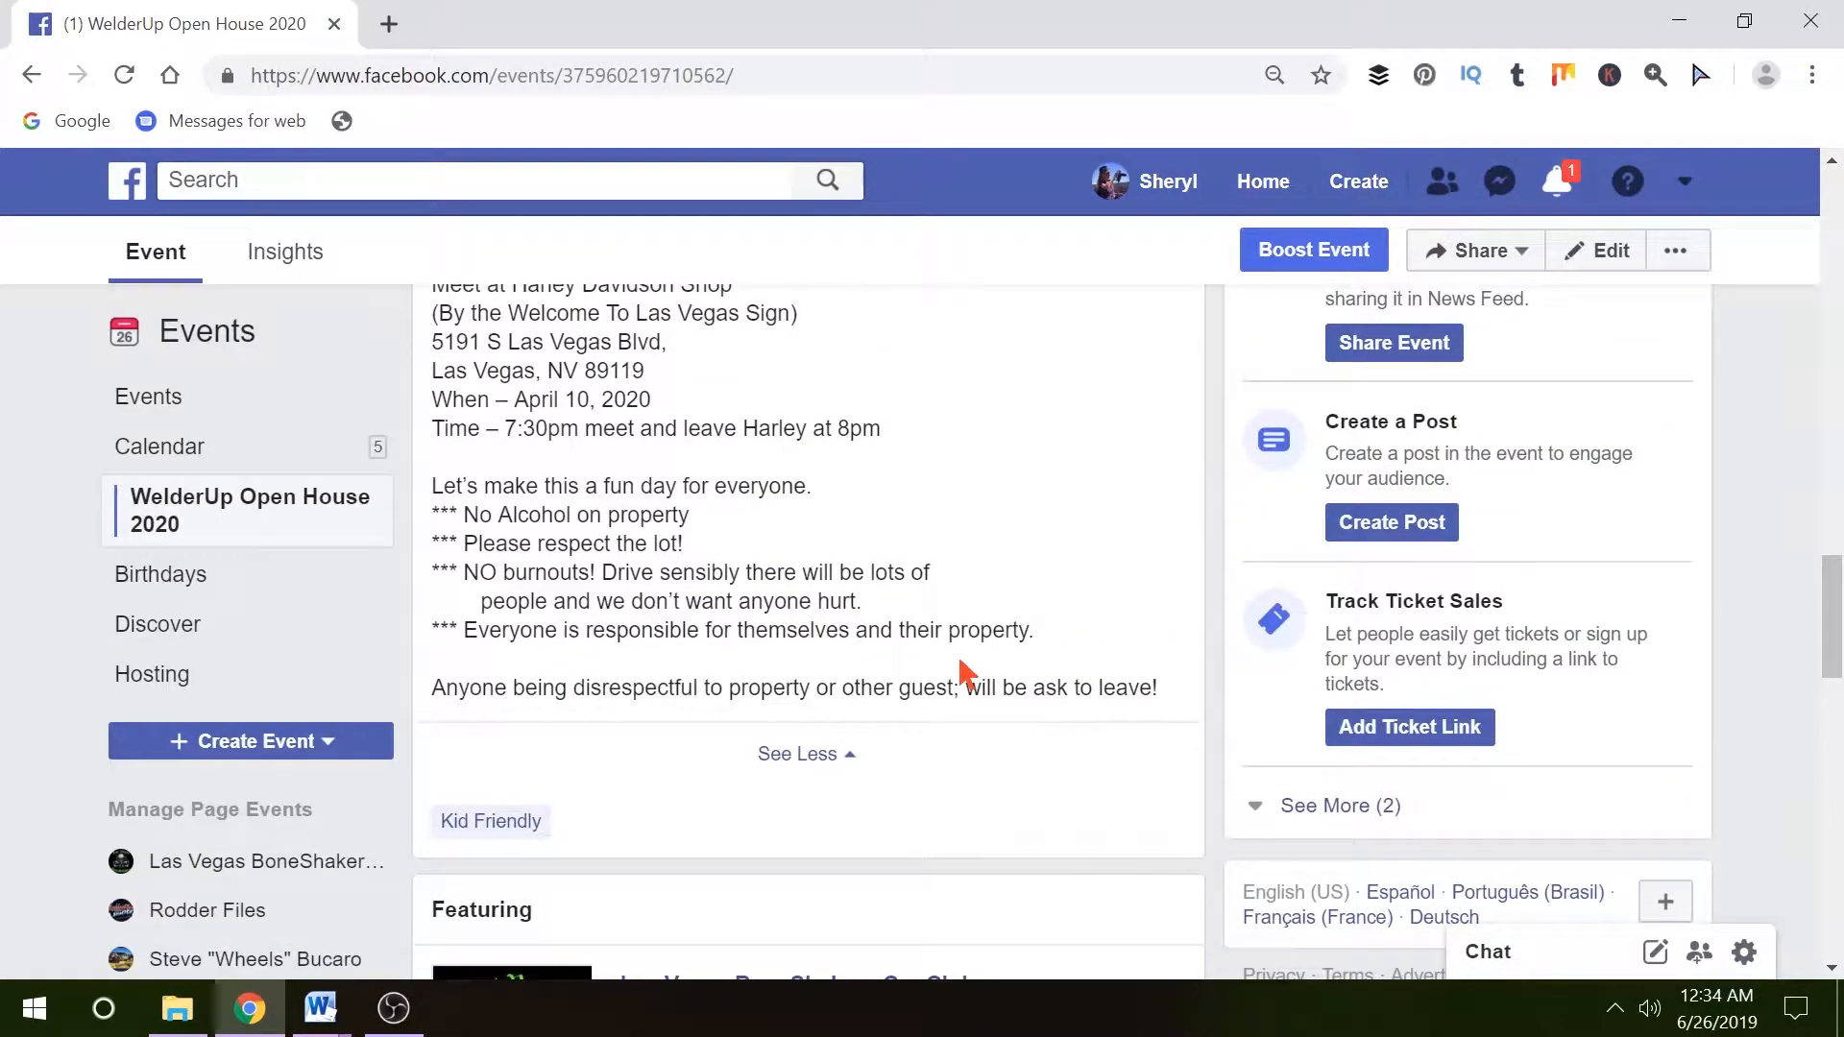
pyautogui.scroll(-5, 965, 673)
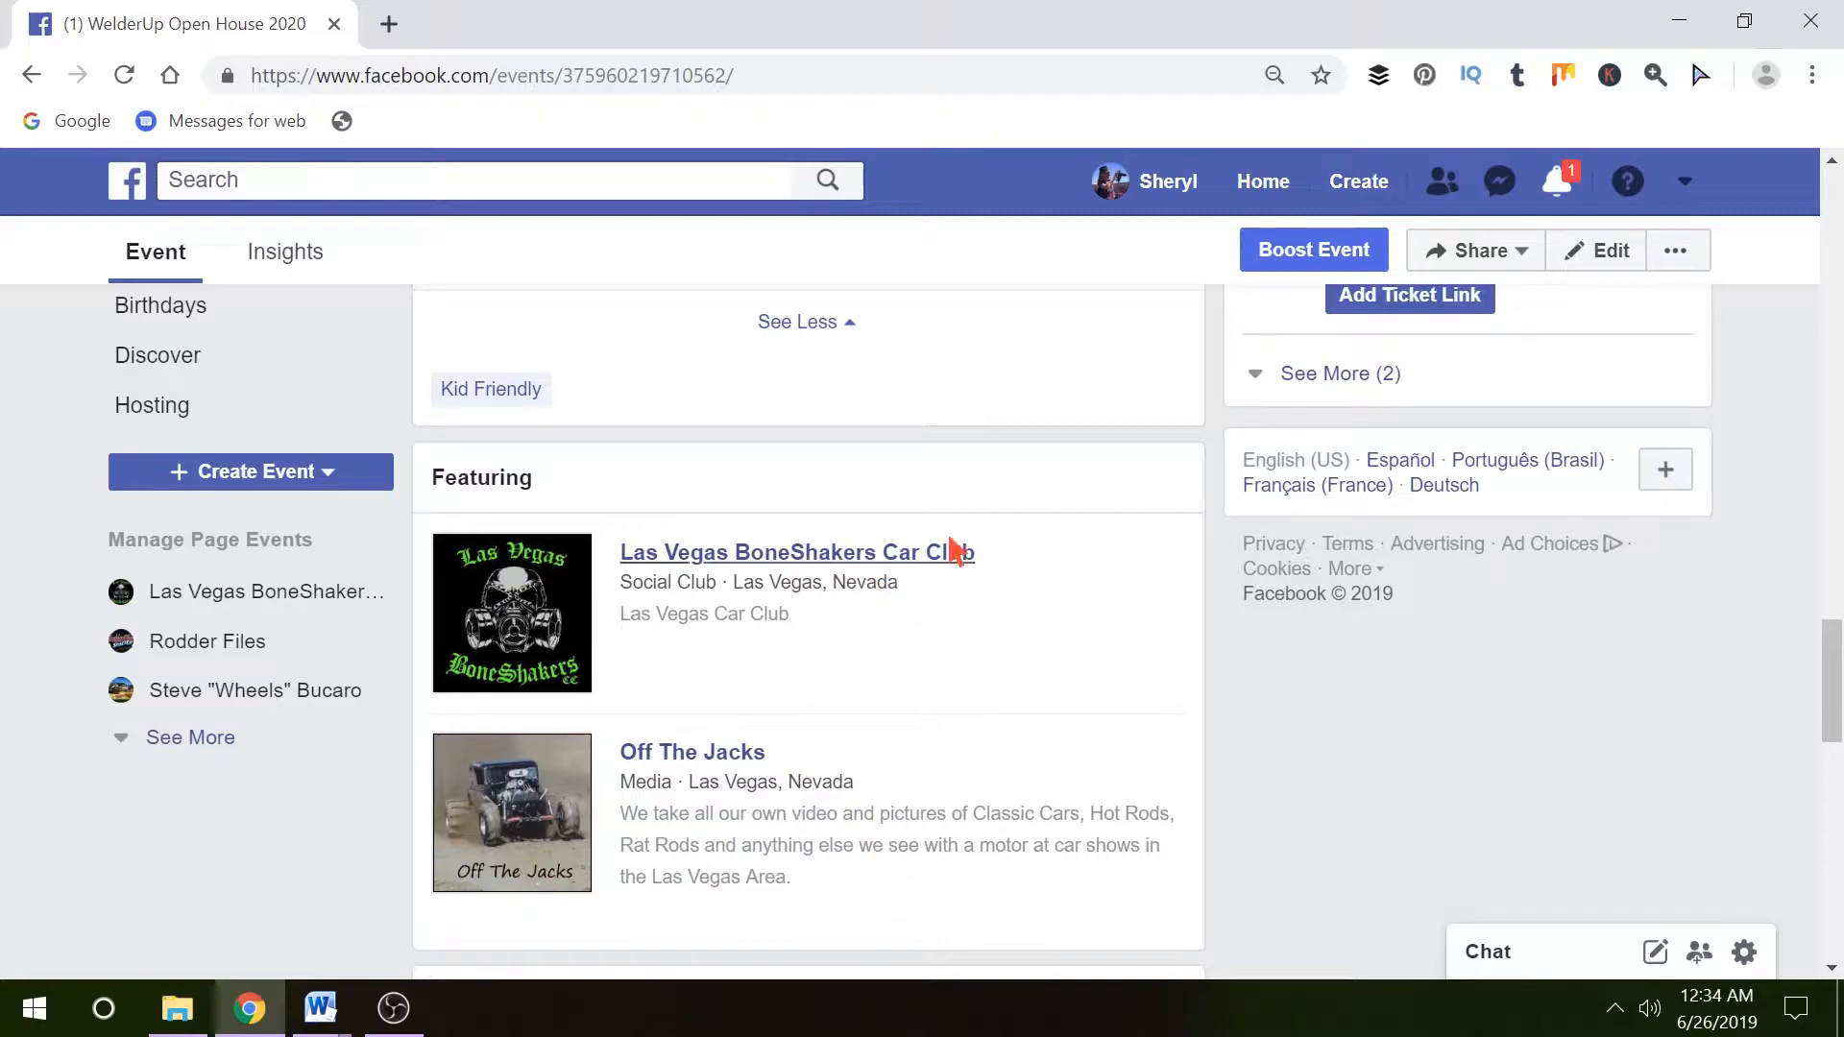
pyautogui.scroll(-5, 1049, 816)
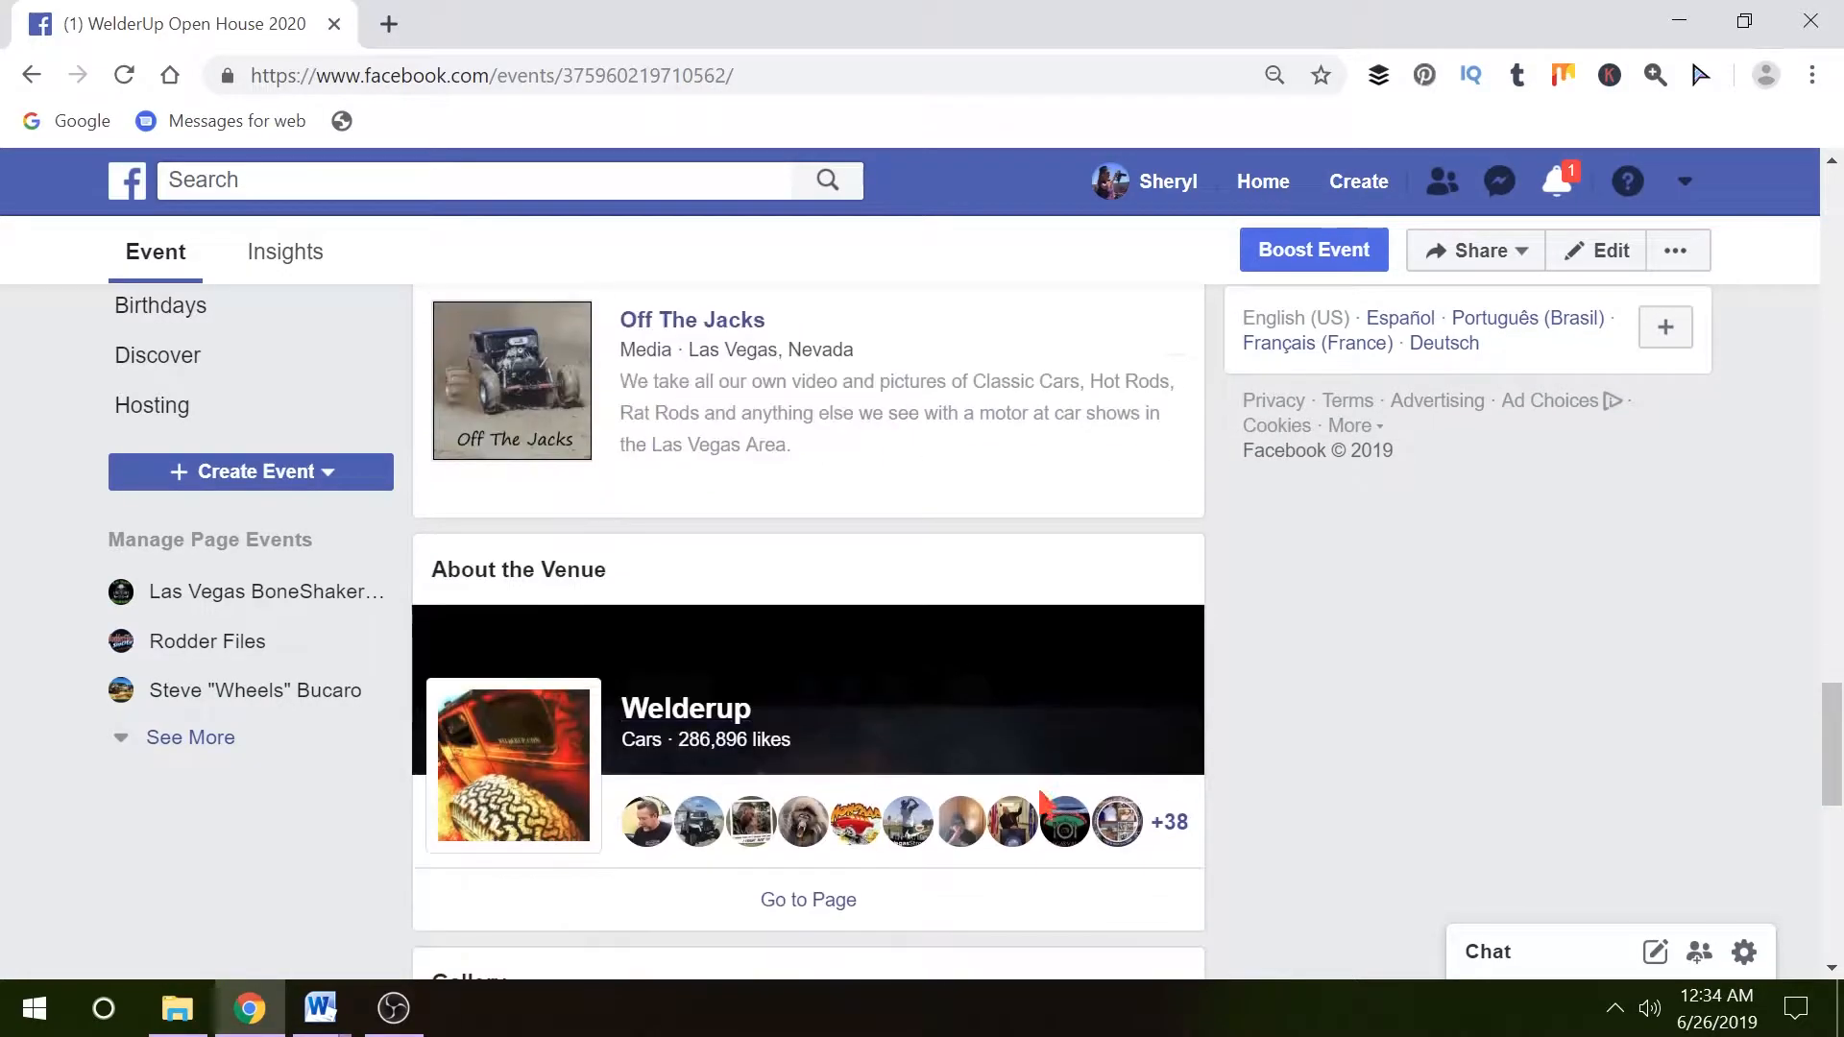
pyautogui.scroll(10, 1031, 742)
pyautogui.scroll(15, 1032, 739)
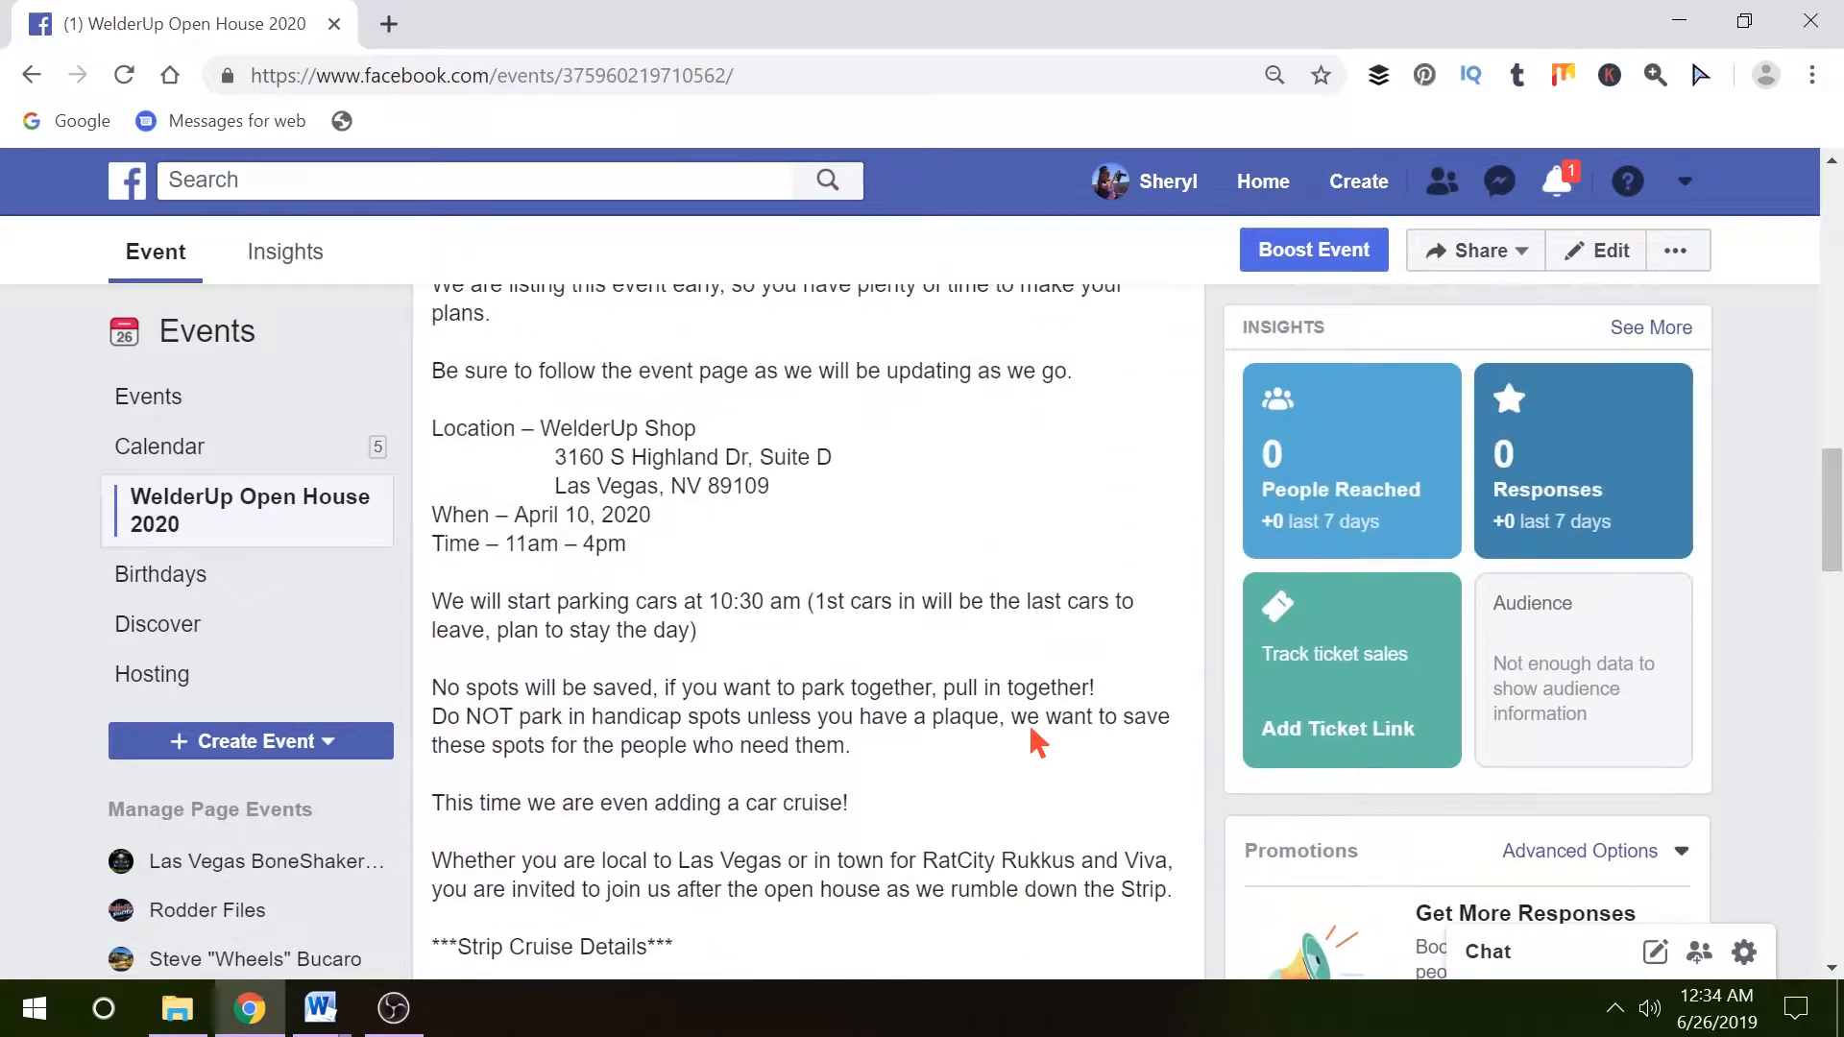
pyautogui.scroll(8, 1038, 741)
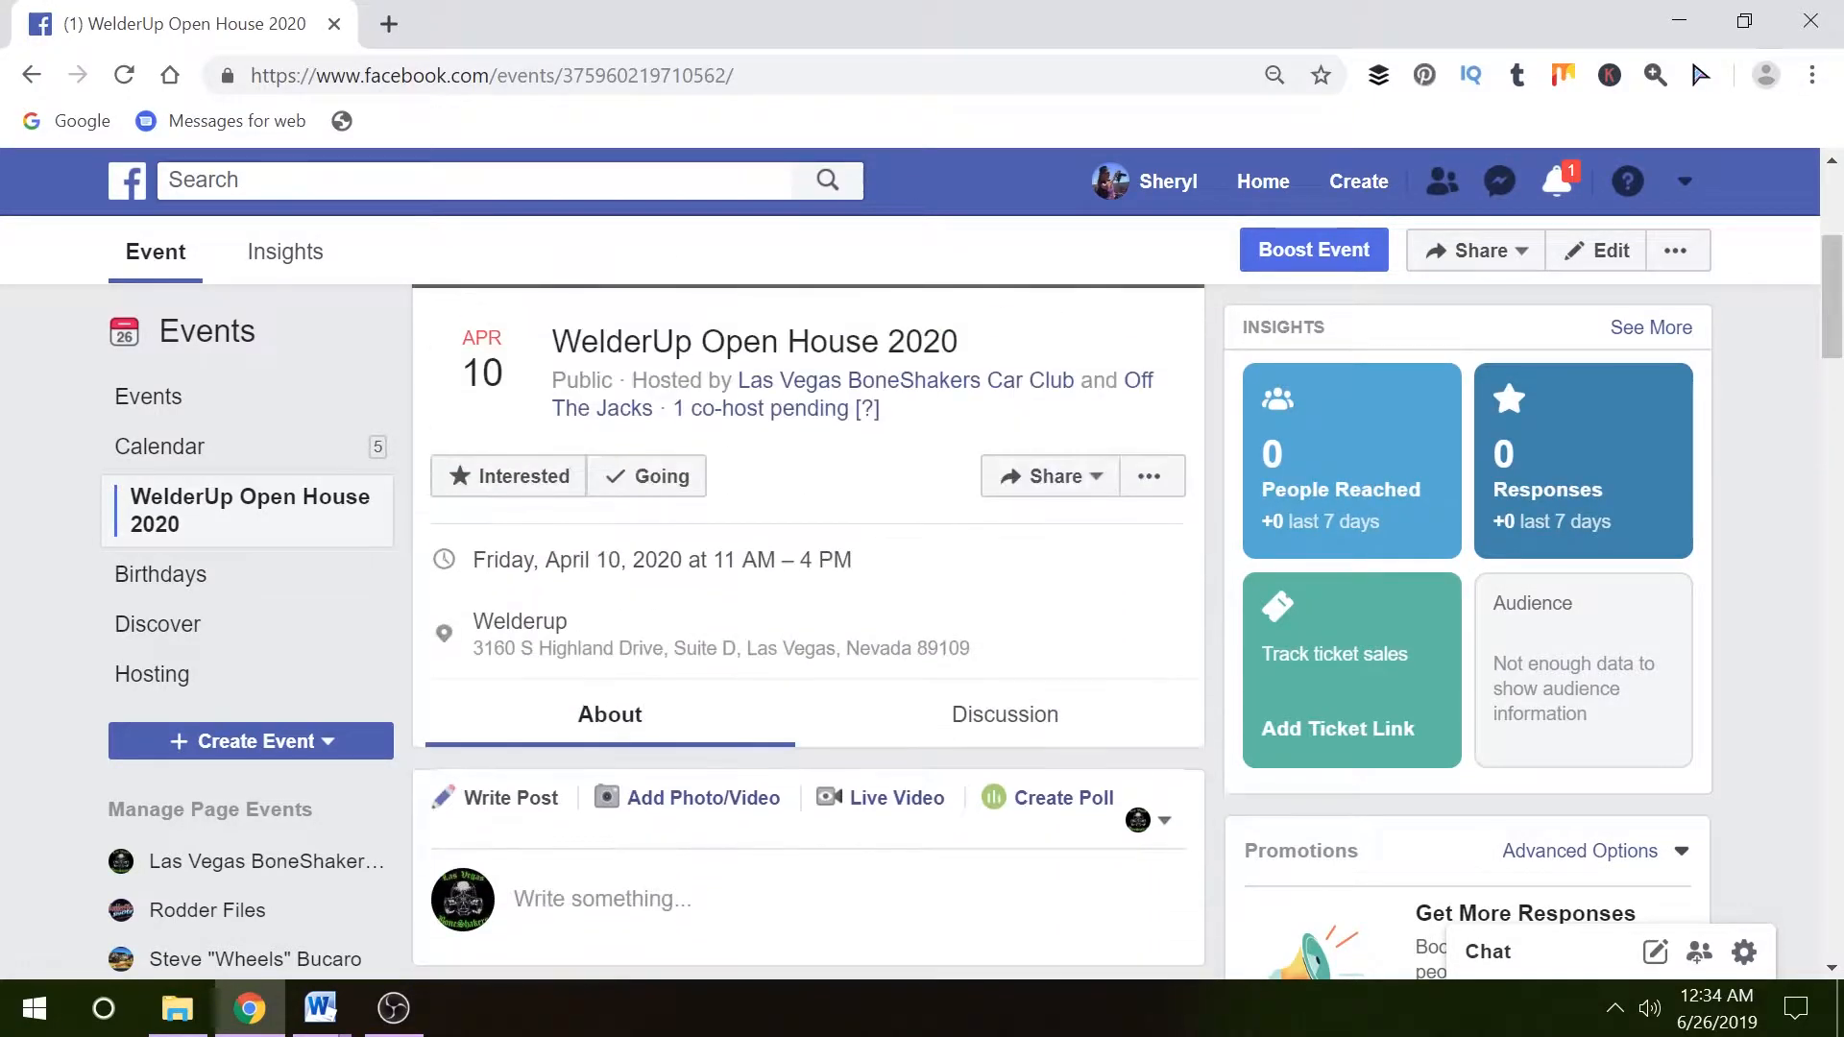
# Examine the event's discussion section with its posting area, and look over the additional event options.
pyautogui.click(1015, 727)
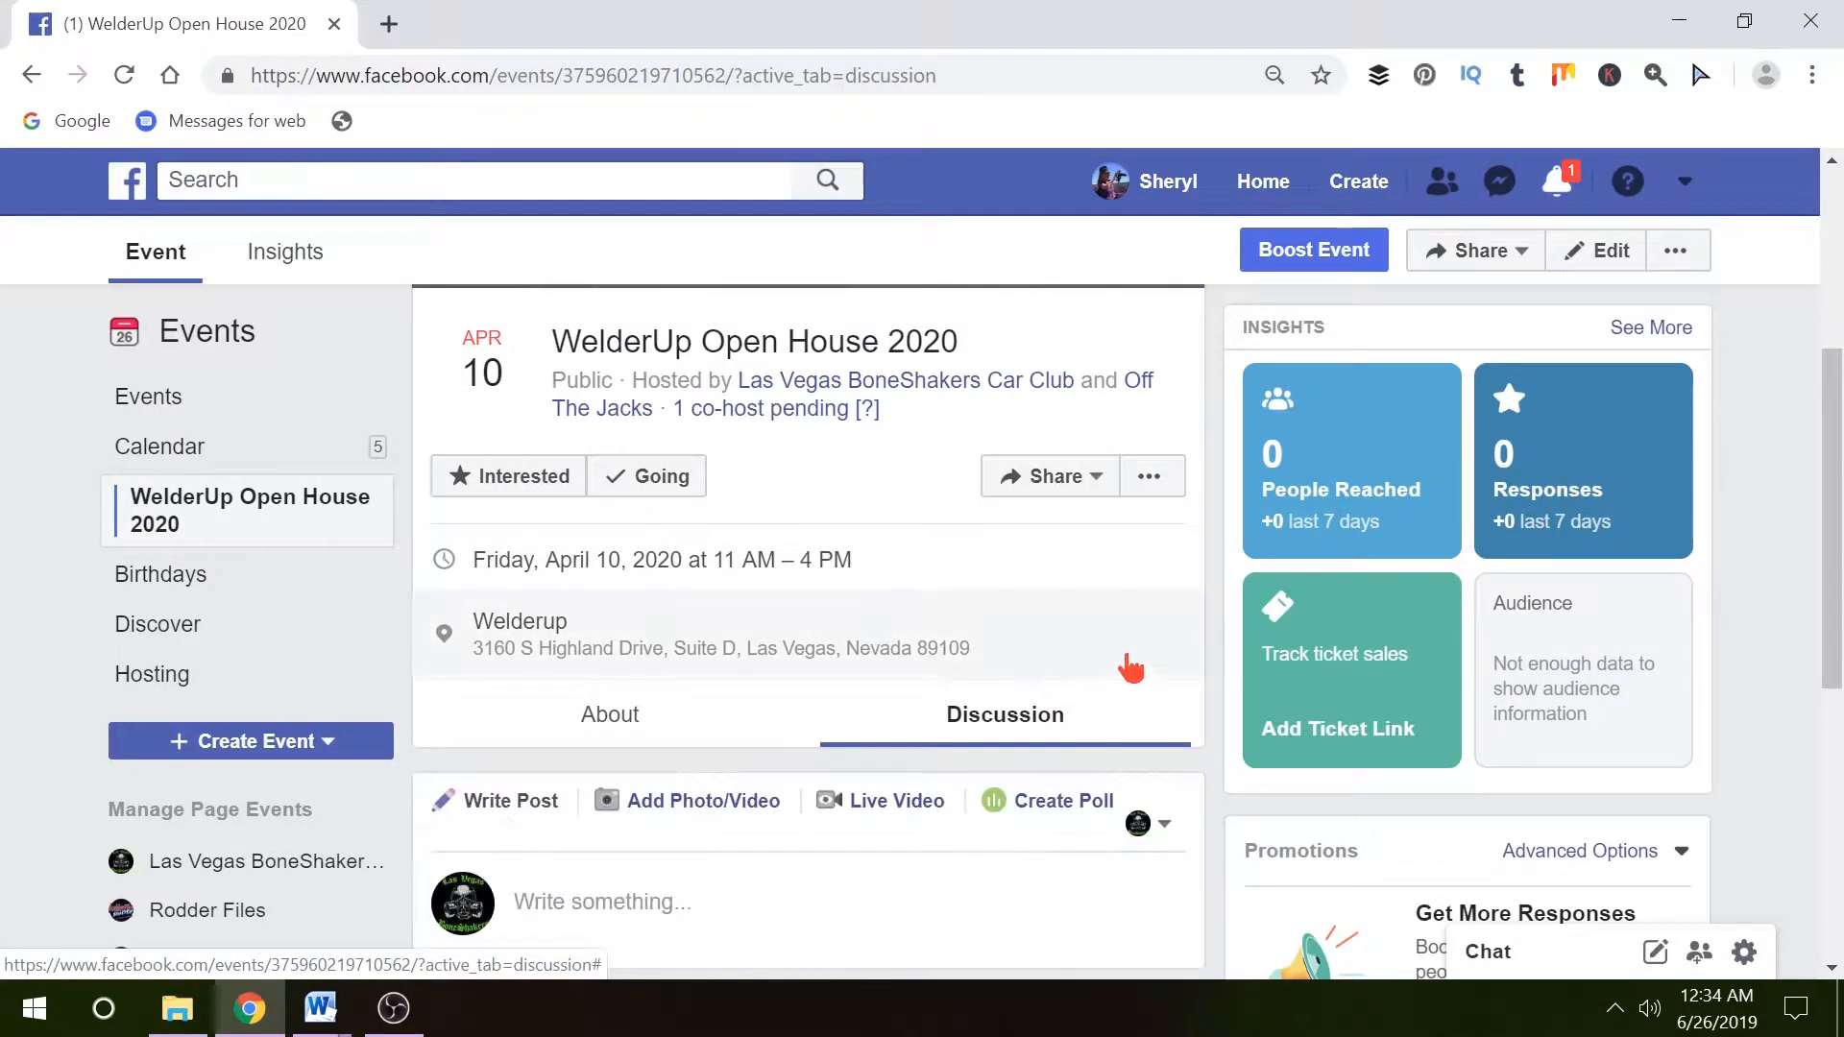
pyautogui.scroll(-4, 1133, 663)
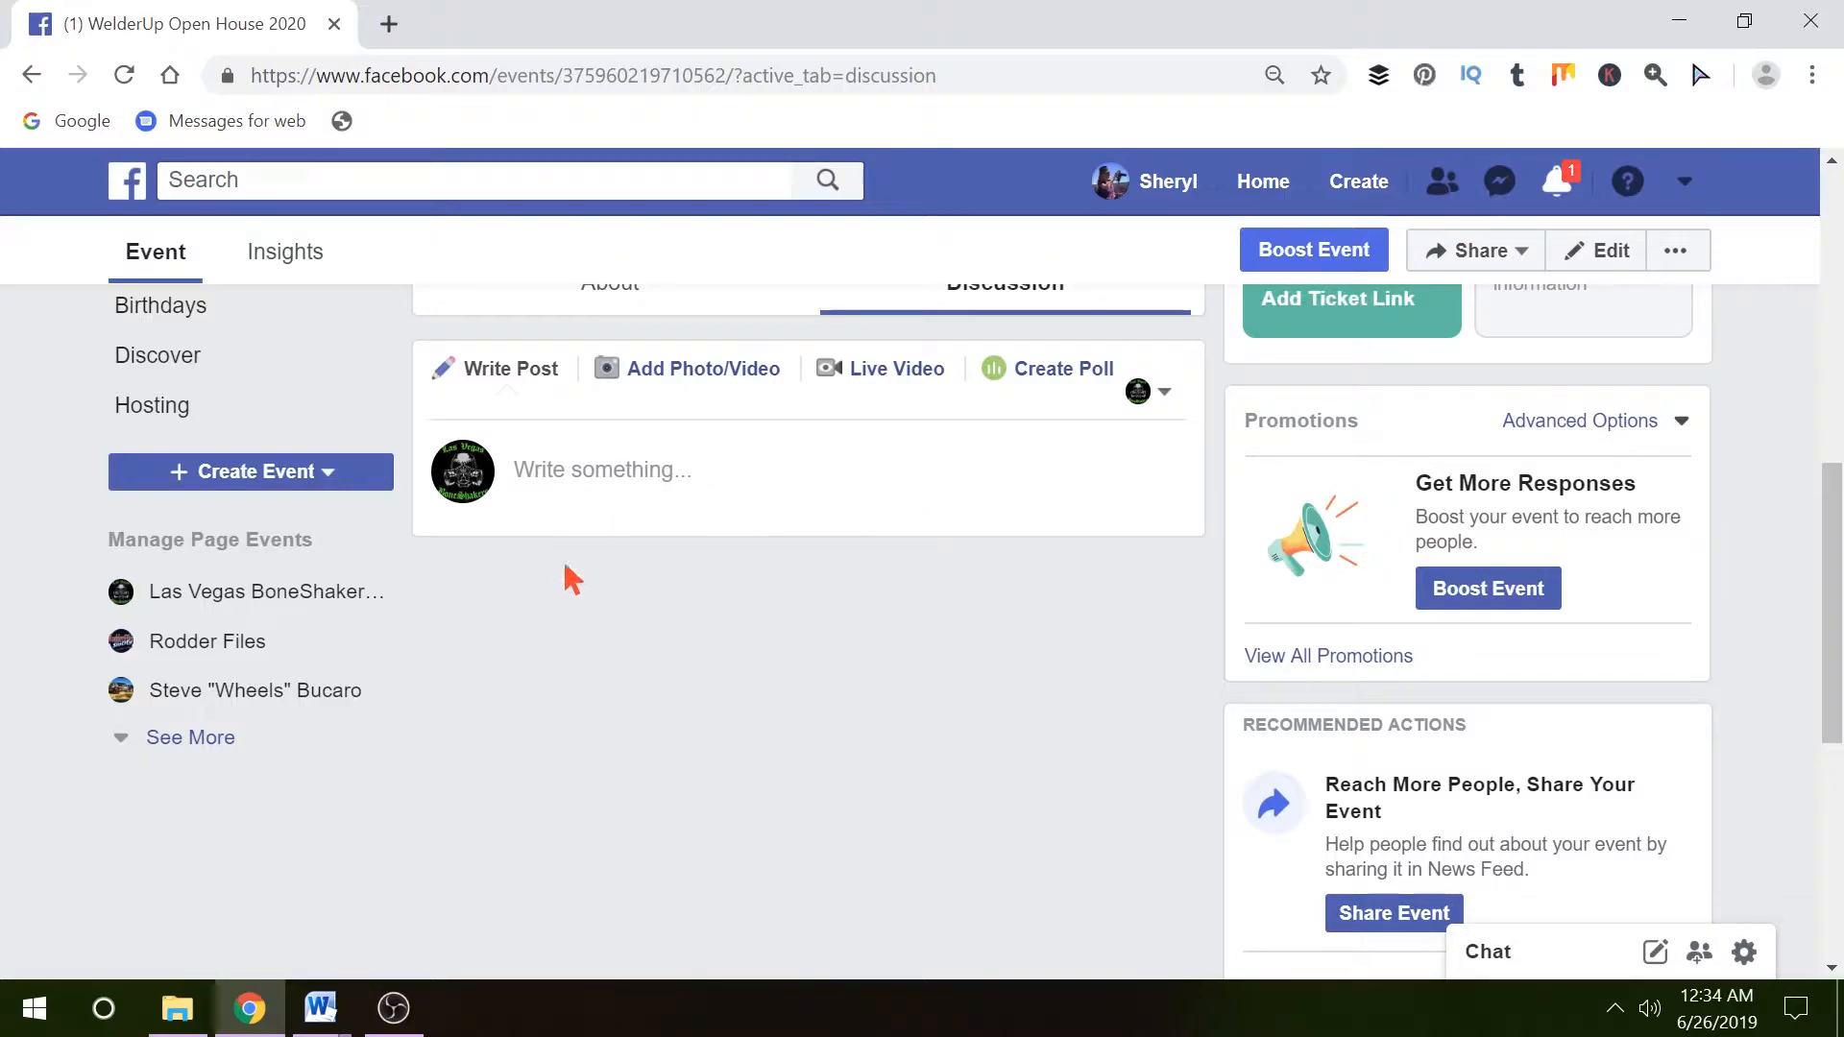
pyautogui.scroll(5, 996, 646)
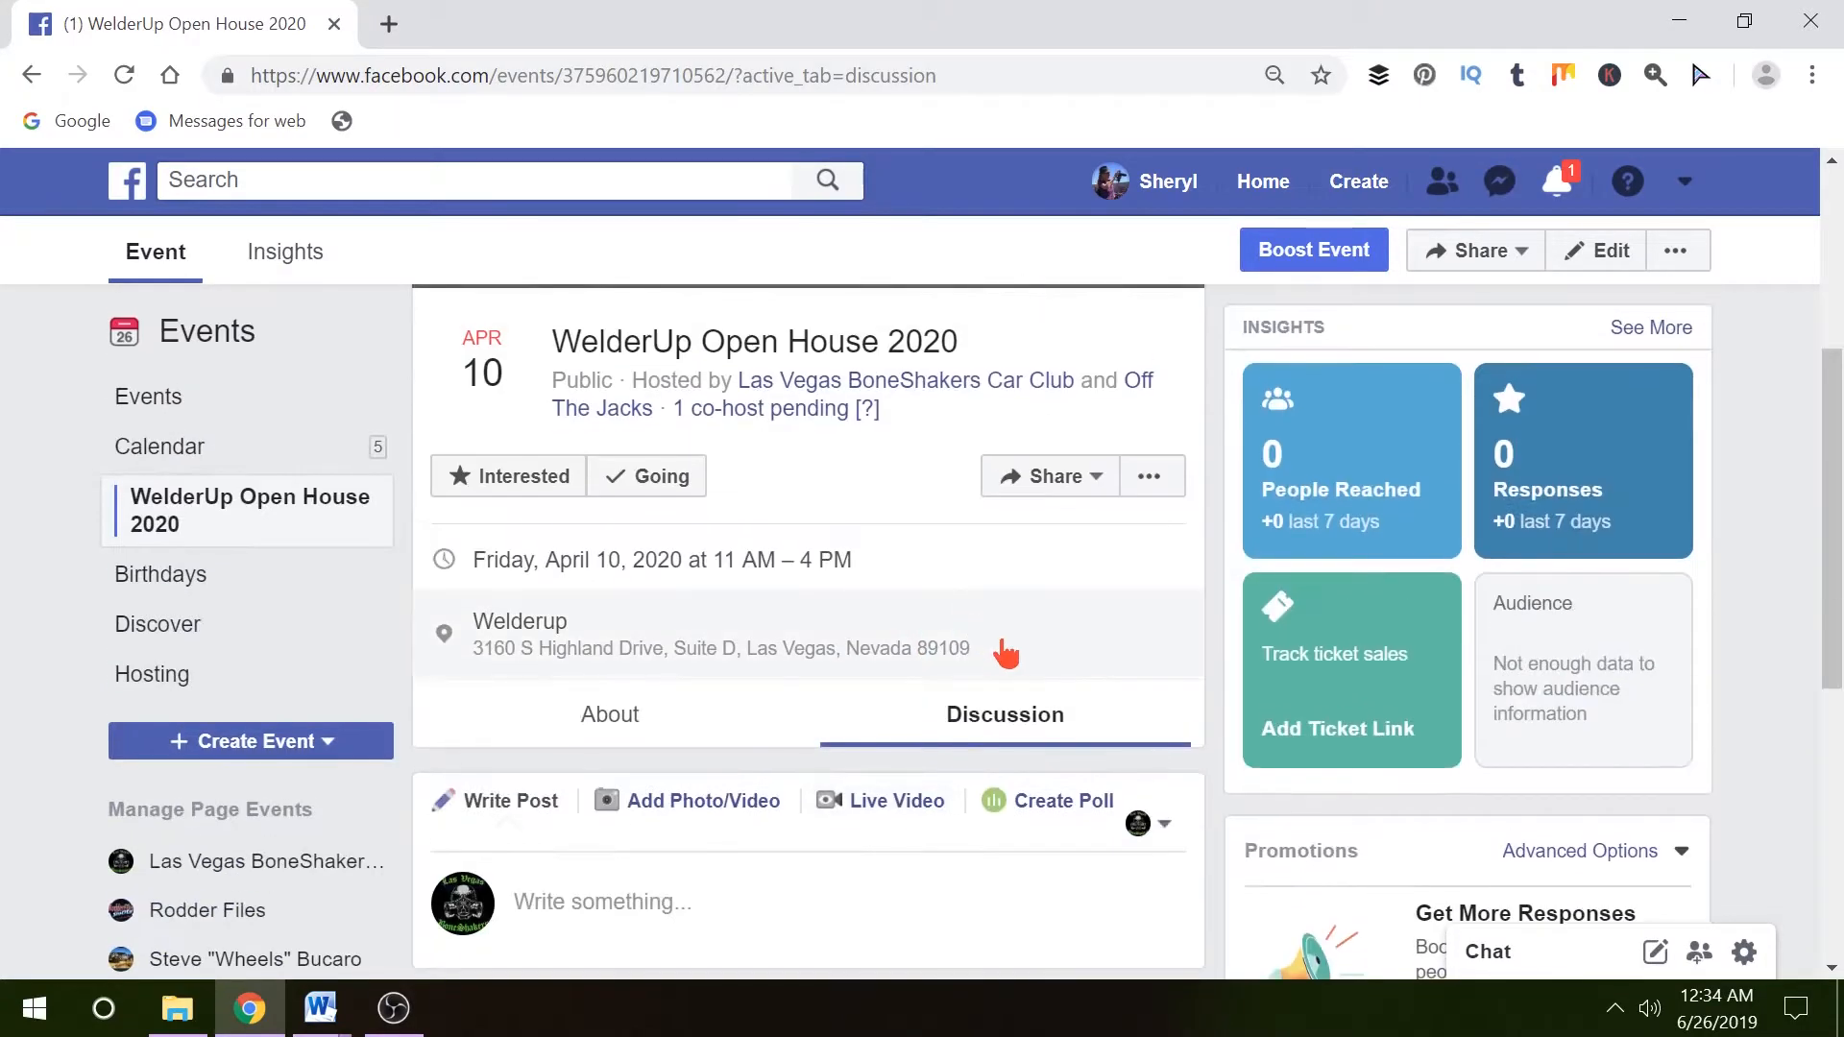
pyautogui.scroll(-1, 930, 656)
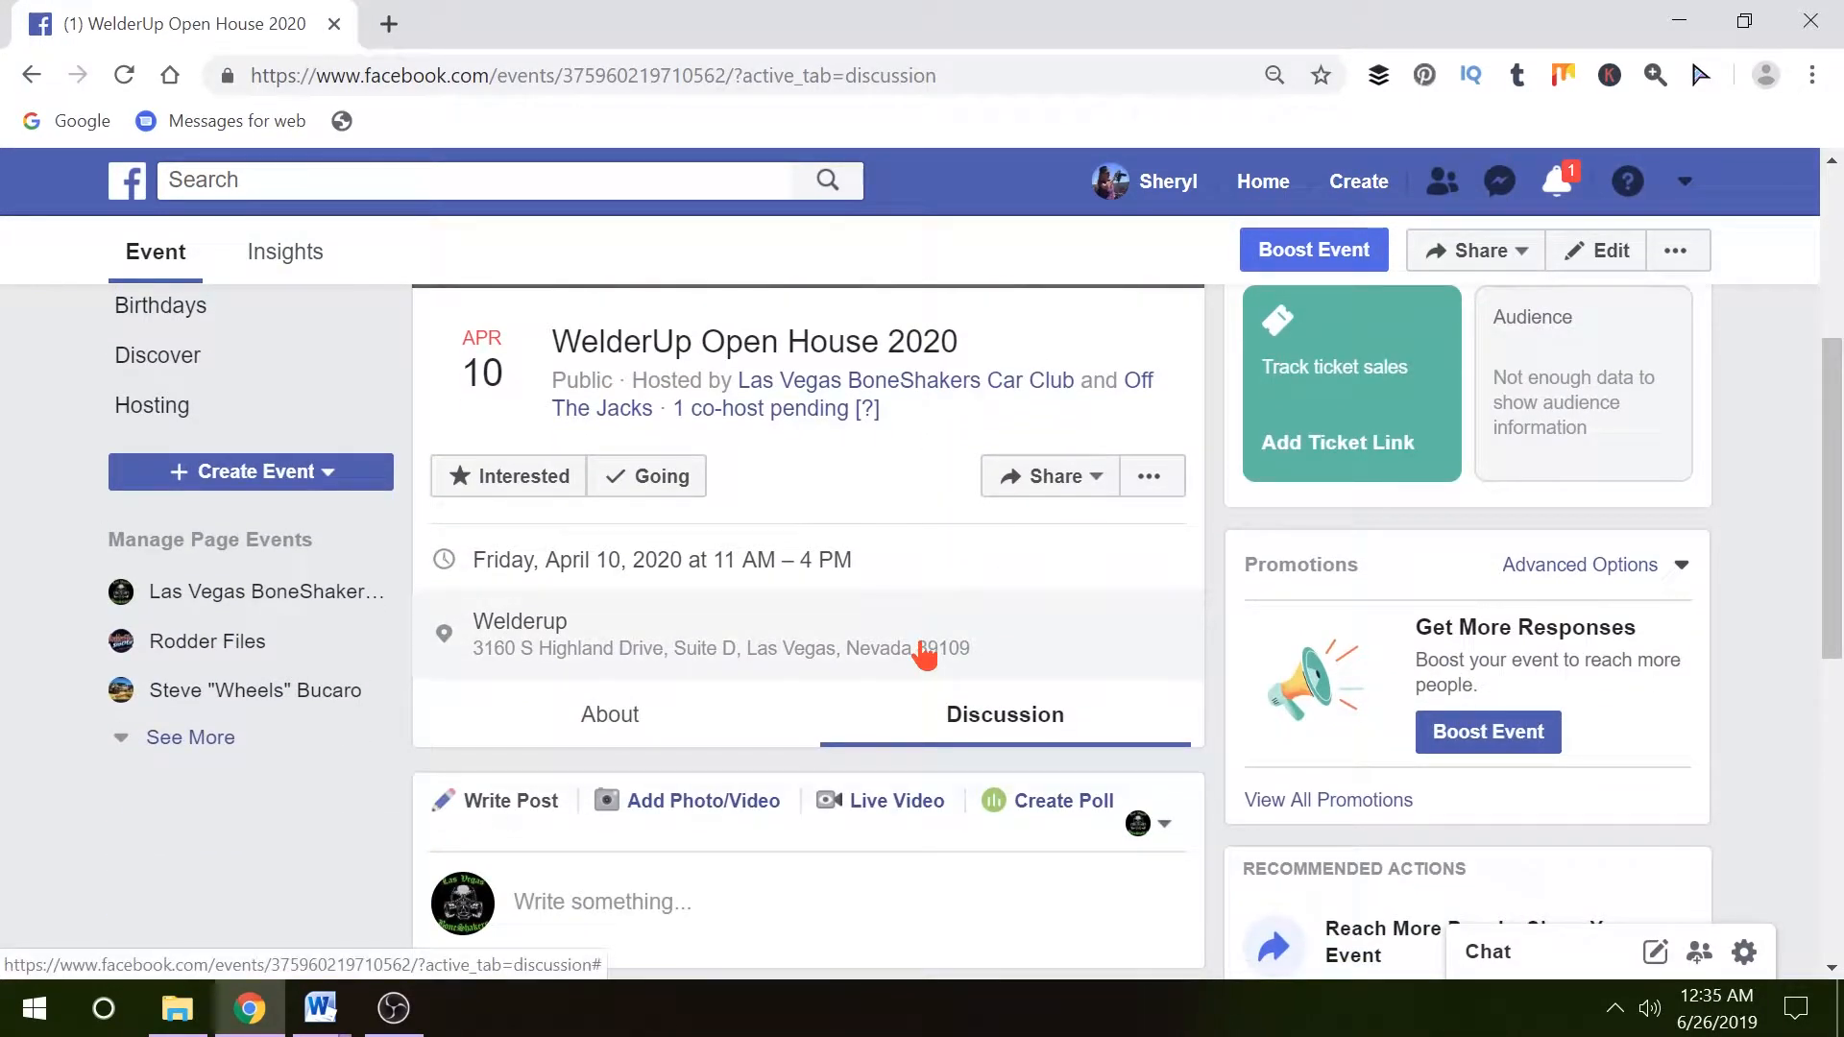
pyautogui.click(1150, 480)
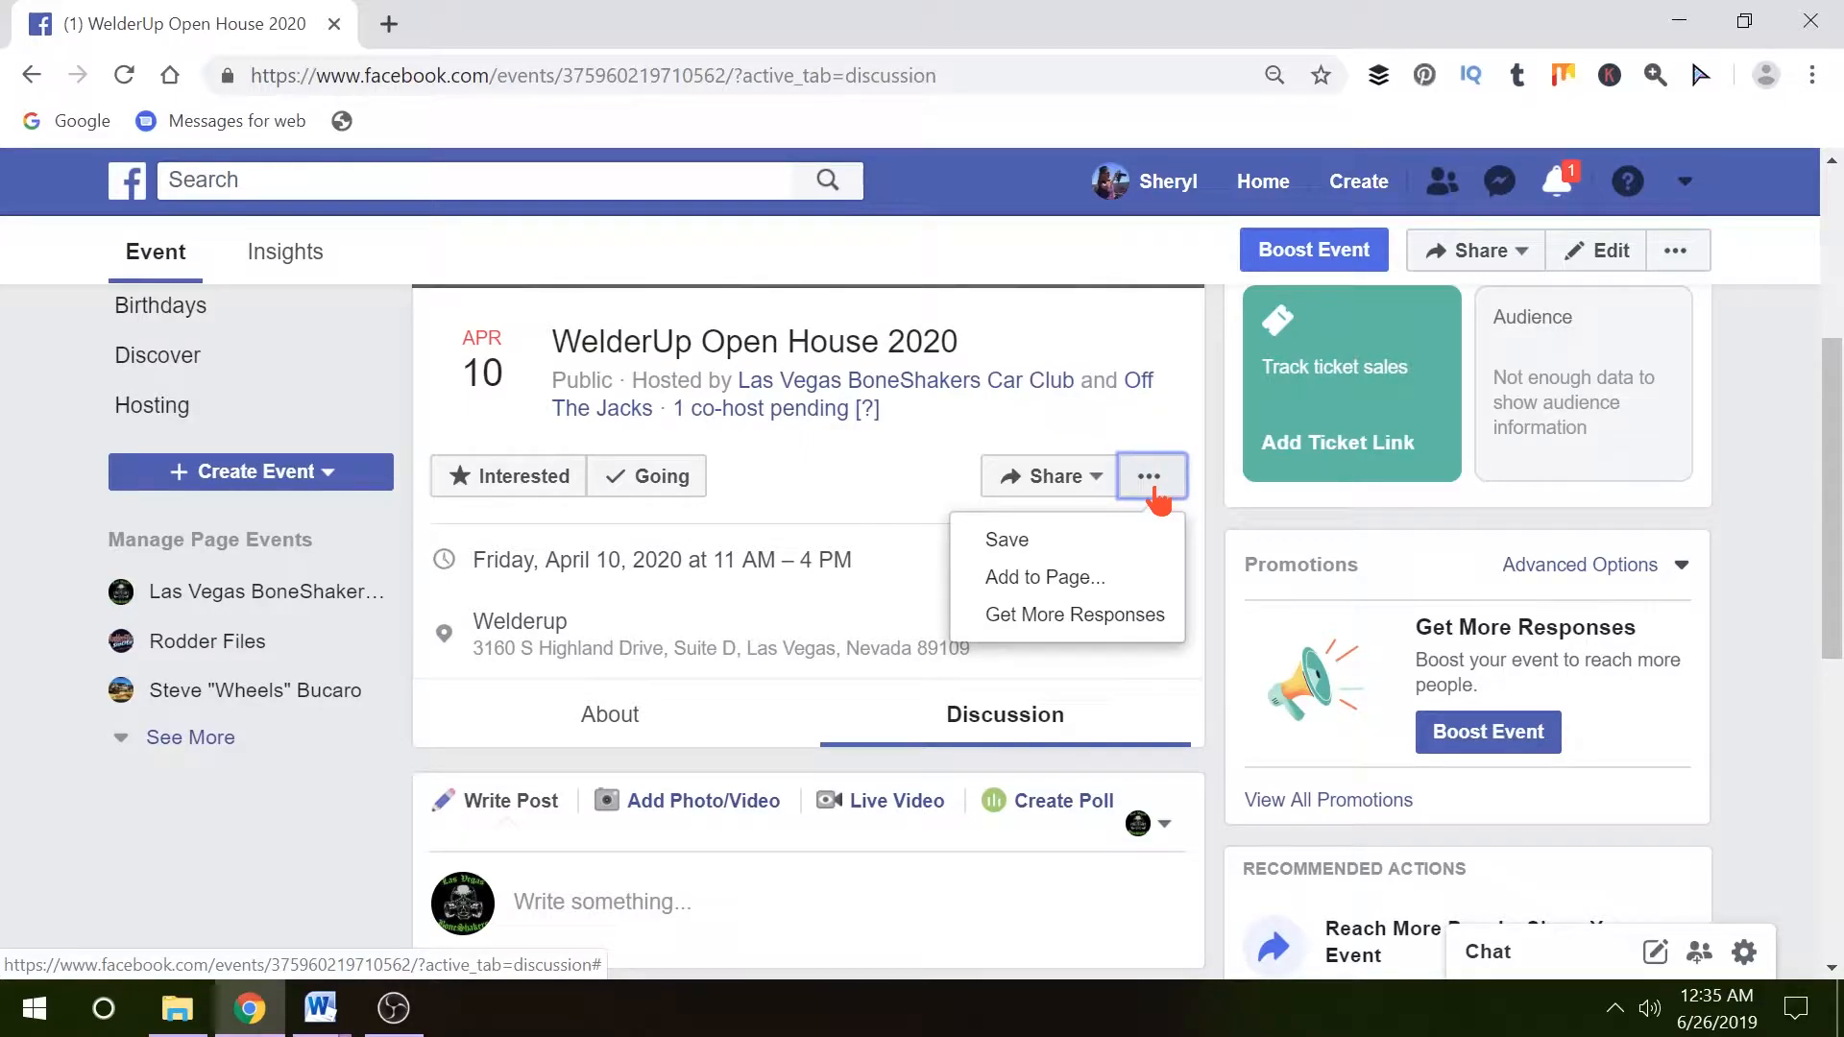
pyautogui.click(818, 490)
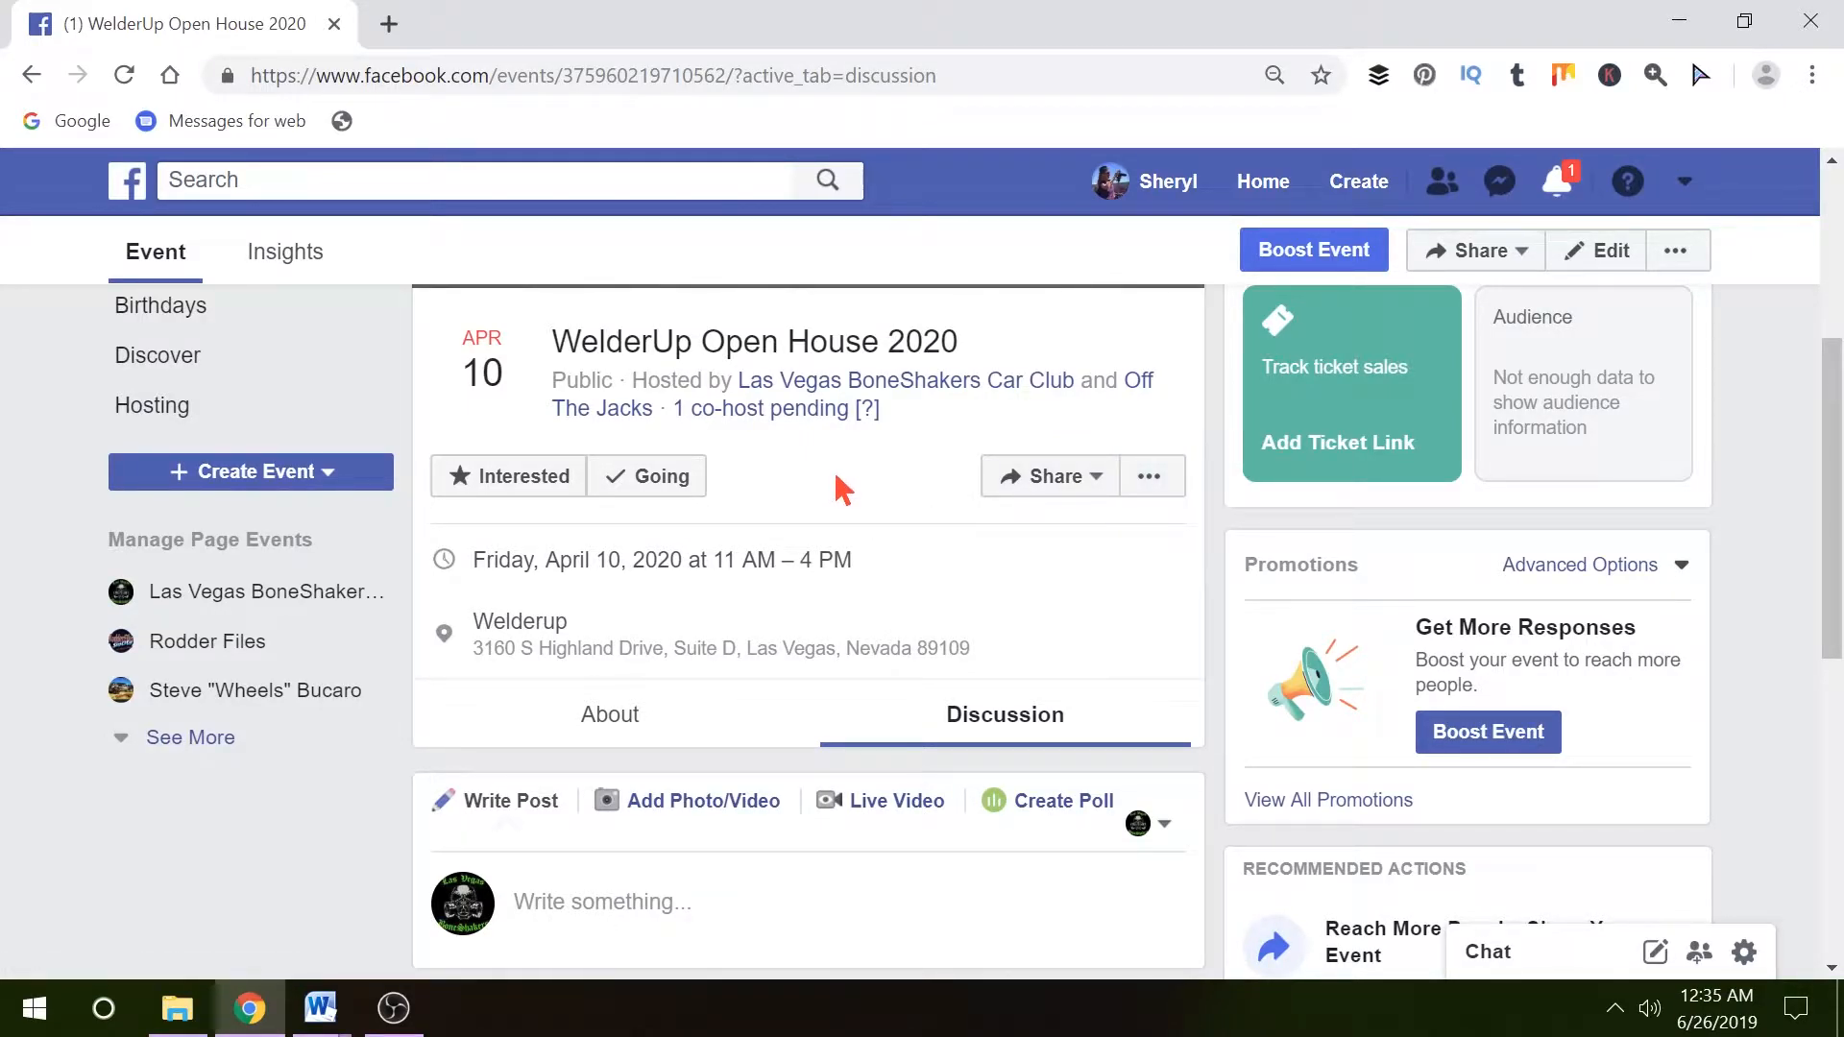
# Respond to the event as Interested and open its additional options.
pyautogui.scroll(3, 872, 545)
pyautogui.scroll(-3, 877, 564)
pyautogui.click(524, 488)
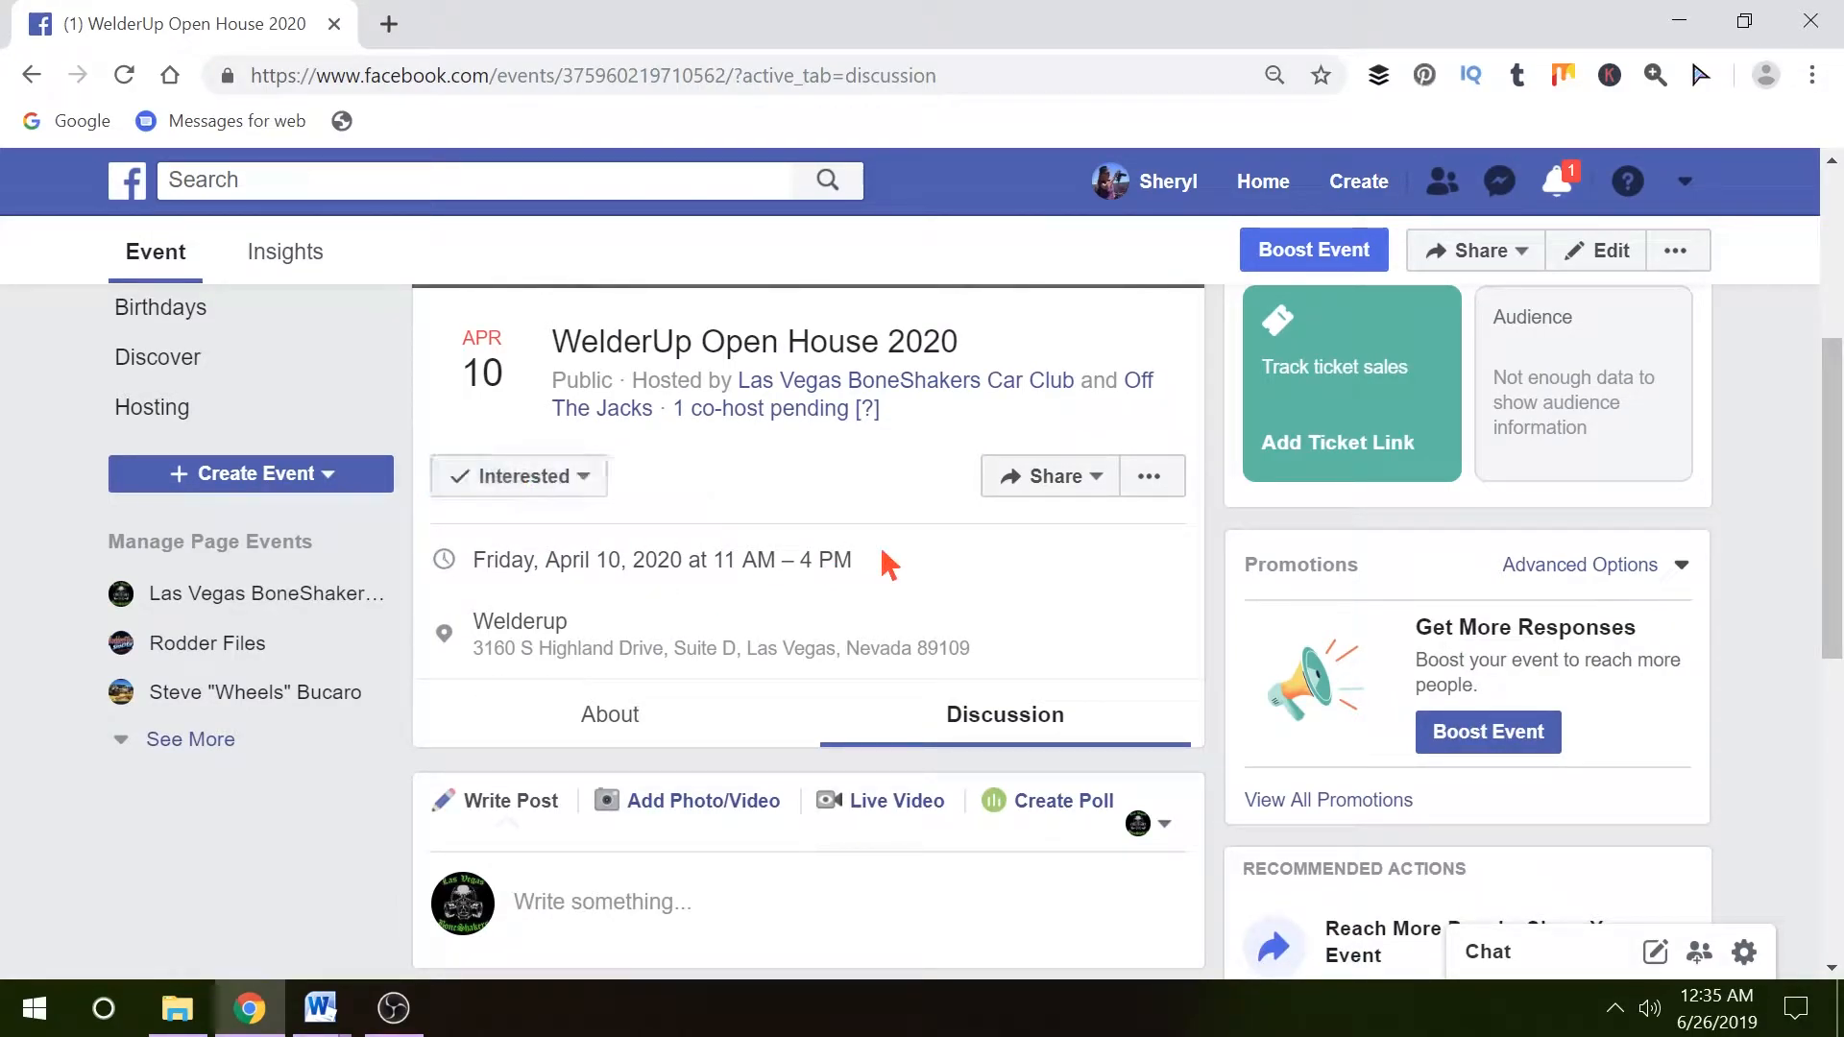
pyautogui.click(1155, 483)
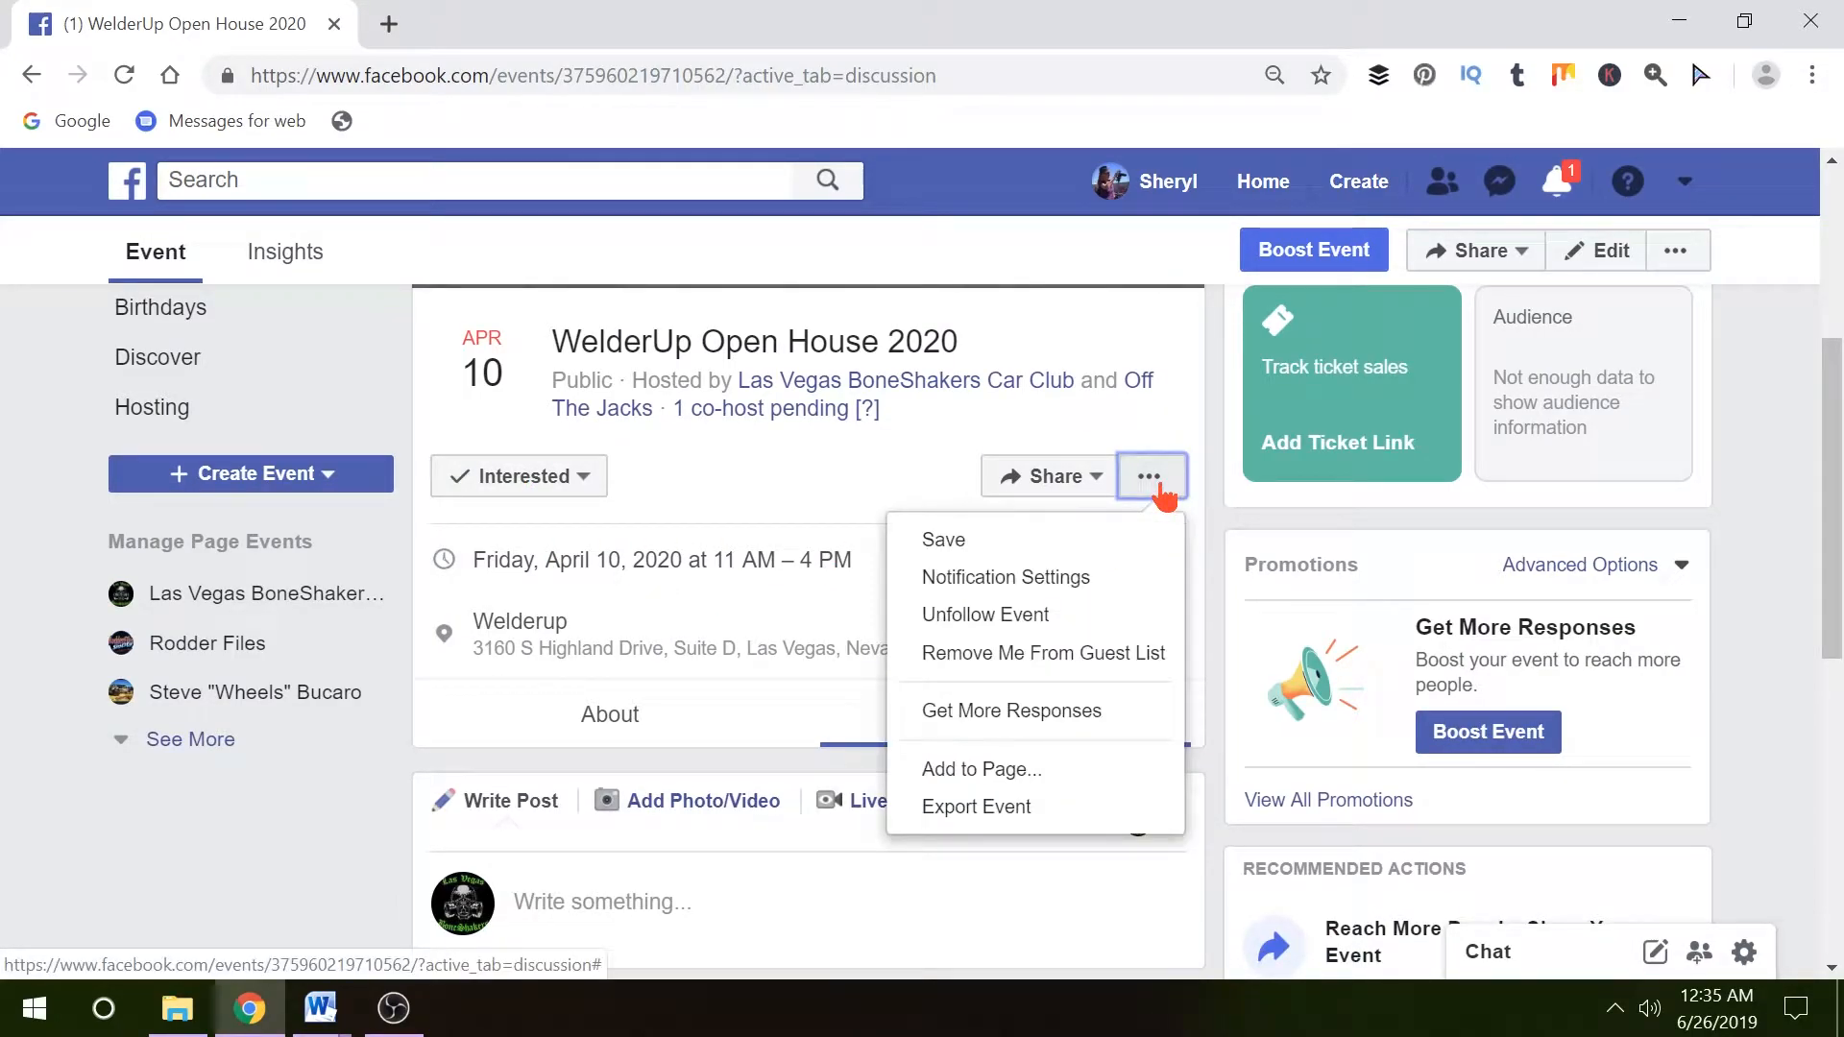